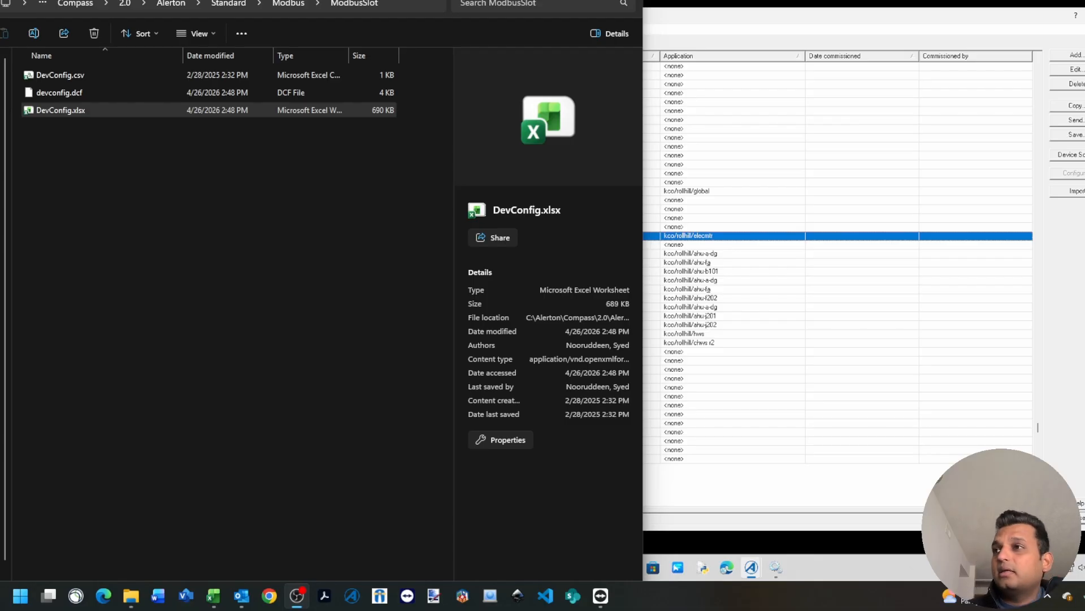
- Switch to the Compass Device Manager and open the device configuration of ACM-GC device 2000
{"action": "left_click", "coordinate": [821, 11]}
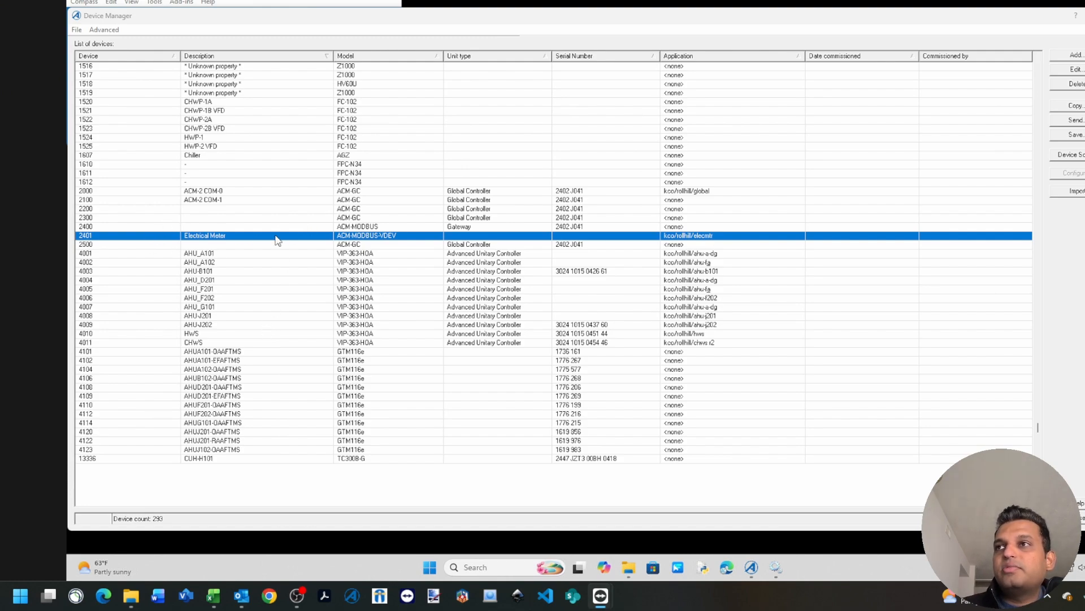
{"action": "left_click", "coordinate": [205, 191]}
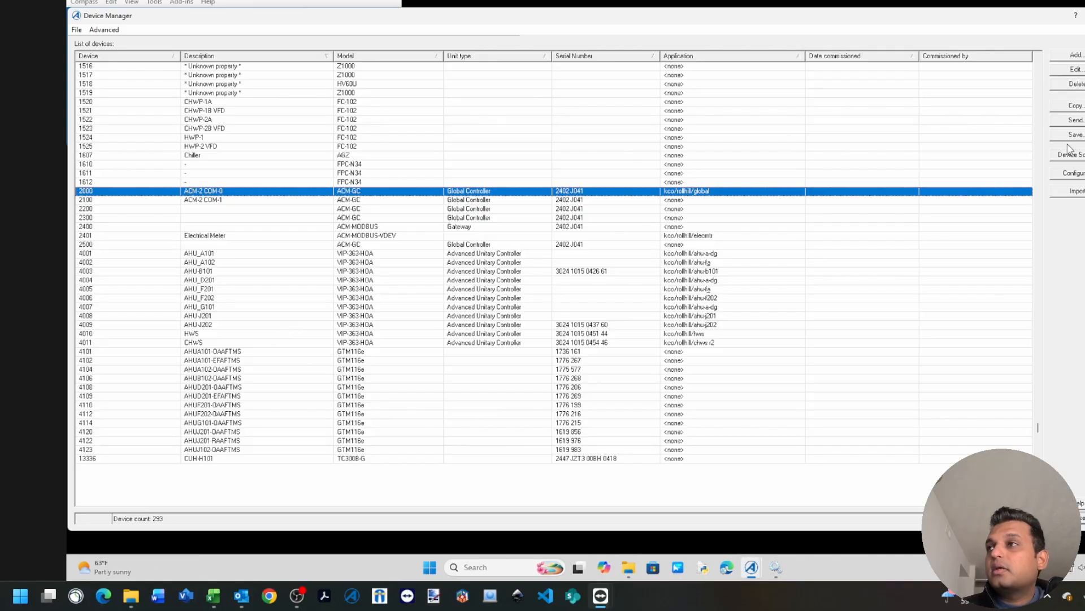
{"action": "left_click", "coordinate": [1083, 174]}
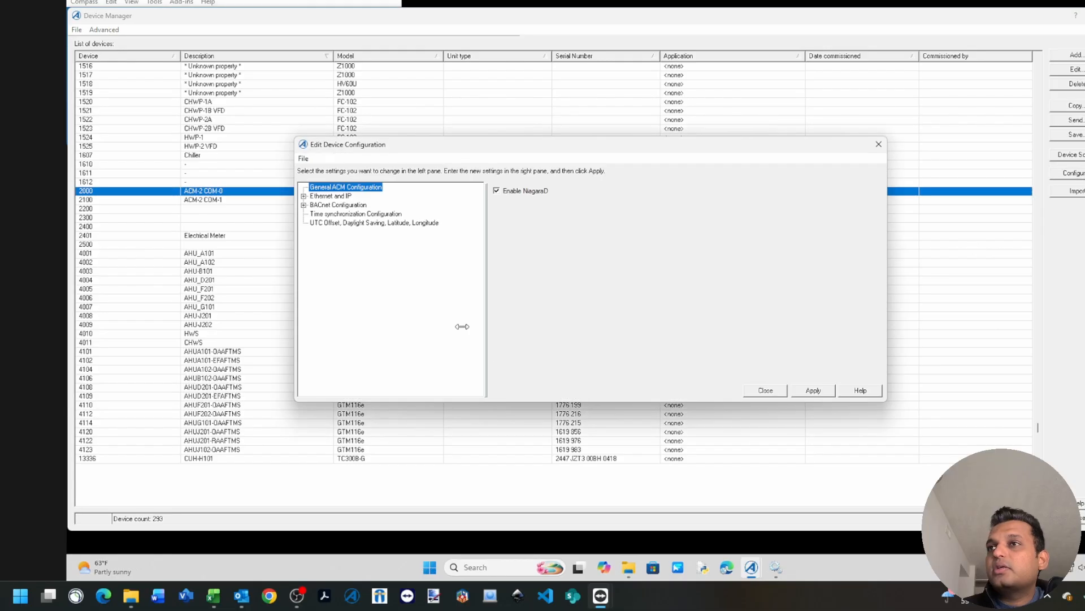
- Expand the Ethernet and IP and BACnet settings and display the Virtual Controllers slot assignments
{"action": "left_click", "coordinate": [320, 196]}
{"action": "left_click", "coordinate": [303, 196]}
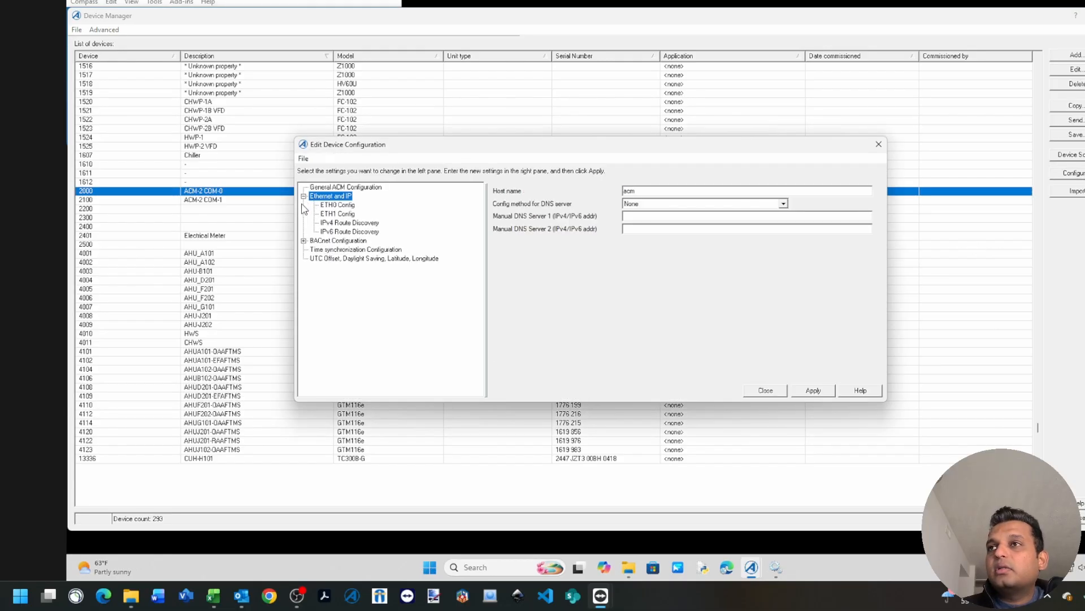
{"action": "left_click", "coordinate": [303, 241]}
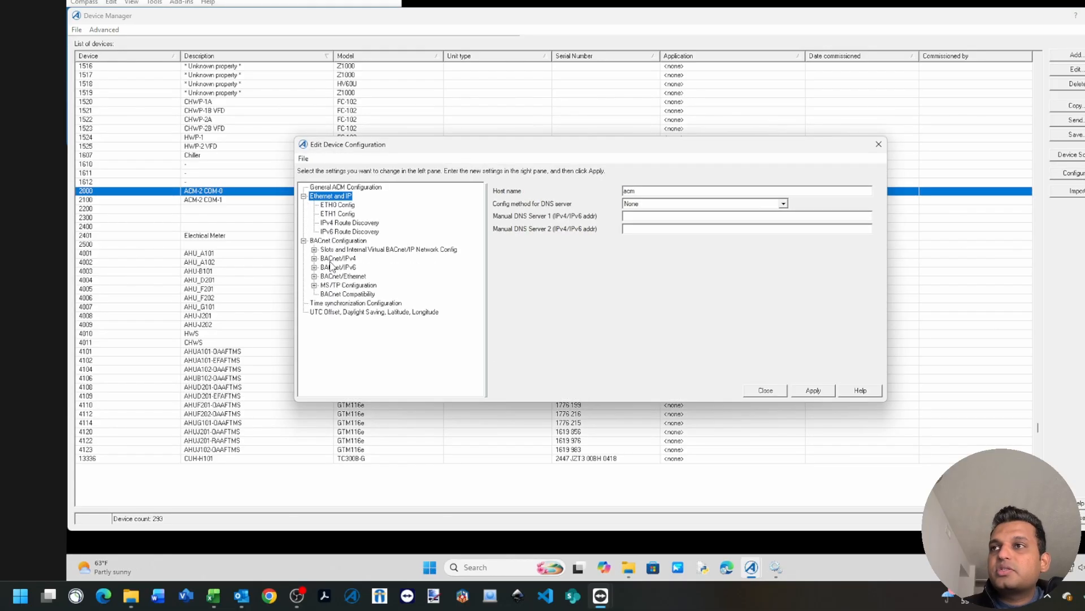
{"action": "left_click", "coordinate": [314, 249]}
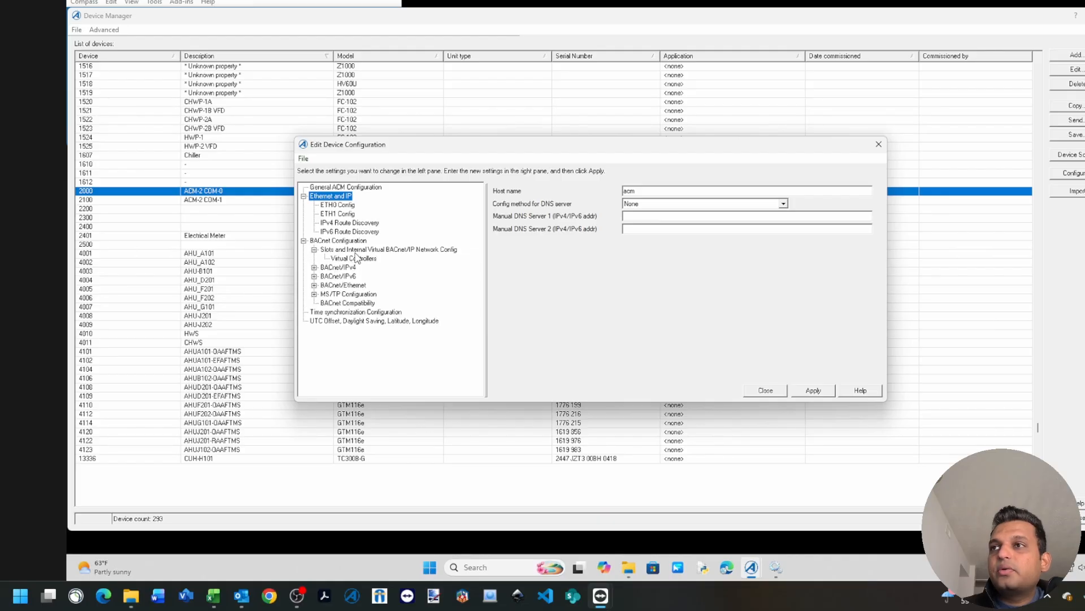
{"action": "left_click", "coordinate": [357, 252]}
{"action": "left_click", "coordinate": [357, 259]}
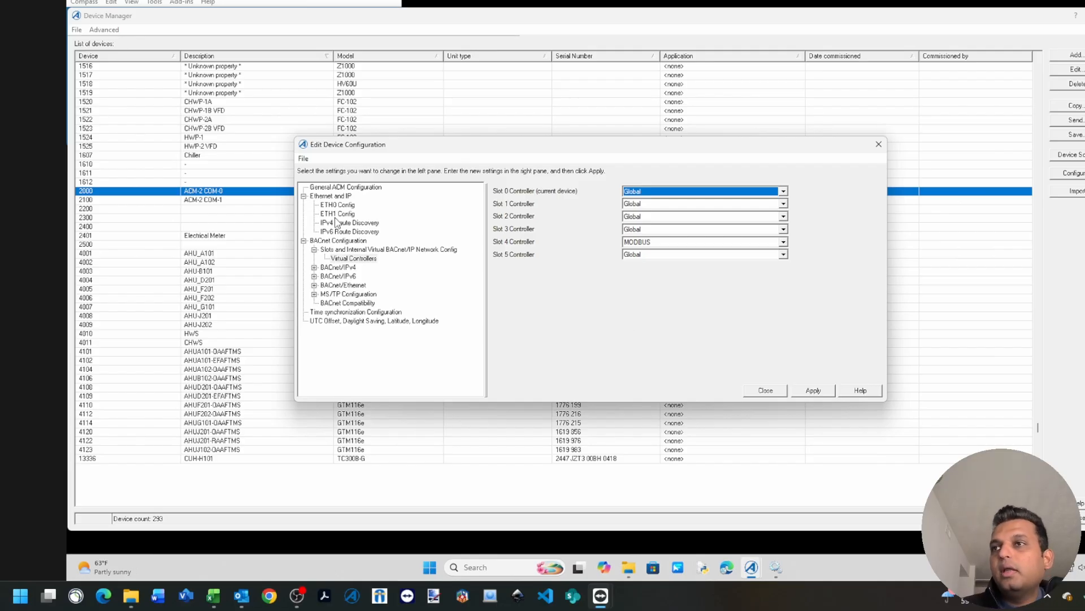
- Review the MS/TP settings of the COM ports, including COM0 and COM4, recheck the Virtual Controllers slots, and close the configuration
{"action": "left_click", "coordinate": [314, 294]}
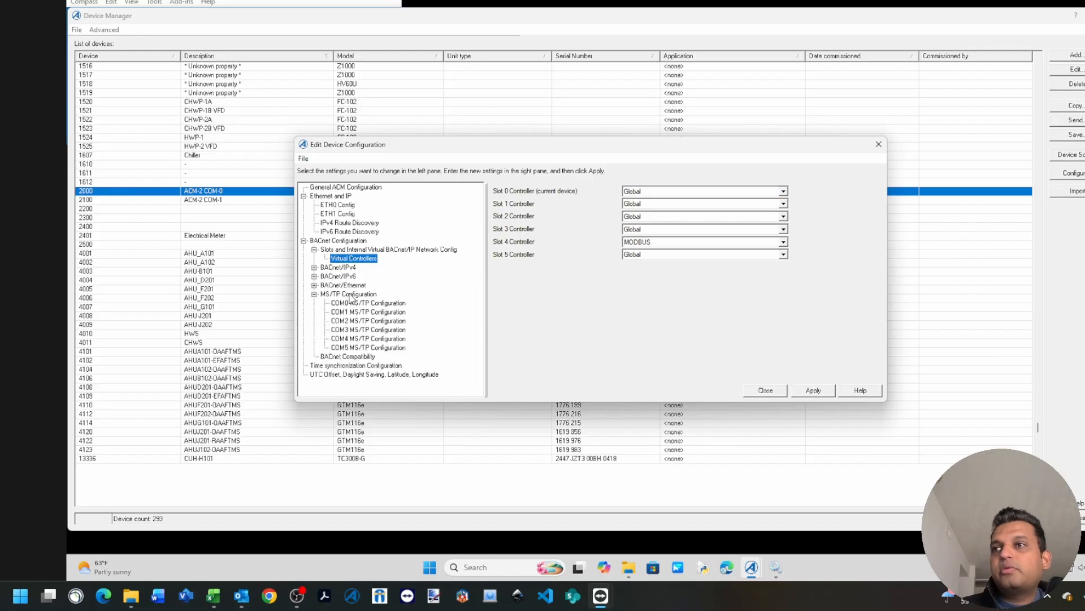
{"action": "left_click", "coordinate": [348, 295]}
{"action": "left_click", "coordinate": [398, 305]}
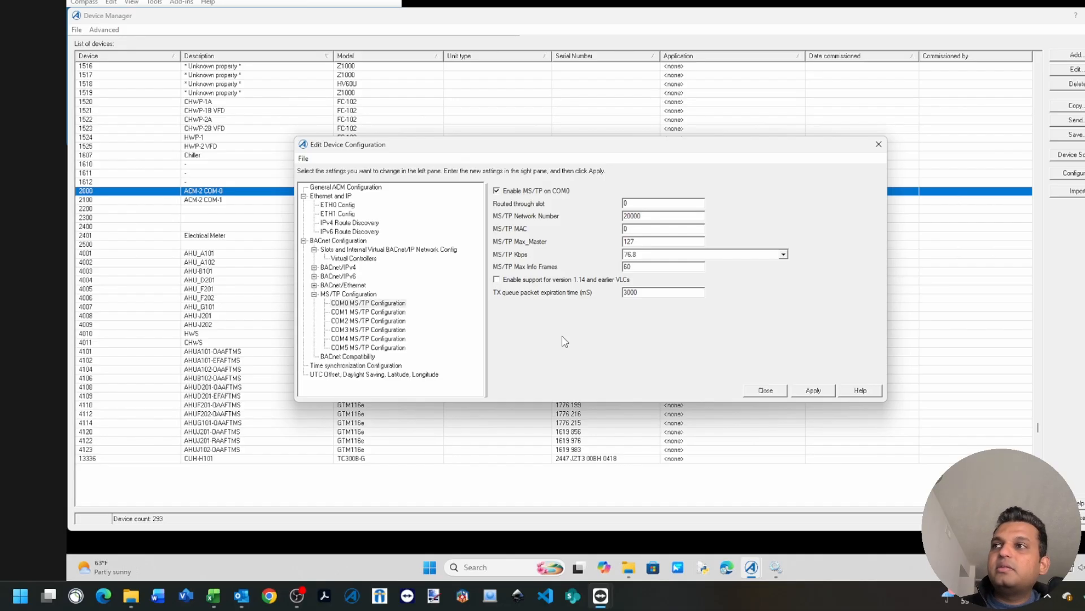
{"action": "left_click", "coordinate": [401, 321]}
{"action": "left_click", "coordinate": [399, 348]}
{"action": "left_click", "coordinate": [399, 339]}
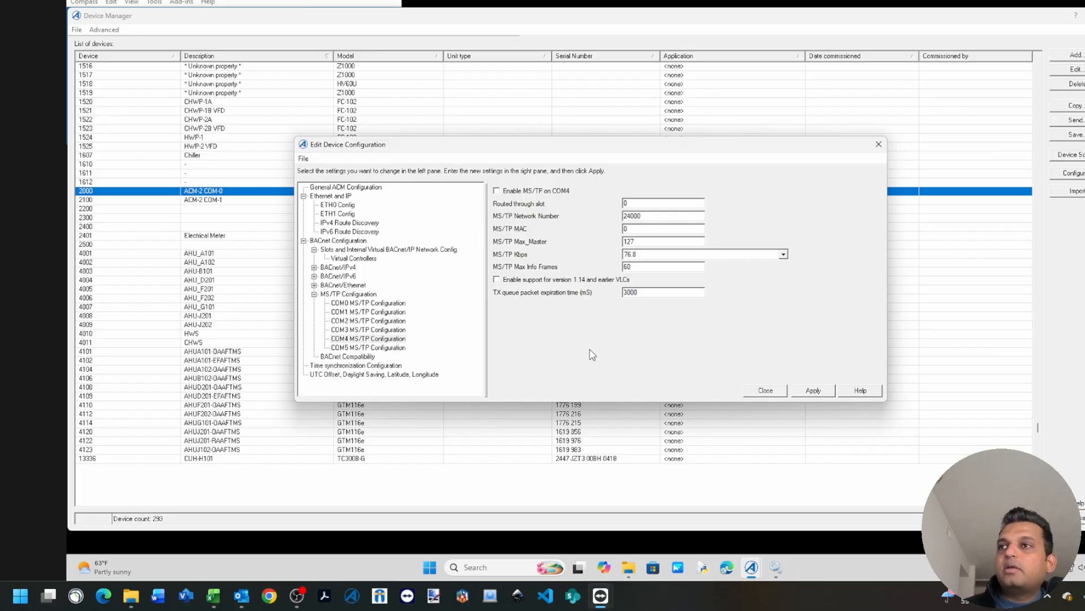
{"action": "left_click", "coordinate": [371, 259]}
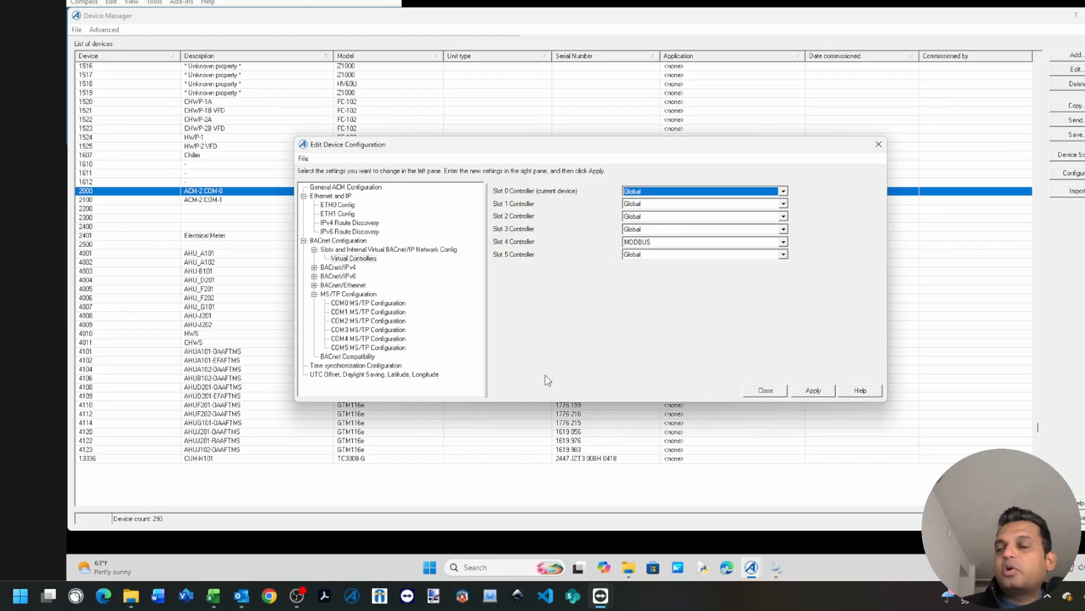
{"action": "left_click", "coordinate": [753, 390]}
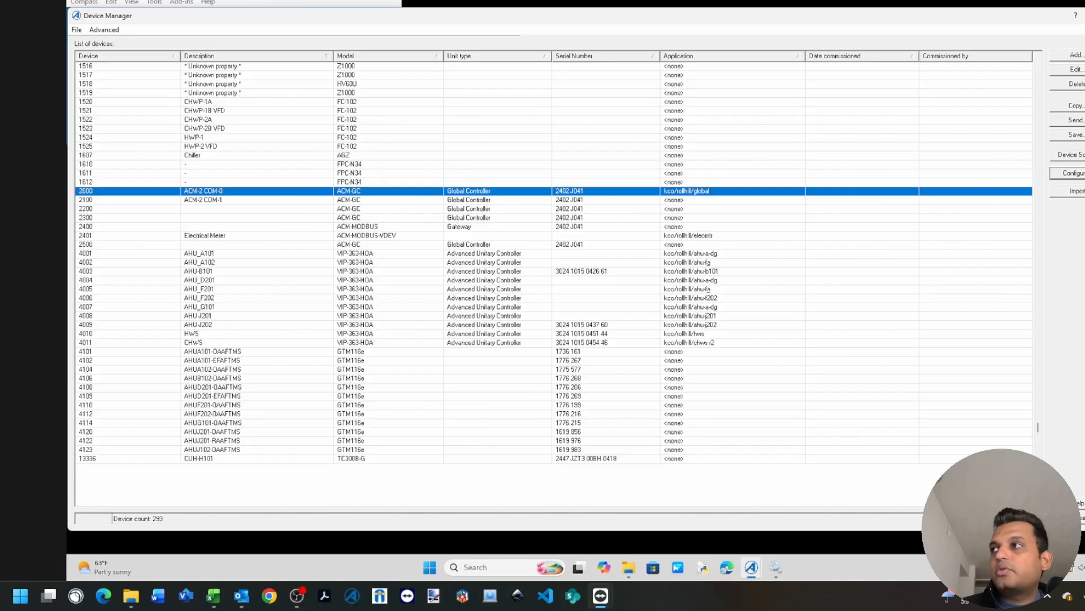
- Scan the network for configurable Alerton devices and open the configuration of ACM-MODBUS device 2400 in slot 4
{"action": "left_click", "coordinate": [1071, 154]}
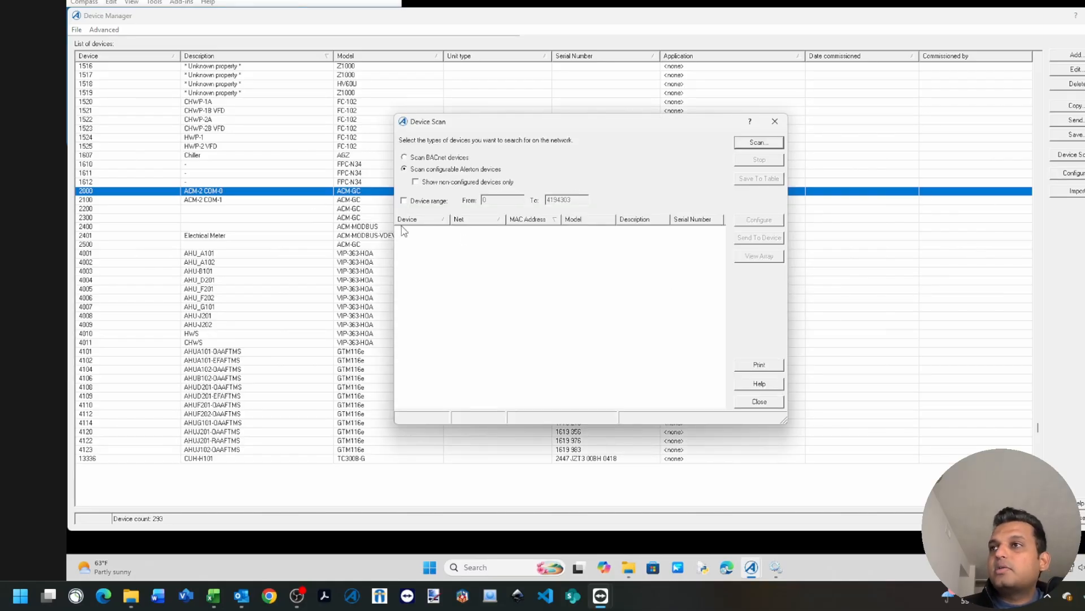
{"action": "left_click", "coordinate": [761, 143]}
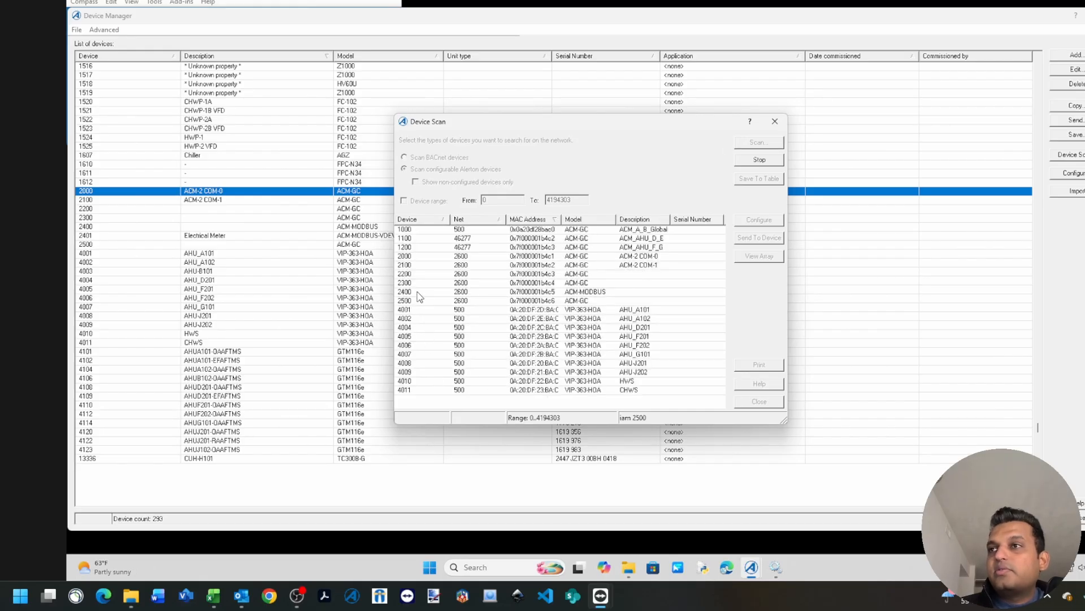
{"action": "left_click", "coordinate": [416, 257]}
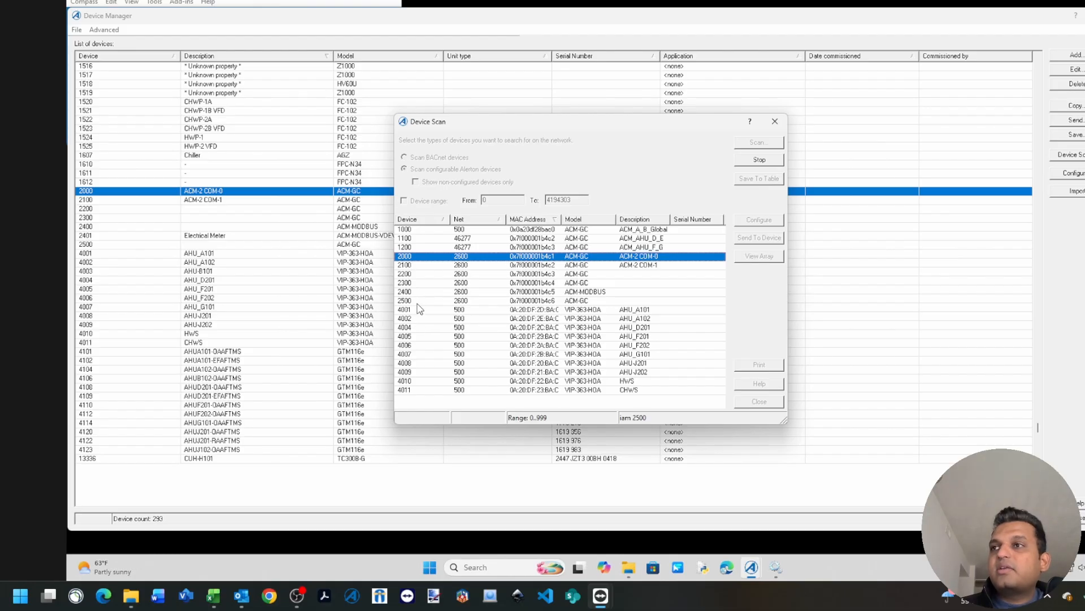
{"action": "left_click", "coordinate": [418, 292]}
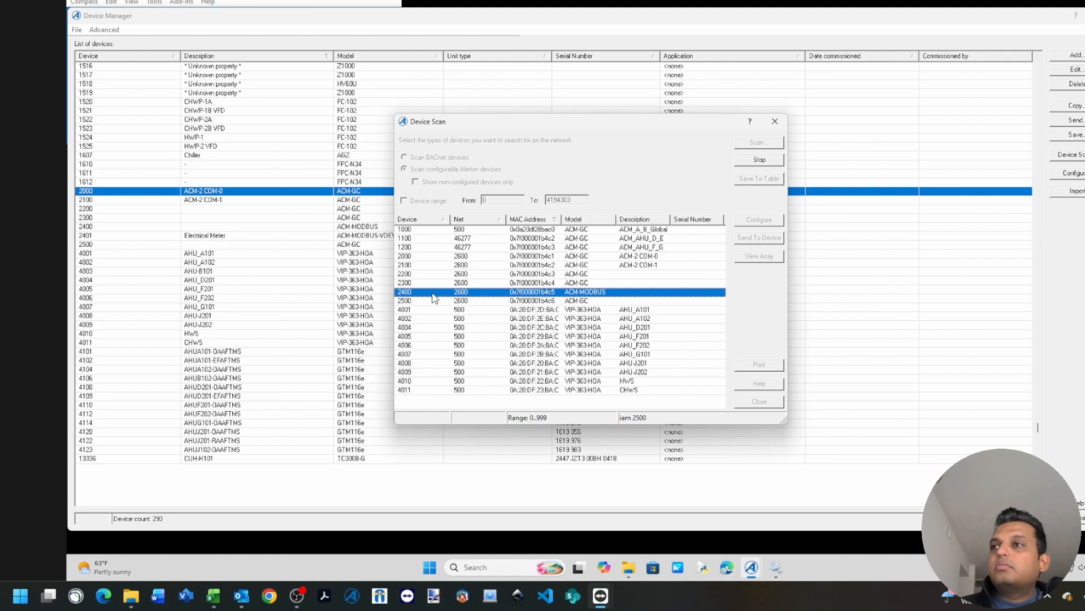
{"action": "double_click", "coordinate": [433, 298]}
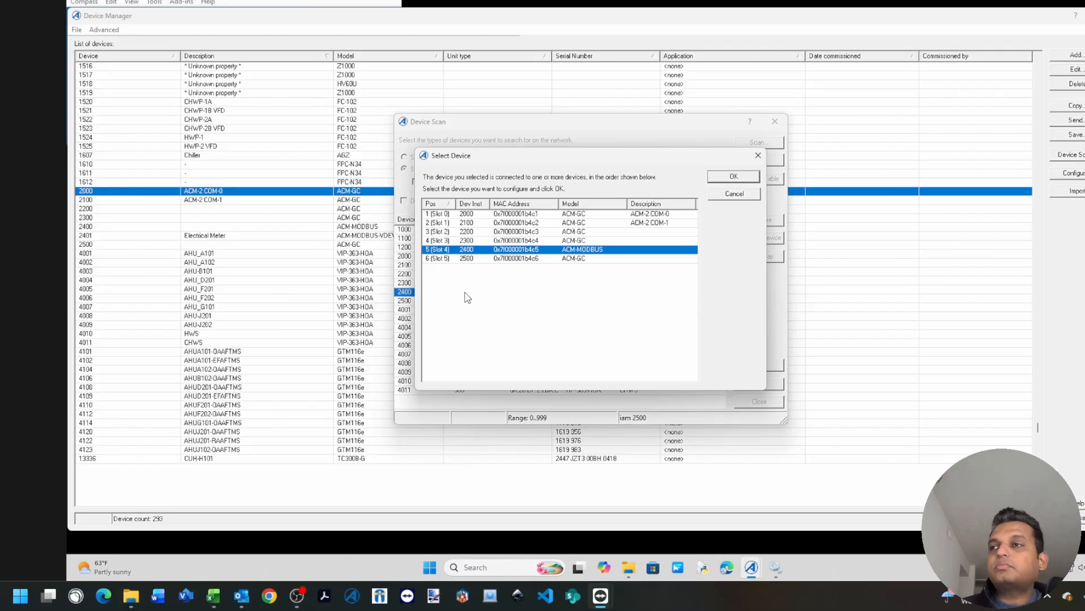
{"action": "double_click", "coordinate": [479, 250]}
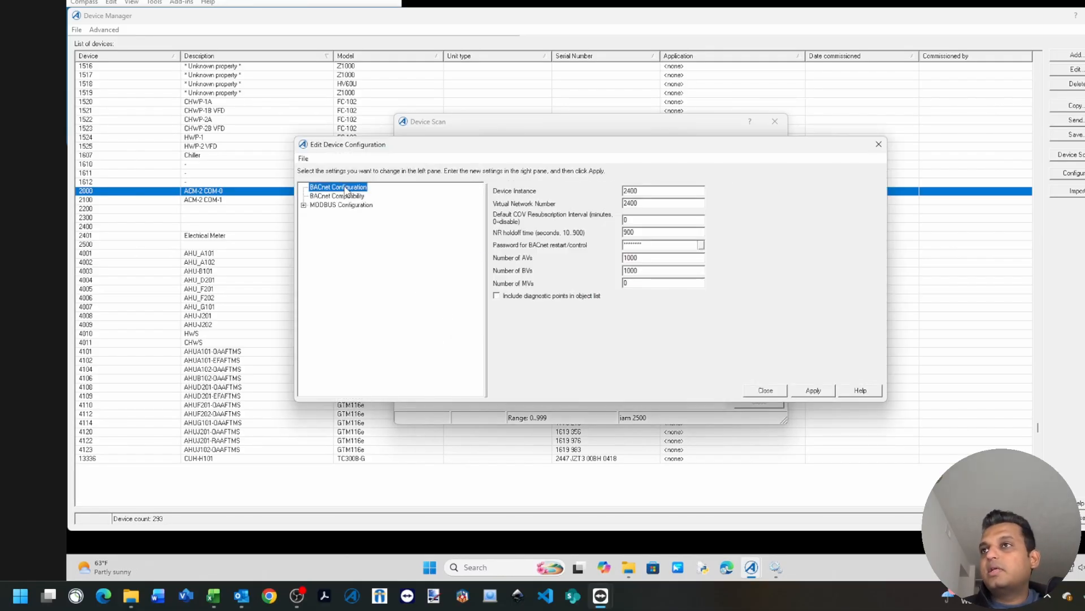
- Check the device instance, virtual network number and the numbers of AVs, BVs and MVs in the BACnet configuration
{"action": "double_click", "coordinate": [657, 191]}
{"action": "double_click", "coordinate": [657, 202]}
{"action": "left_click", "coordinate": [632, 259]}
{"action": "double_click", "coordinate": [631, 258]}
{"action": "double_click", "coordinate": [631, 270]}
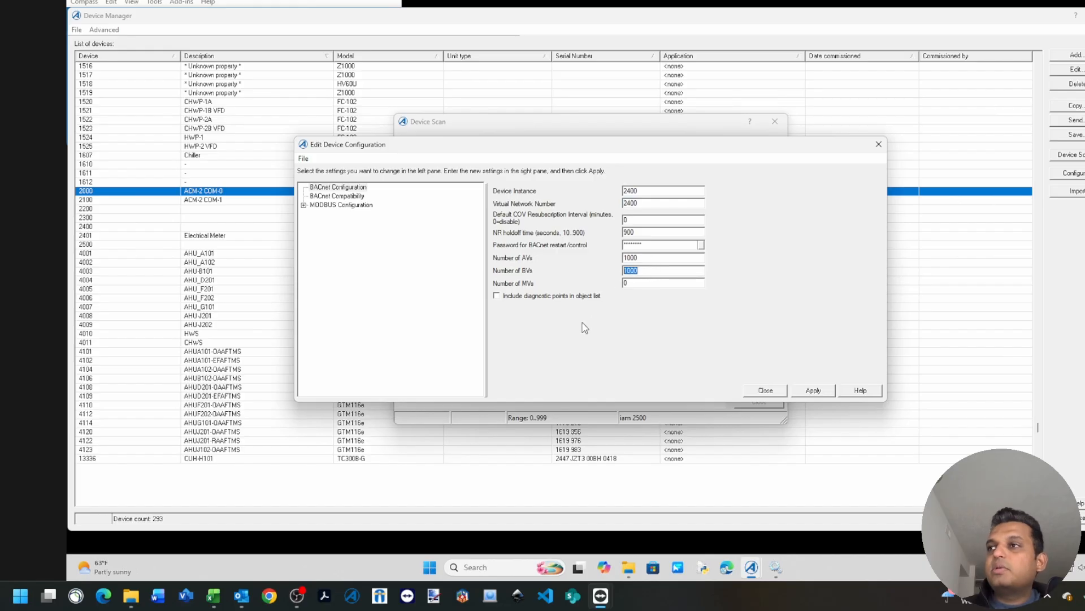
{"action": "key", "text": "Tab"}
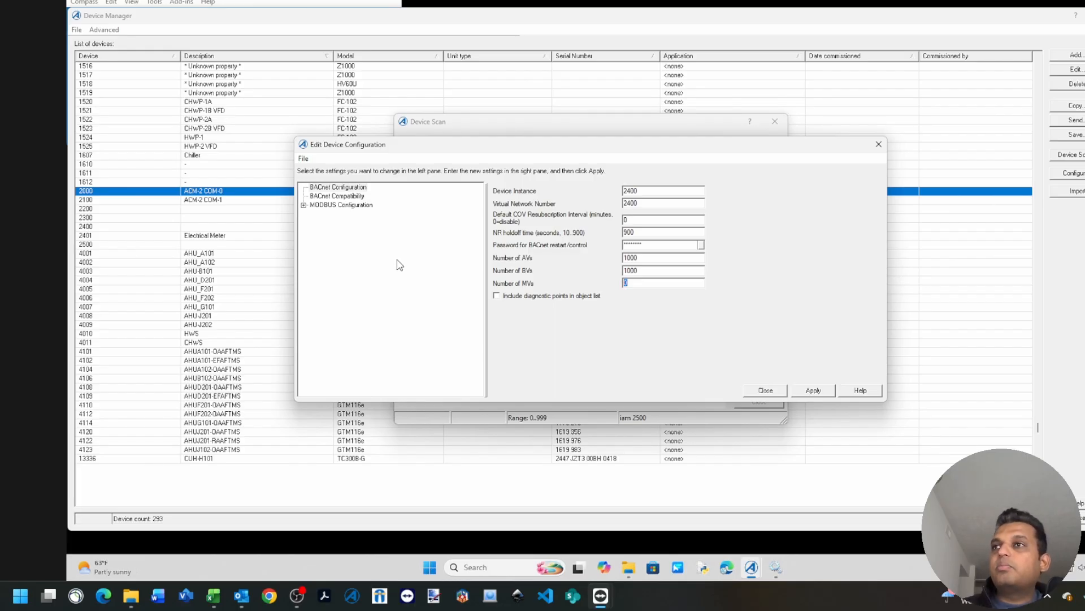
- Review the general MODBUS settings and the individual COM port MODBUS configurations, ending on COM4
{"action": "left_click", "coordinate": [303, 204]}
{"action": "left_click", "coordinate": [356, 206]}
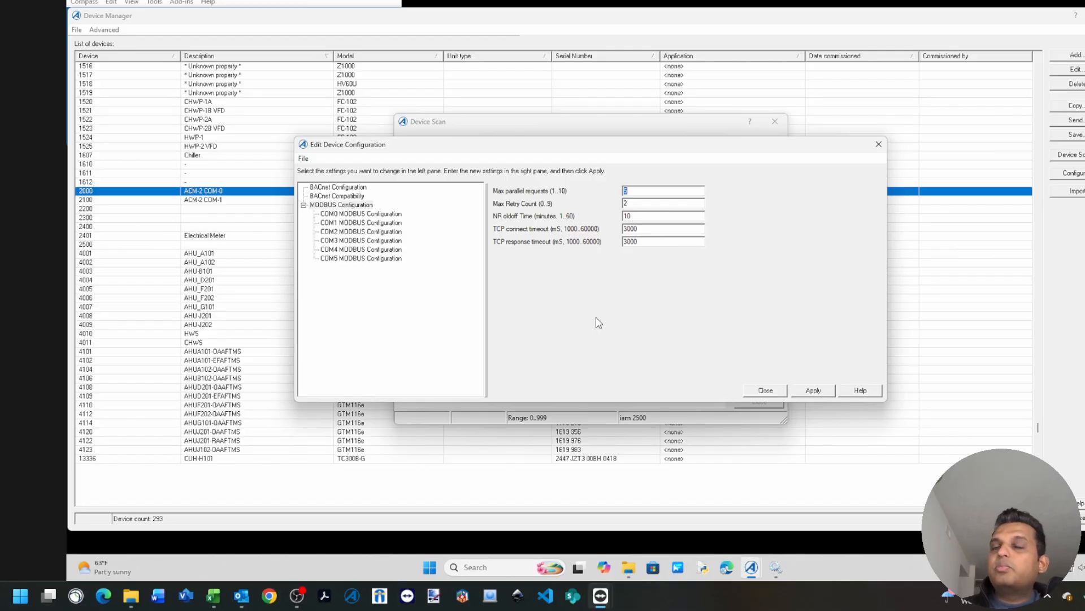
{"action": "left_click", "coordinate": [387, 215]}
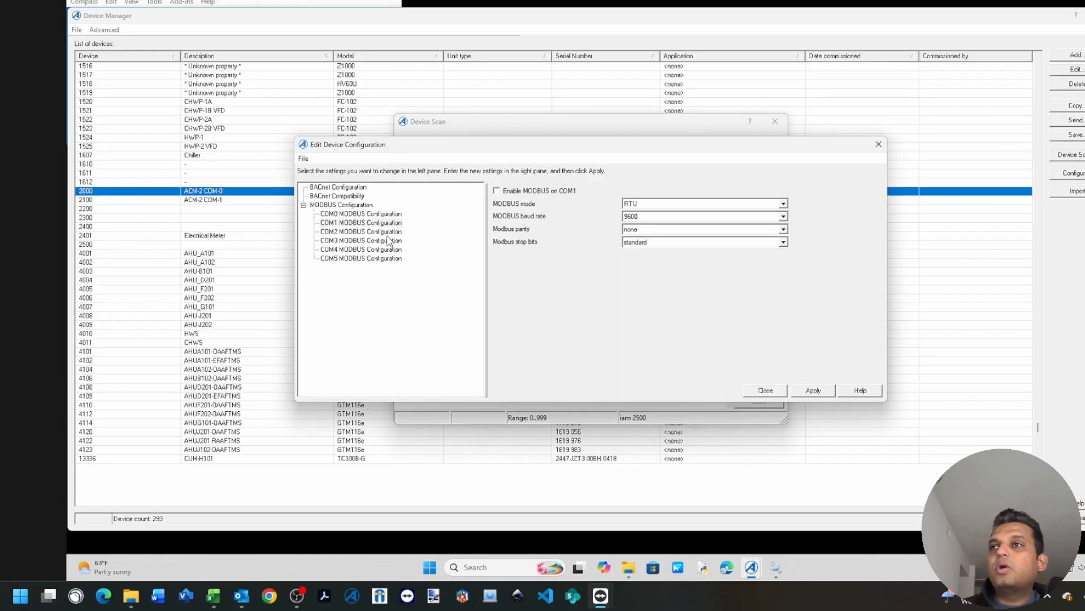
{"action": "left_click", "coordinate": [387, 233]}
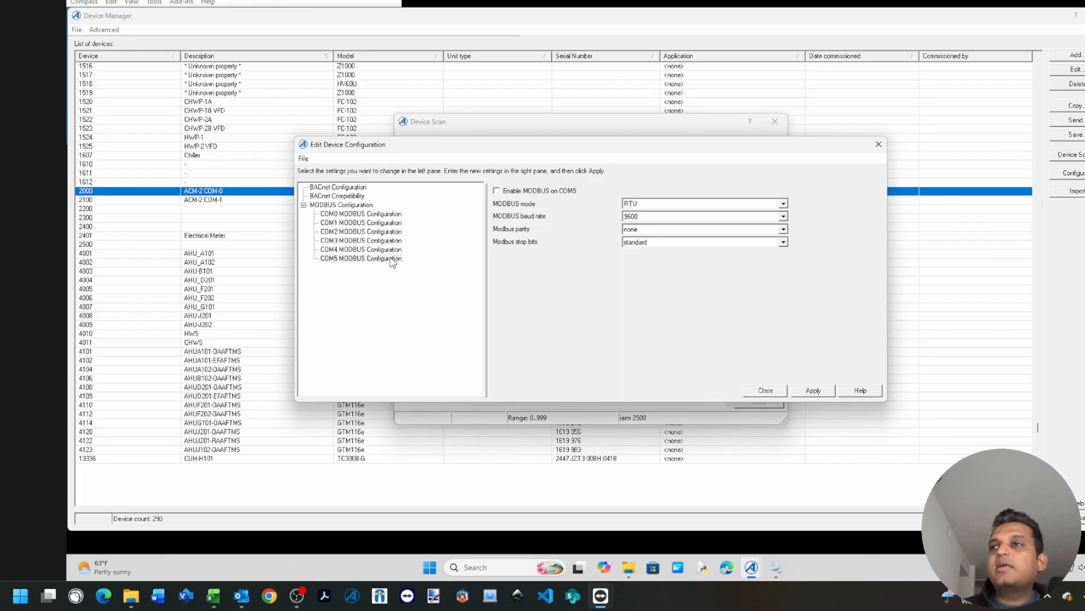
{"action": "left_click", "coordinate": [347, 251]}
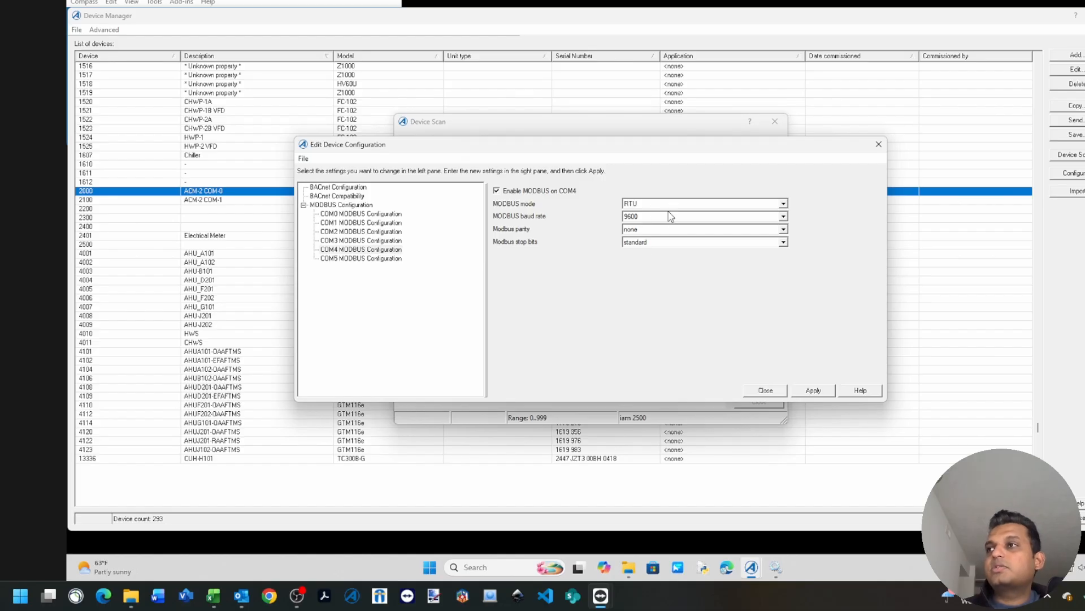
- Inspect the baud rate, parity and stop bits options for MODBUS on COM4, and close the device configuration
{"action": "left_click", "coordinate": [667, 221]}
{"action": "left_click", "coordinate": [667, 230]}
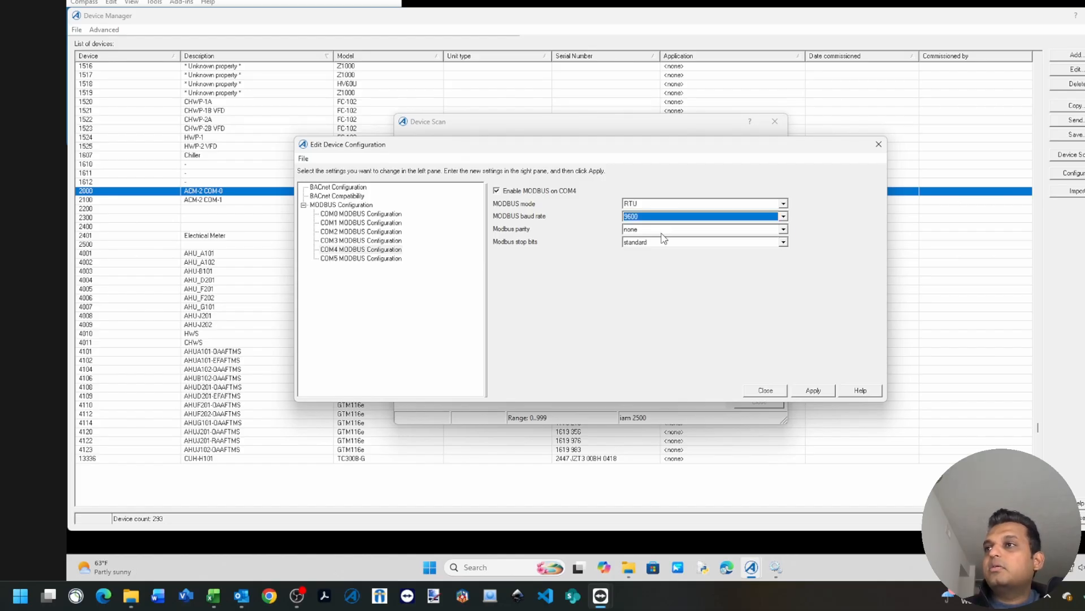
{"action": "left_click", "coordinate": [664, 230]}
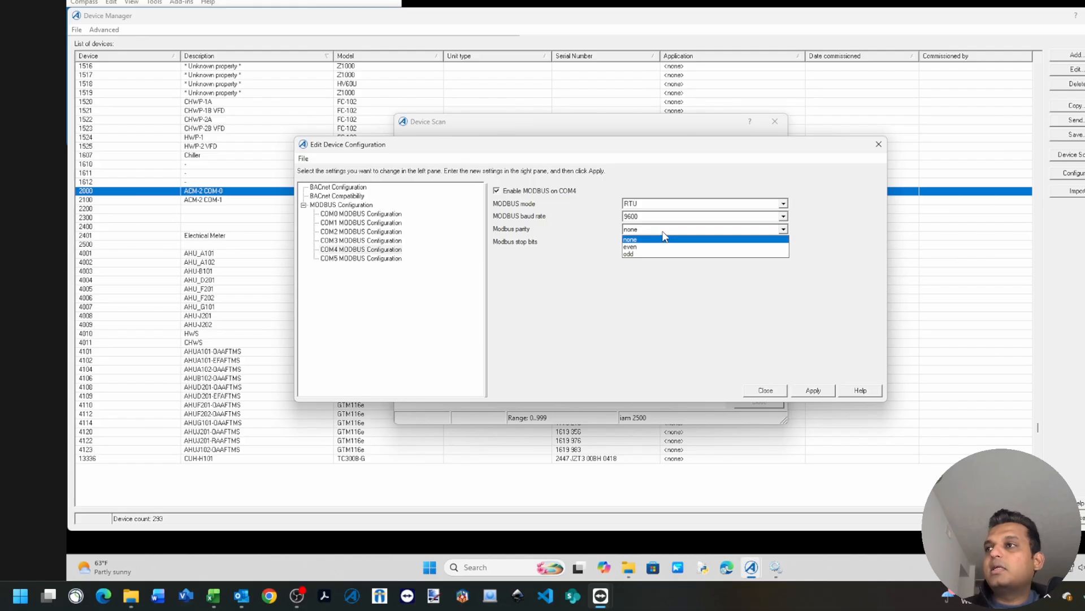
{"action": "left_click", "coordinate": [663, 234]}
{"action": "left_click", "coordinate": [663, 243]}
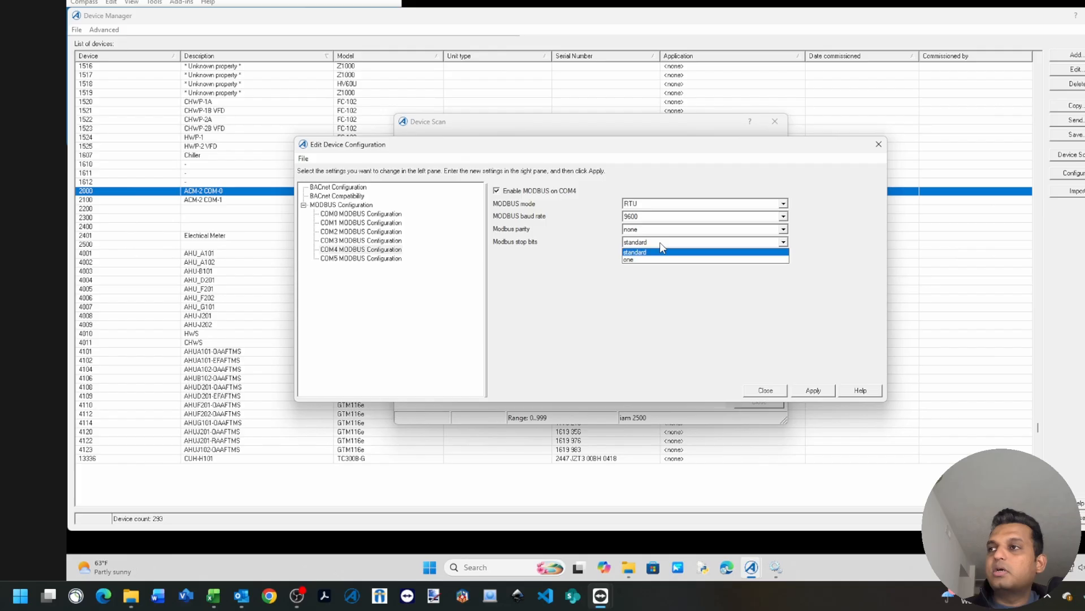
{"action": "left_click", "coordinate": [660, 243]}
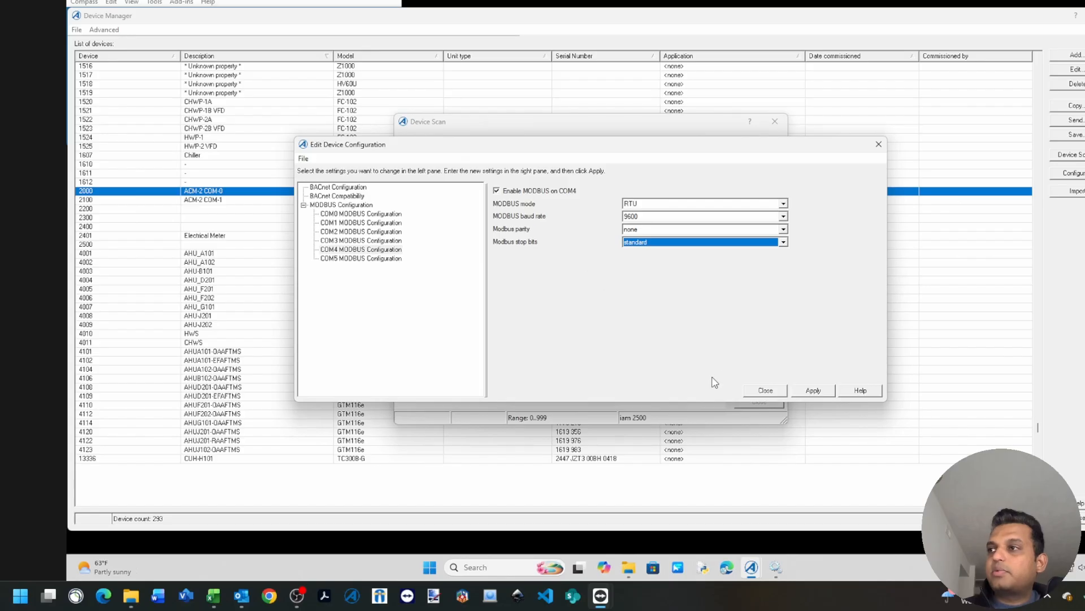
{"action": "left_click", "coordinate": [755, 394]}
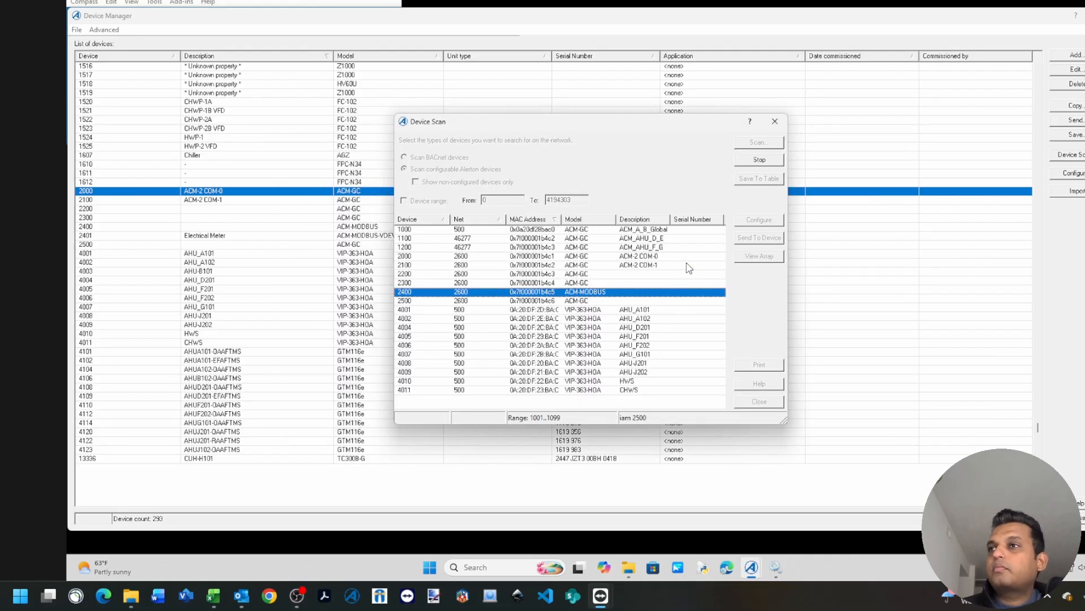
- Switch to the ModbusSlot folder, open DevConfig.xlsx in Excel, and dismiss the workbook links warning to show the full device table
{"action": "left_click_drag", "start_coordinate": [510, 131], "coordinate": [477, 123]}
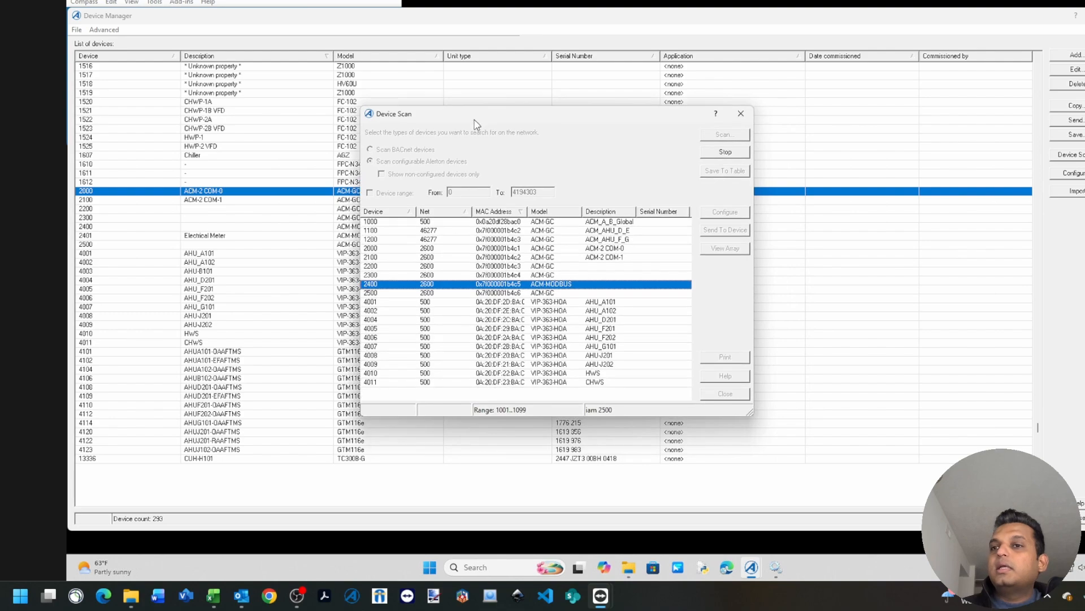
{"action": "mouse_move", "coordinate": [131, 595]}
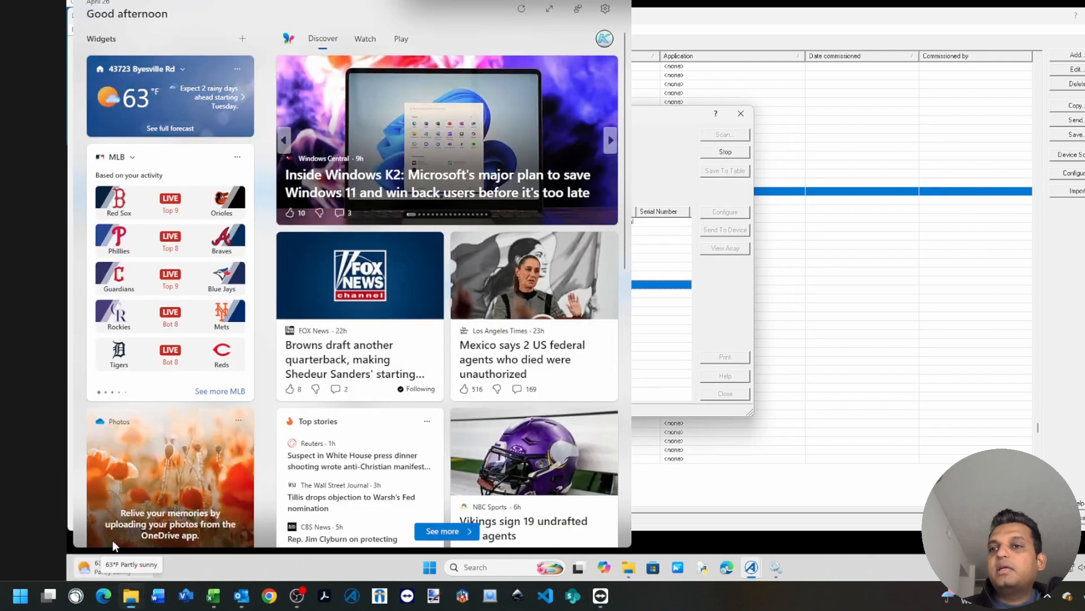
{"action": "left_click", "coordinate": [191, 540]}
{"action": "left_click", "coordinate": [202, 317]}
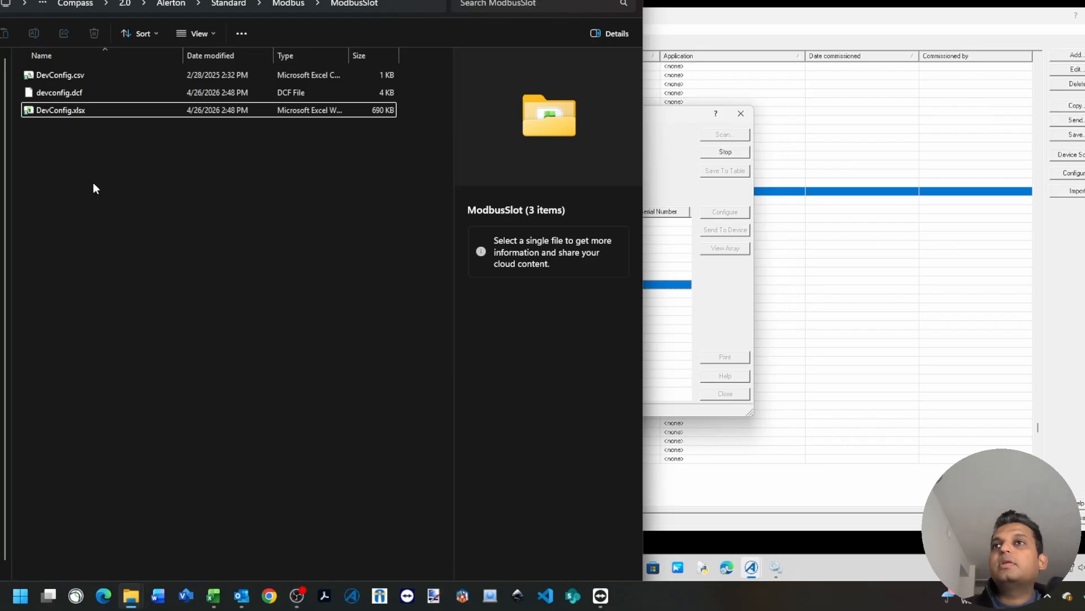
{"action": "left_click", "coordinate": [74, 114]}
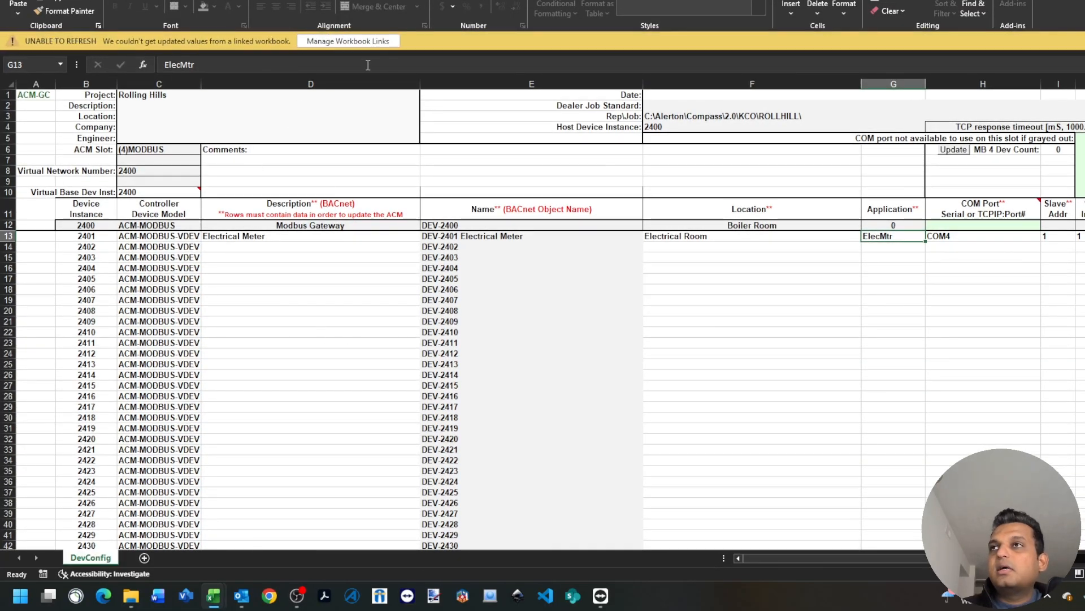
{"action": "left_click", "coordinate": [1084, 42]}
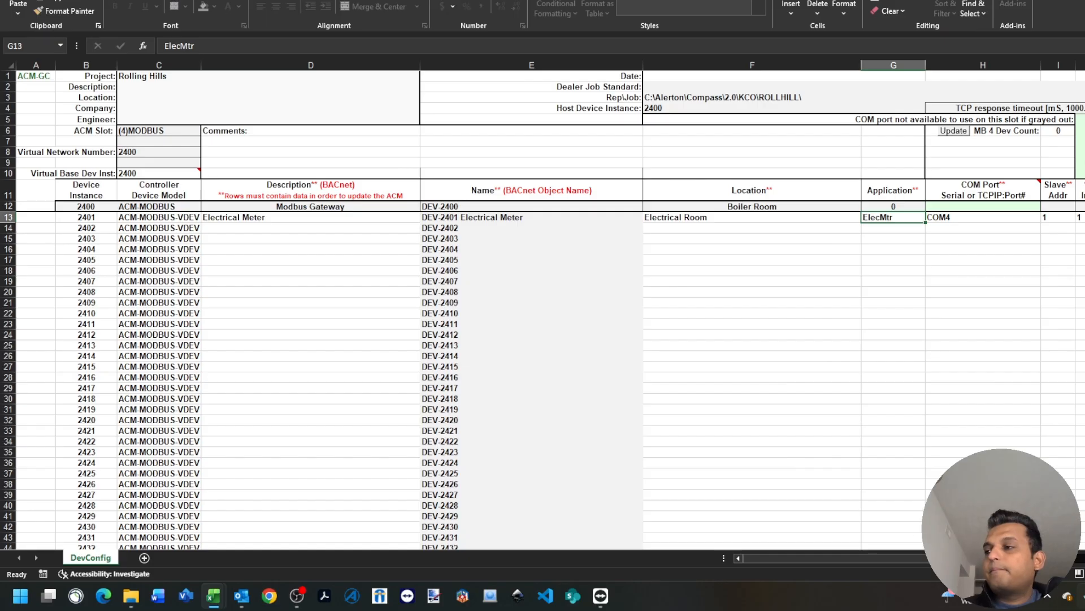
{"action": "scroll", "coordinate": [823, 503], "scroll_direction": "down", "scroll_amount": 3}
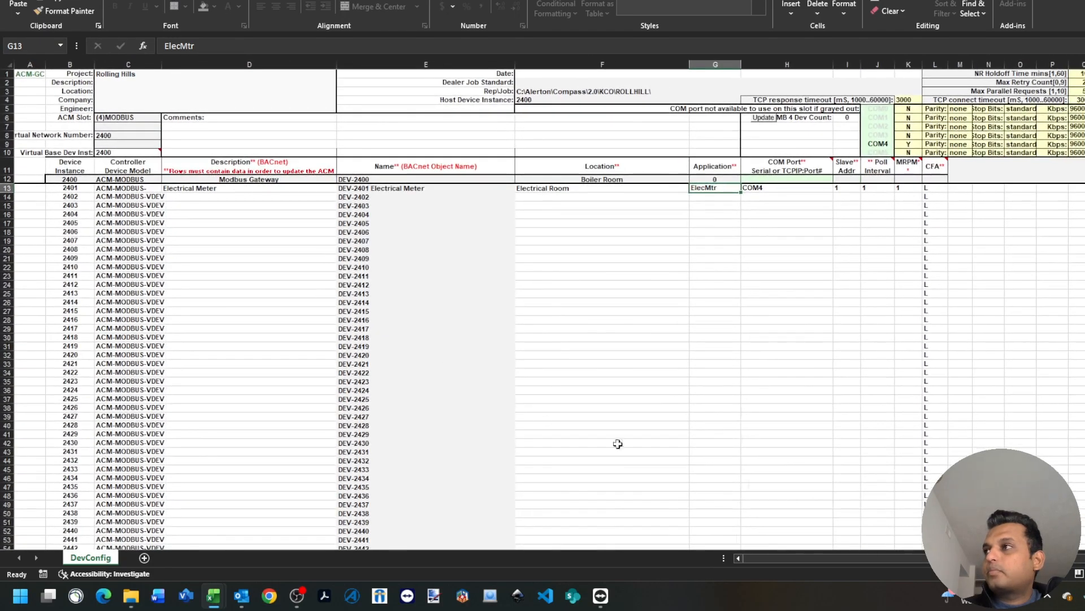
- Review the COM4 row of the DevConfig sheet, checking its enable flag, parity, stop bits, baud rate and mode
{"action": "left_click", "coordinate": [362, 311]}
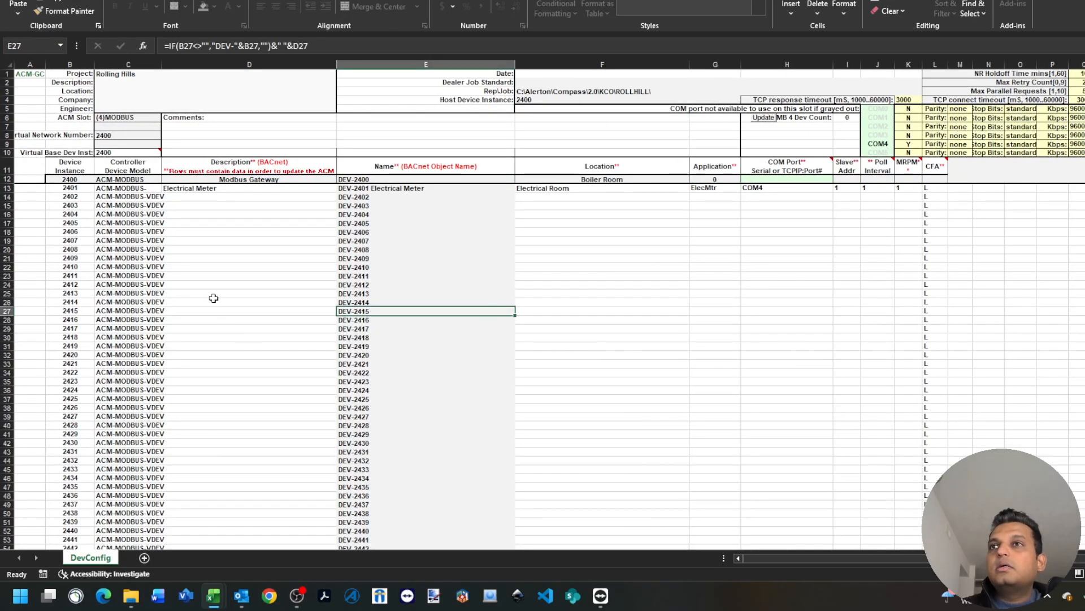
{"action": "left_click", "coordinate": [267, 251]}
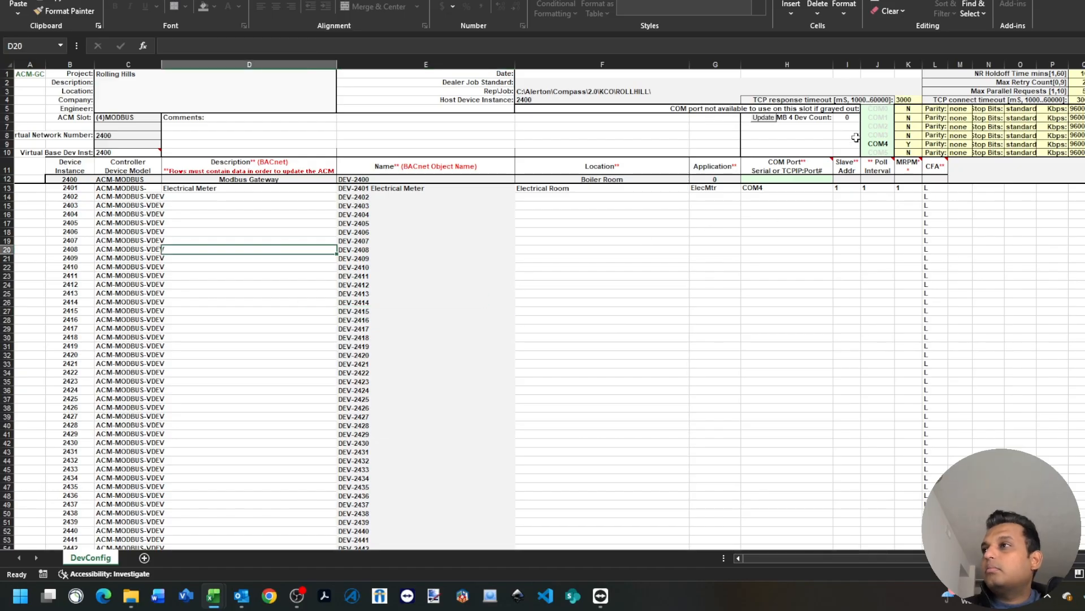
{"action": "left_click", "coordinate": [875, 144]}
{"action": "left_click", "coordinate": [914, 146]}
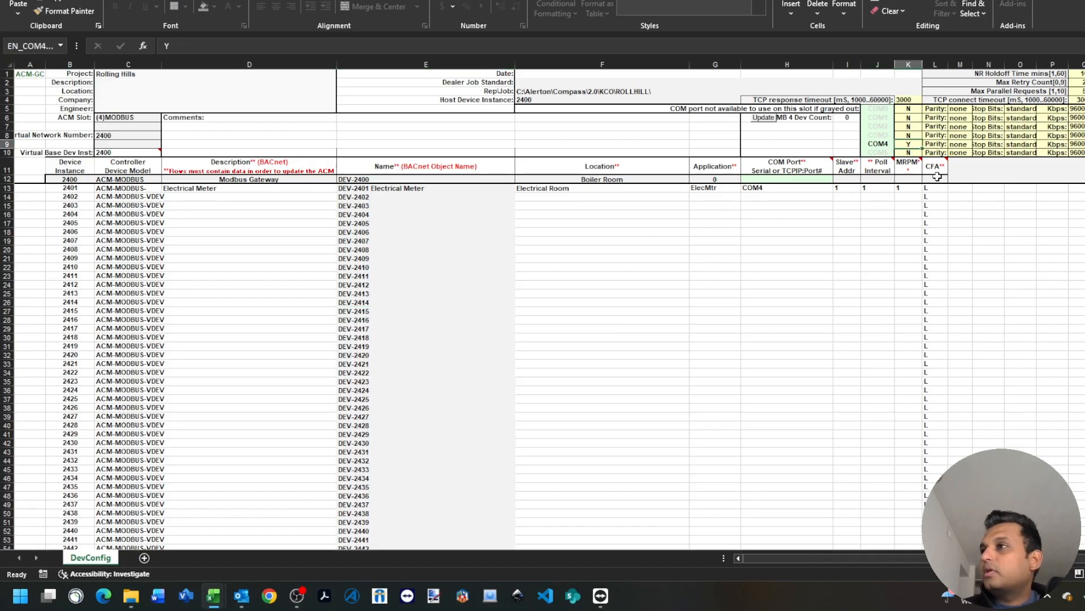
{"action": "left_click", "coordinate": [942, 144]}
{"action": "left_click", "coordinate": [966, 146]}
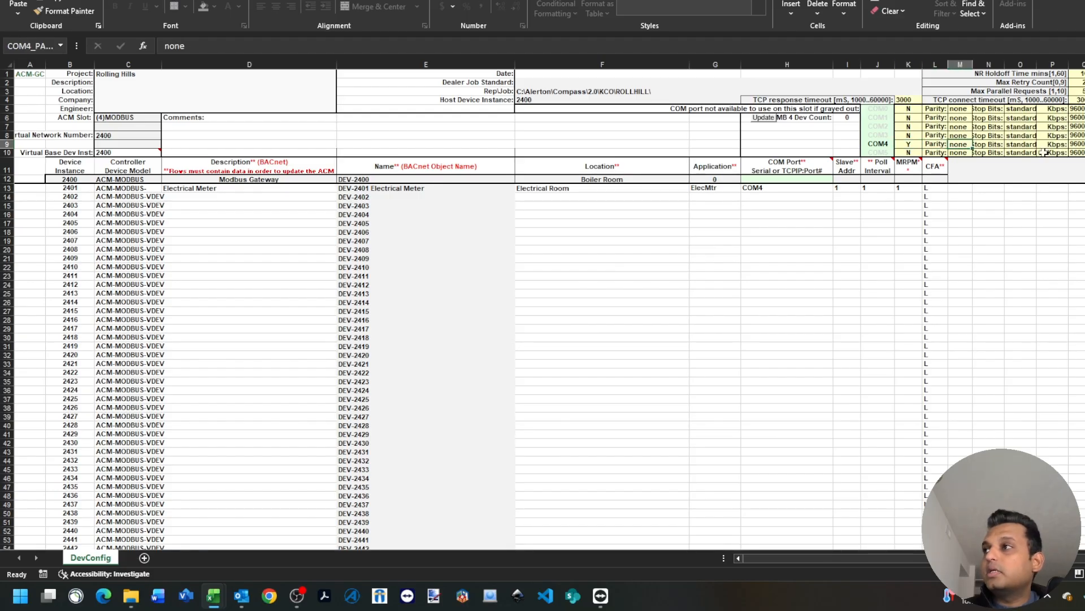
{"action": "left_click", "coordinate": [1066, 145]}
{"action": "left_click", "coordinate": [1080, 144]}
{"action": "left_click", "coordinate": [1084, 145]}
{"action": "left_click", "coordinate": [1084, 144]}
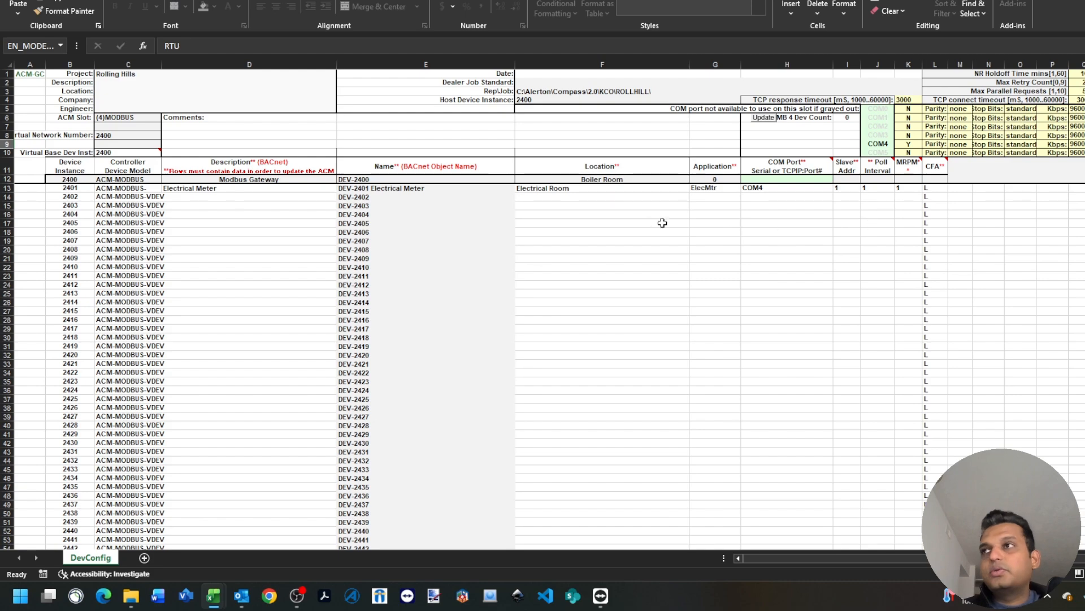
- Check the virtual base device instance and the full list of device instance numbers derived from it
{"action": "left_click", "coordinate": [117, 154]}
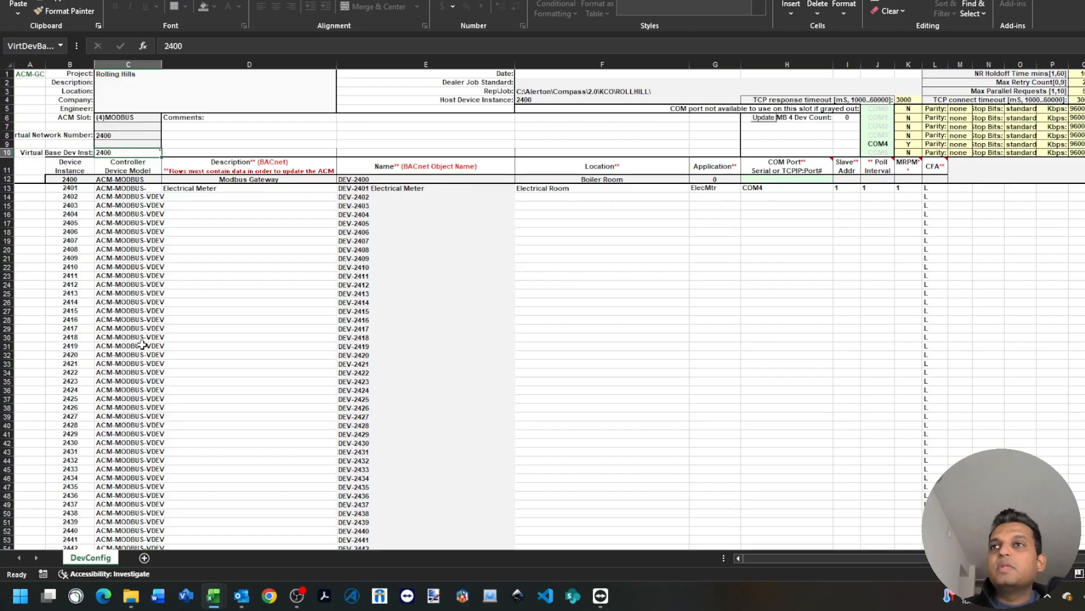
{"action": "scroll", "coordinate": [117, 283], "scroll_direction": "down", "scroll_amount": 20}
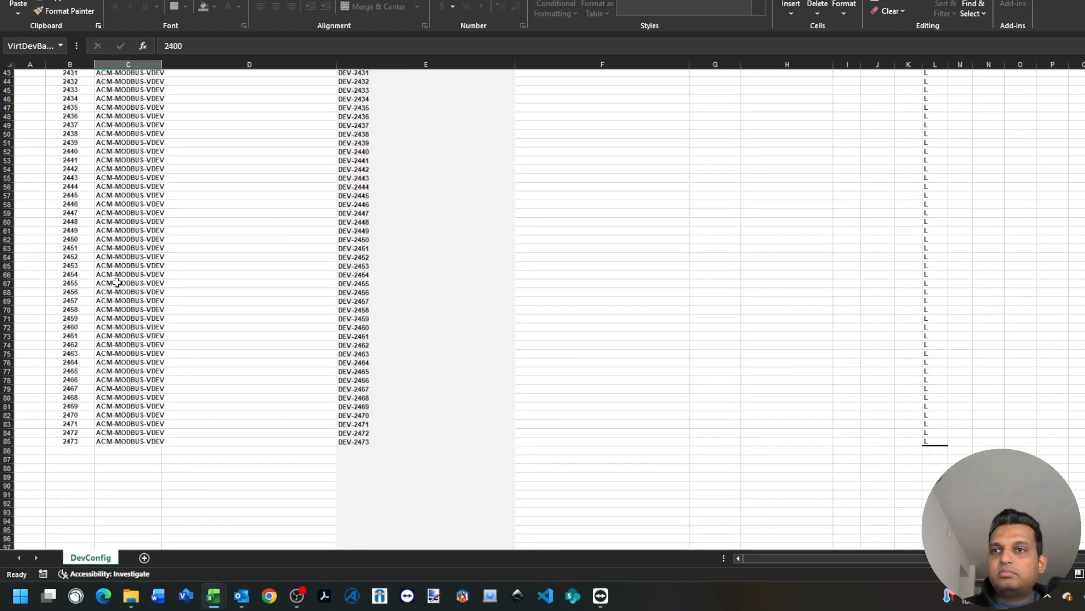
{"action": "scroll", "coordinate": [117, 283], "scroll_direction": "up", "scroll_amount": 18}
{"action": "scroll", "coordinate": [117, 283], "scroll_direction": "up", "scroll_amount": 5}
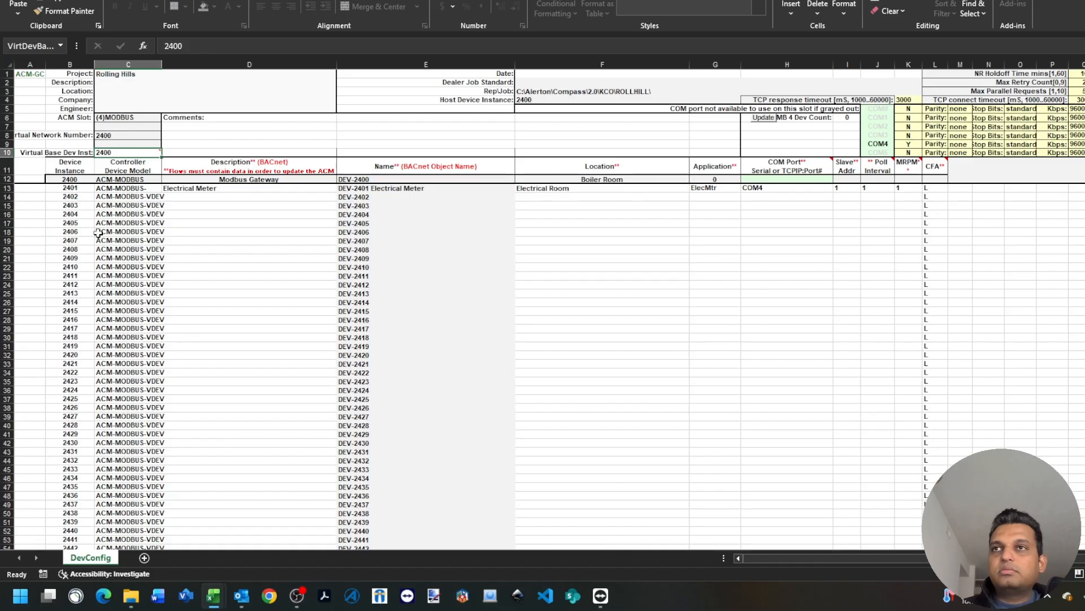
{"action": "left_click", "coordinate": [83, 188]}
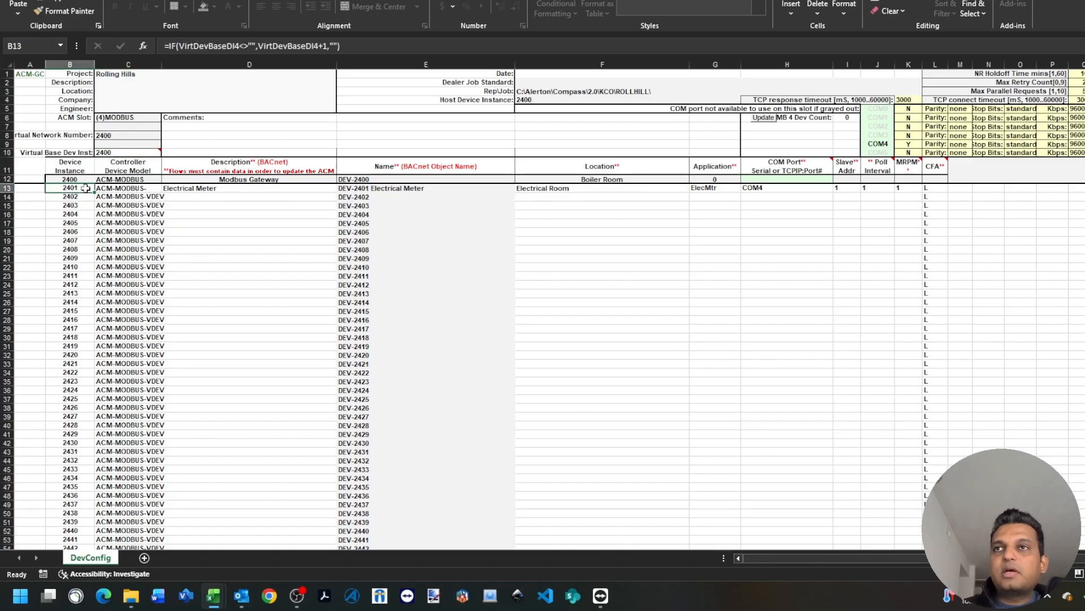
{"action": "left_click_drag", "start_coordinate": [84, 195], "coordinate": [88, 467]}
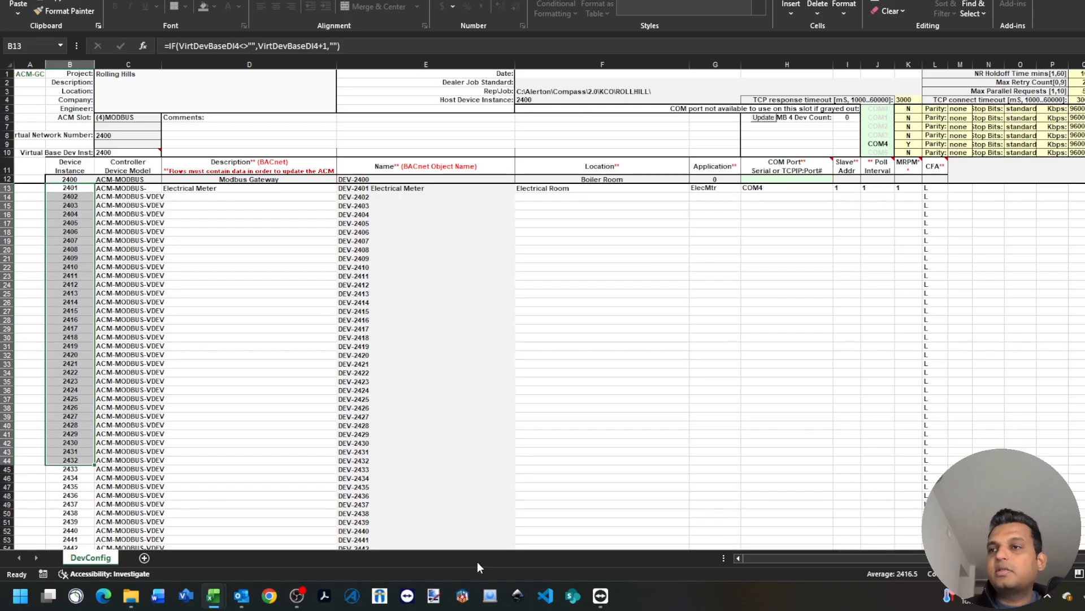
- Review the electrical meter's description, object name, location, application, COM port and slave address, comparing the port with the COM4 header entry
{"action": "left_click", "coordinate": [206, 190]}
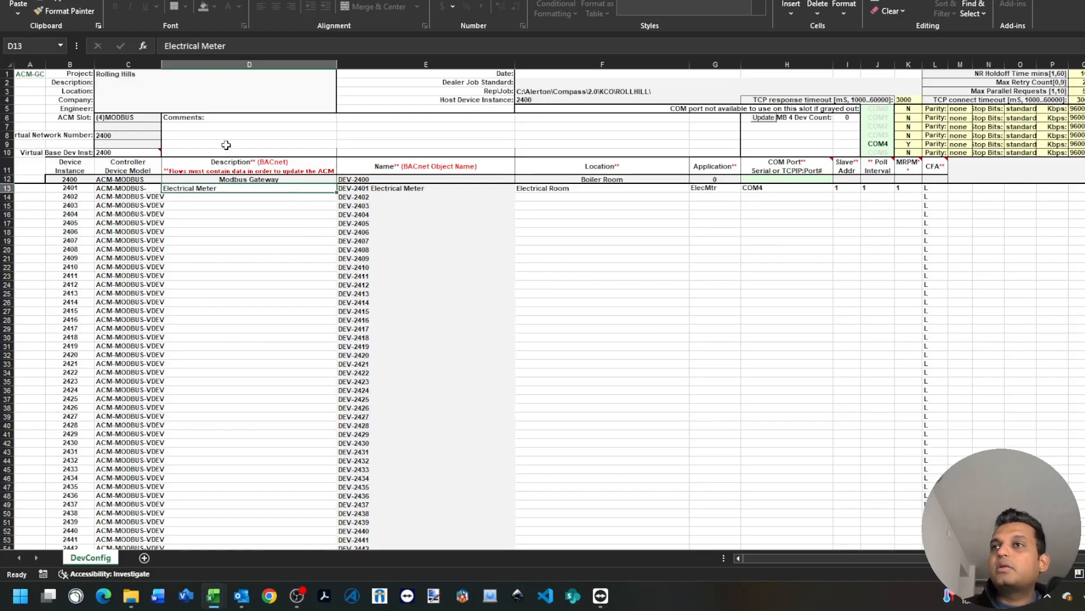
{"action": "left_click", "coordinate": [433, 190]}
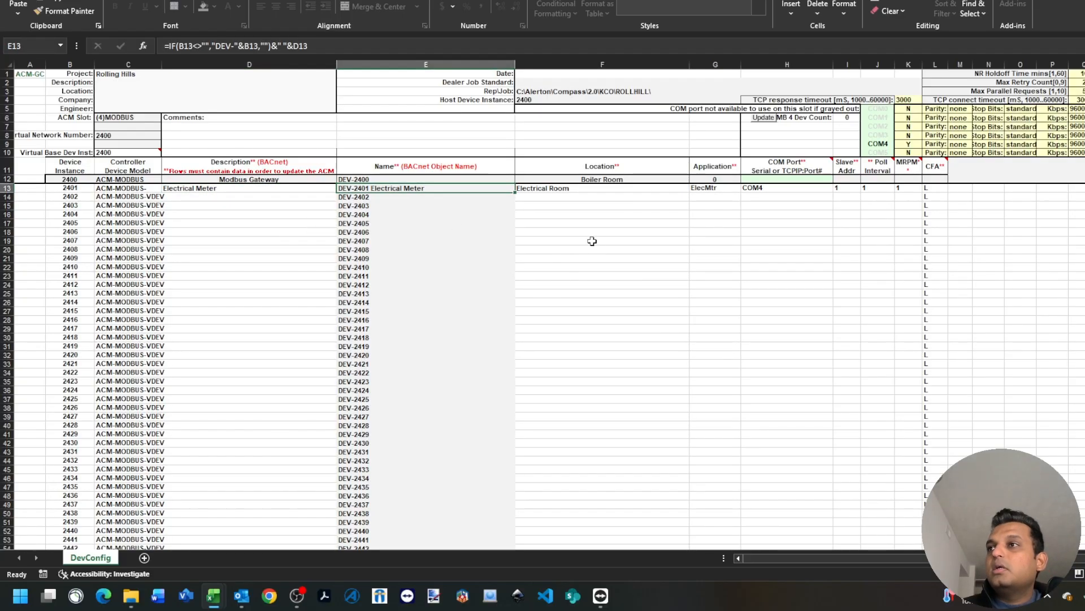
{"action": "left_click", "coordinate": [638, 189]}
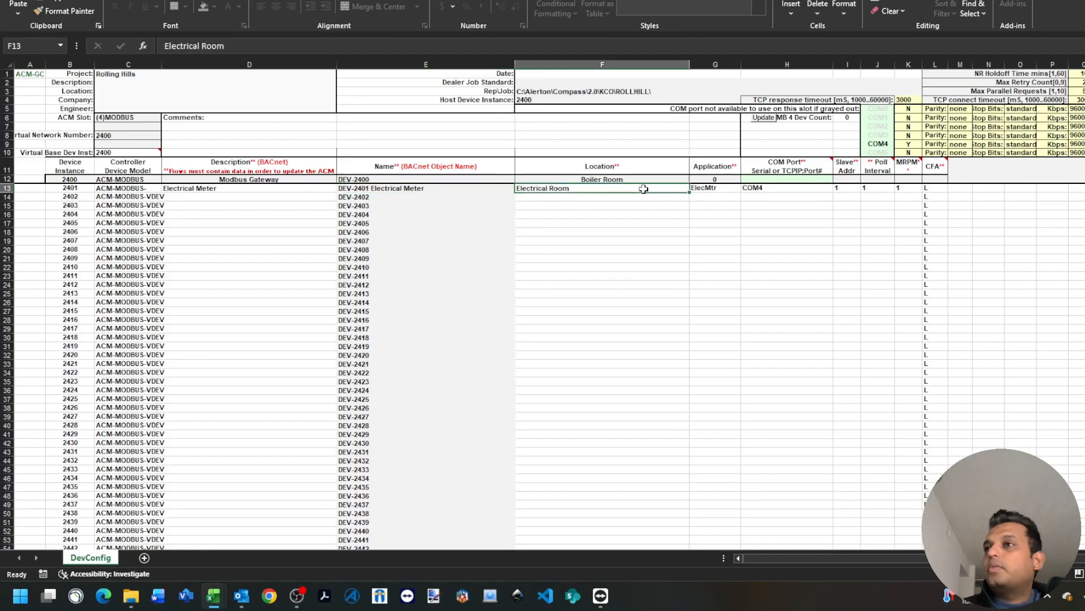
{"action": "left_click", "coordinate": [723, 188]}
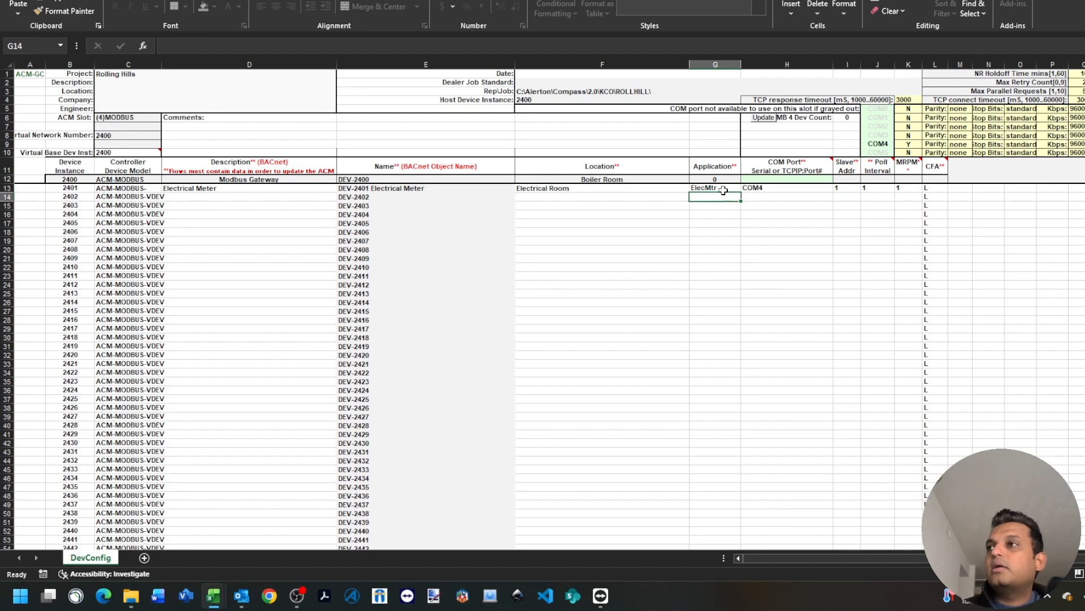
{"action": "left_click", "coordinate": [791, 189]}
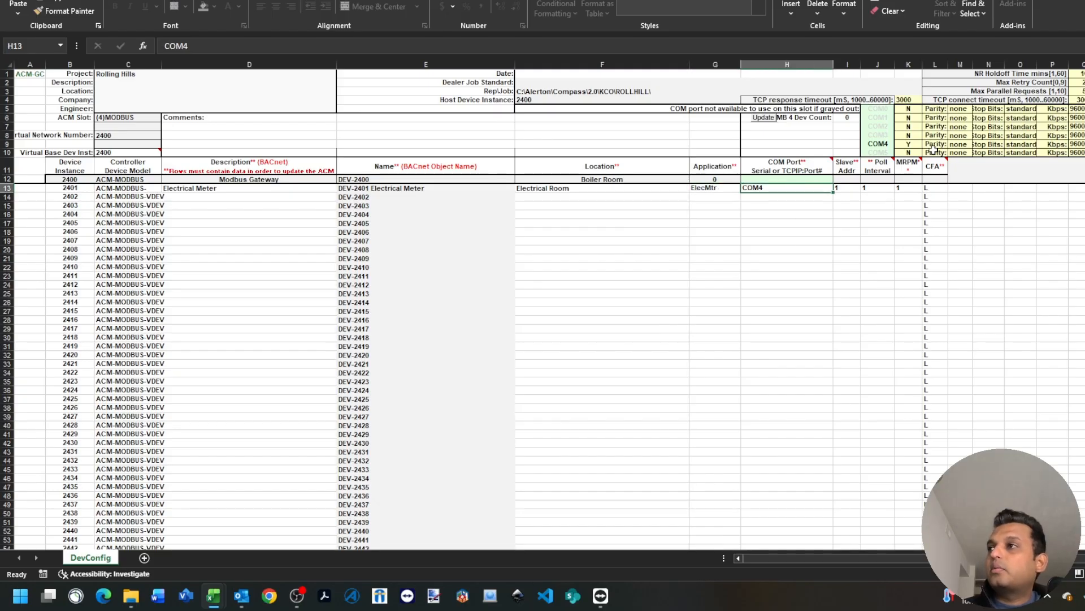
{"action": "left_click", "coordinate": [888, 145]}
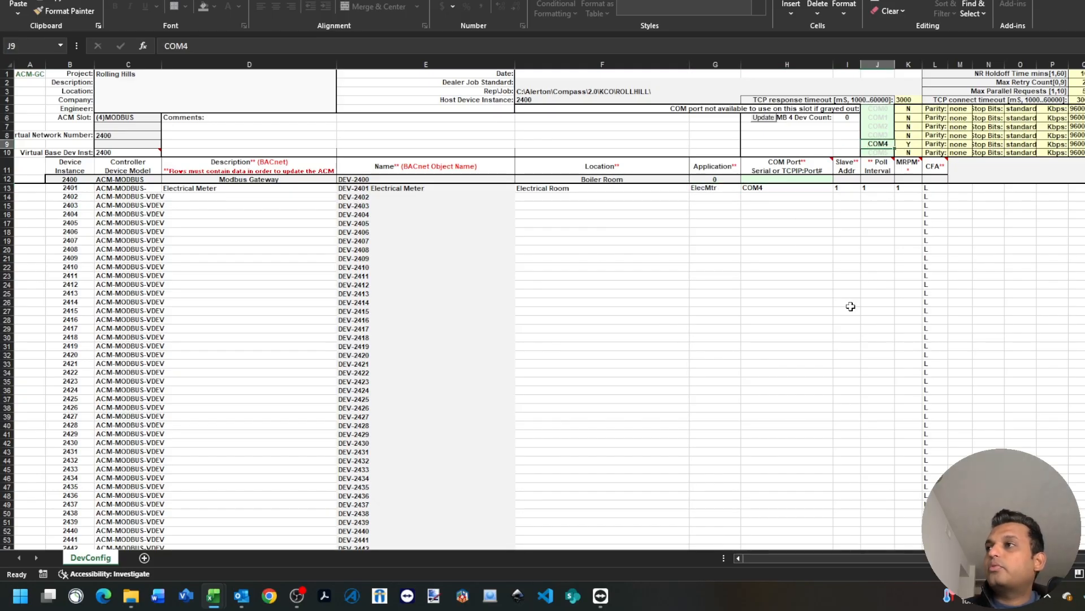
{"action": "left_click", "coordinate": [795, 190]}
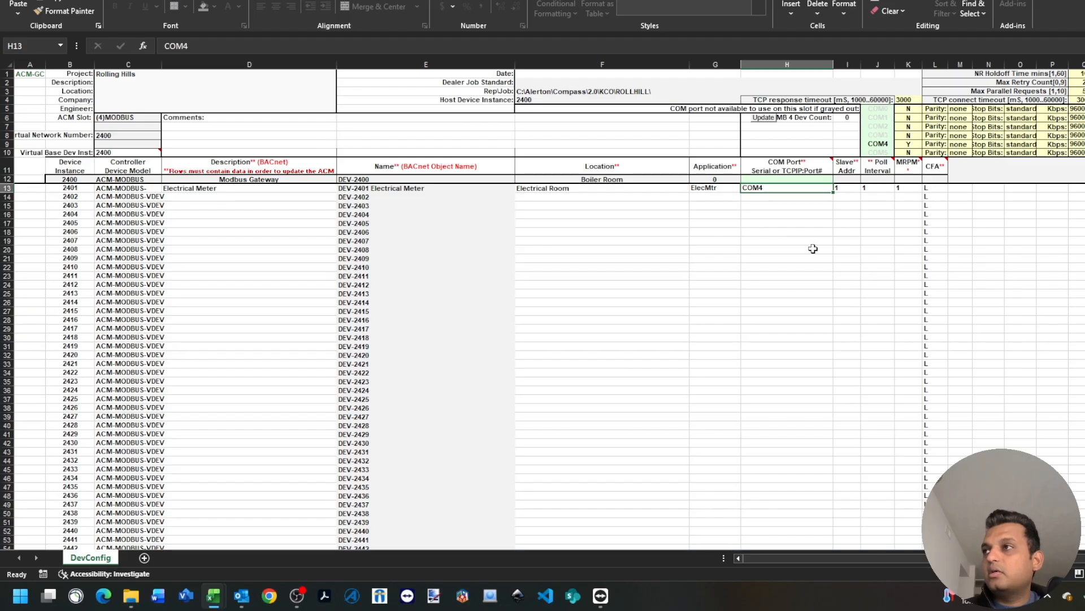
{"action": "left_click", "coordinate": [853, 190]}
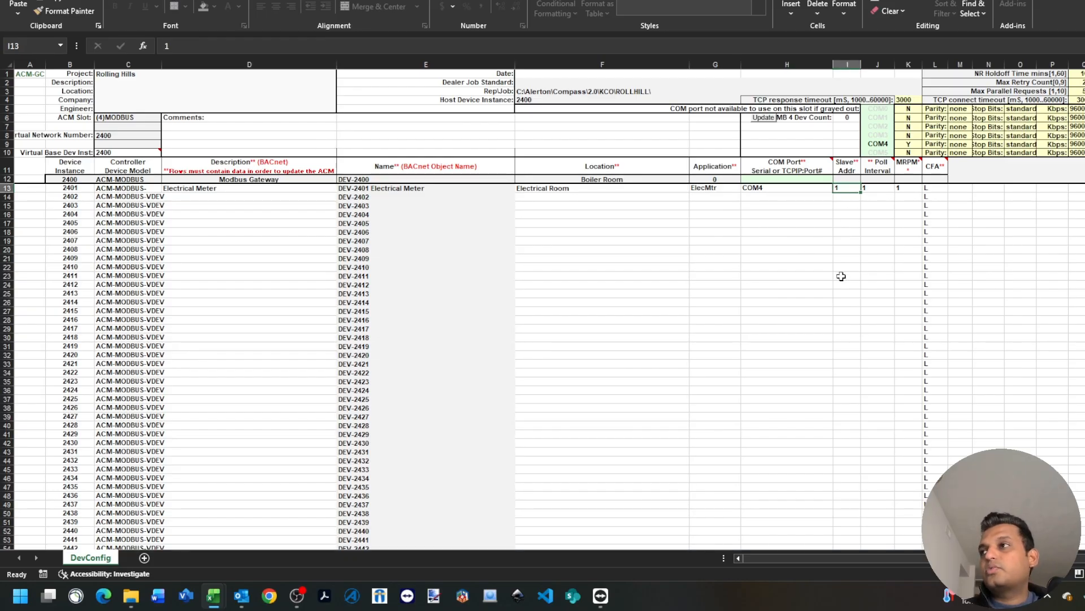
- Enter slave addresses 2, 3 and 4 for the three devices below the electrical meter
{"action": "left_click", "coordinate": [853, 196]}
{"action": "type", "text": "2"}
{"action": "key", "text": "Return"}
{"action": "type", "text": "3"}
{"action": "key", "text": "Return"}
{"action": "type", "text": "4"}
{"action": "key", "text": "Return"}
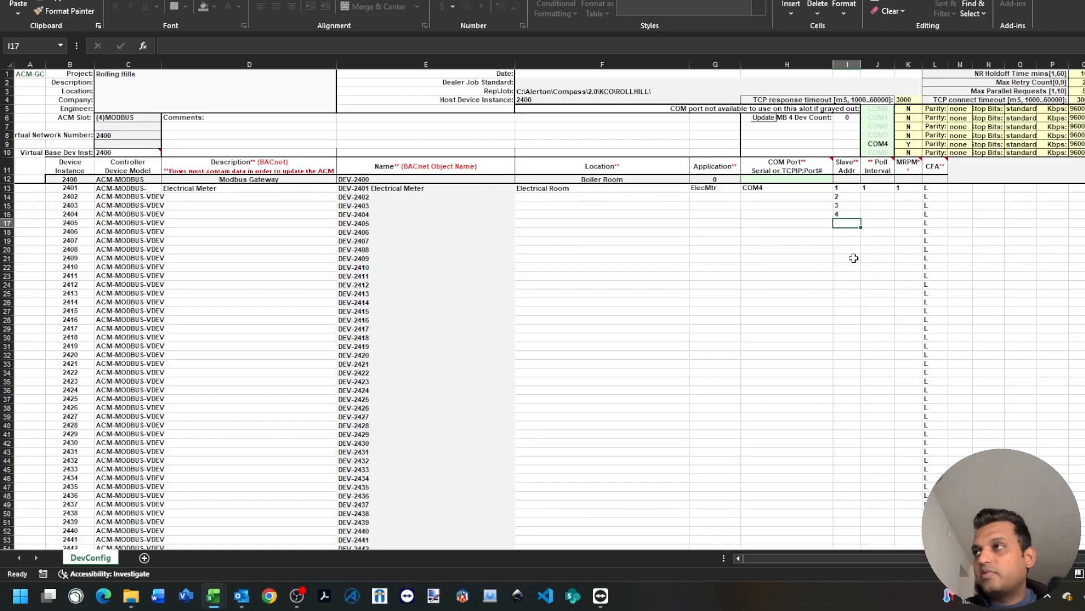
- Check the poll interval, MRPM and CFA columns, and read the comment explaining the CFA options
{"action": "left_click_drag", "start_coordinate": [874, 188], "coordinate": [943, 211]}
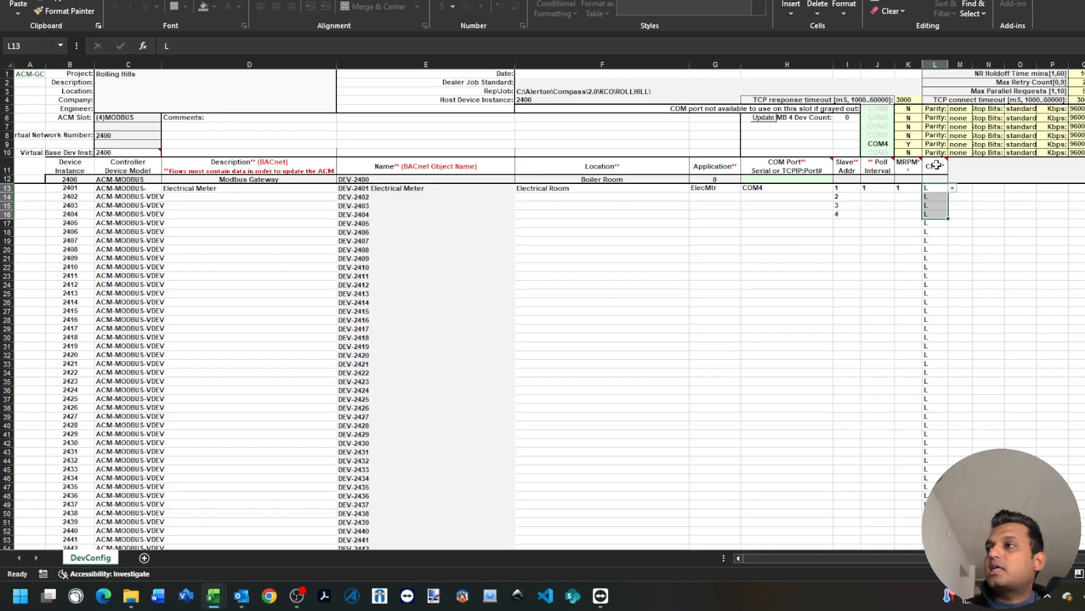
{"action": "mouse_move", "coordinate": [941, 166]}
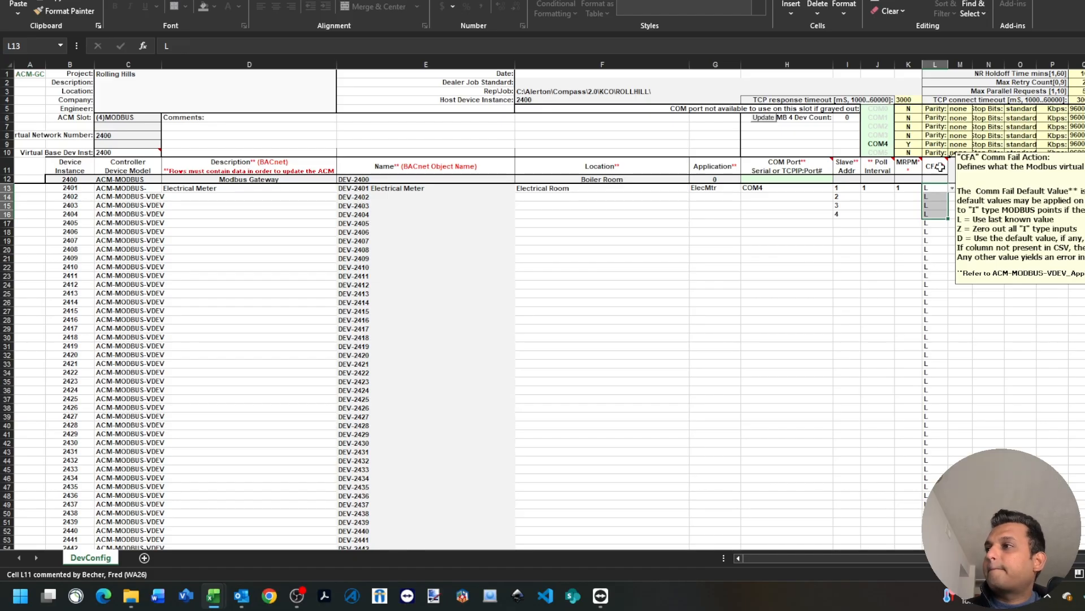
{"action": "left_click", "coordinate": [640, 379]}
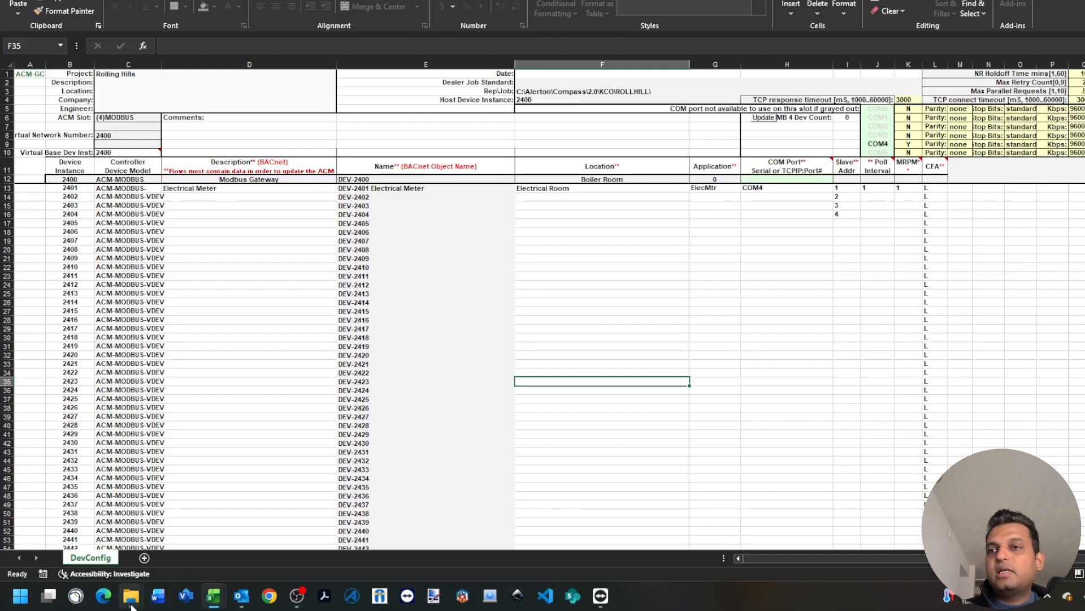
- Switch to the ModbusSlot folder in File Explorer and open ElecMtr.csv in Excel
{"action": "mouse_move", "coordinate": [131, 604]}
{"action": "left_click", "coordinate": [53, 556]}
{"action": "left_click", "coordinate": [90, 361]}
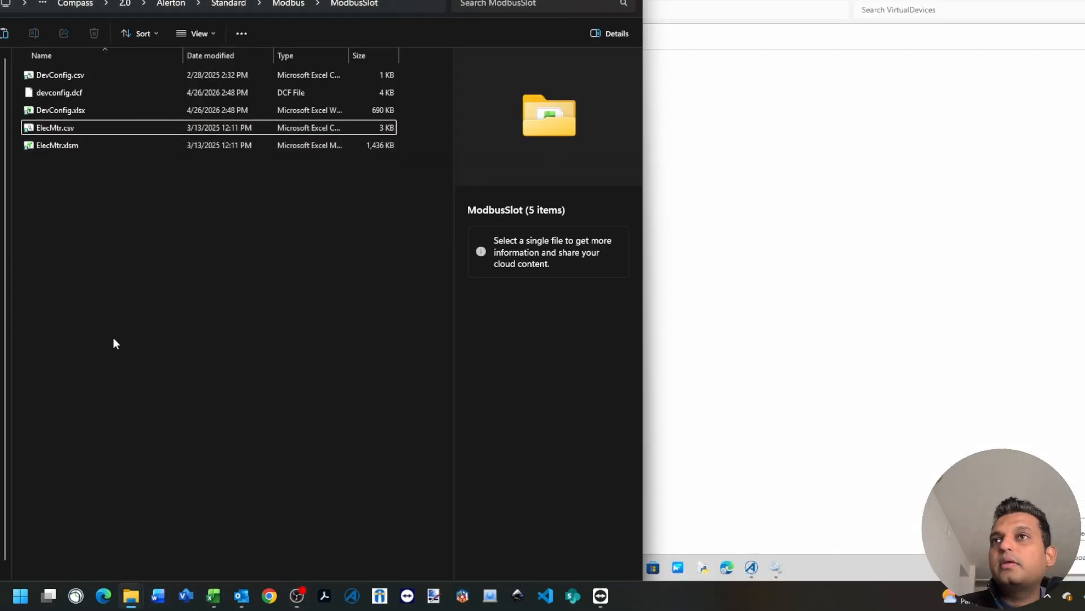
{"action": "double_click", "coordinate": [103, 127]}
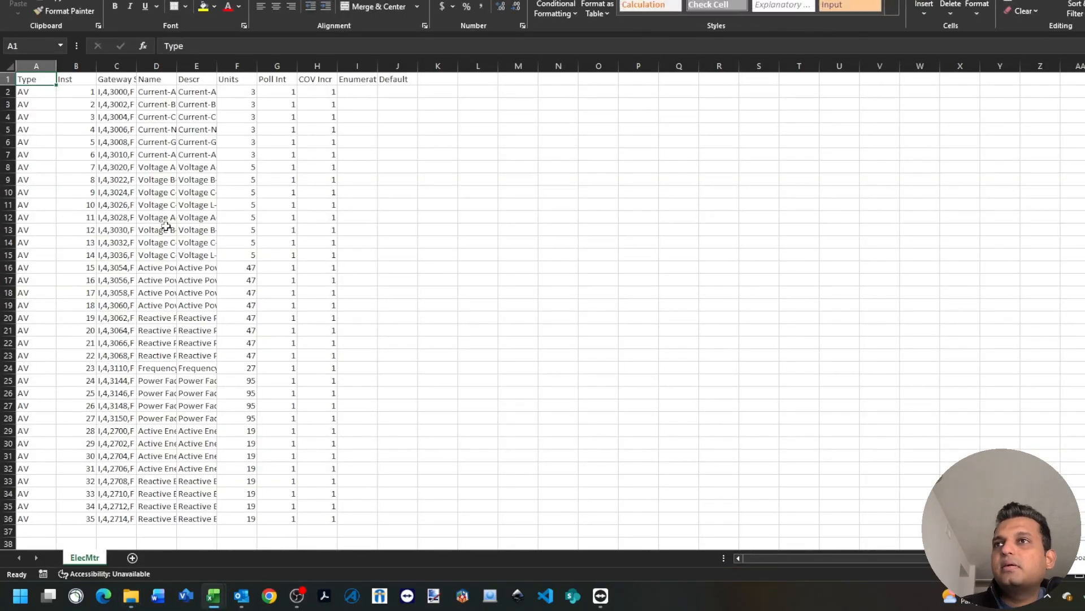
- Autofit columns A through J of the ElecMtr sheet so the point names and gateway strings are readable
{"action": "left_click_drag", "start_coordinate": [37, 66], "coordinate": [407, 67]}
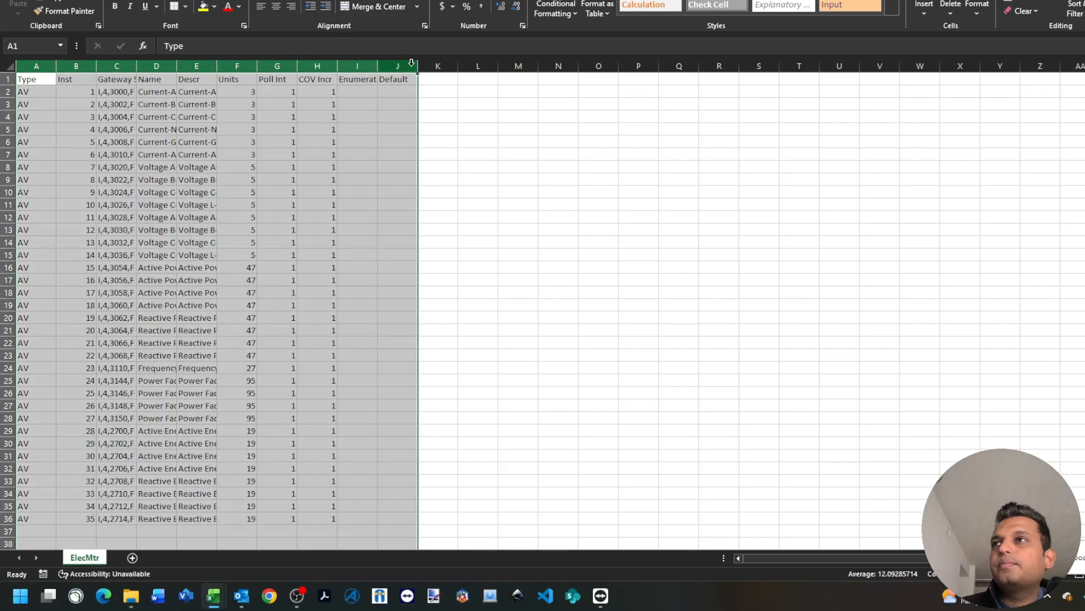
{"action": "double_click", "coordinate": [419, 65]}
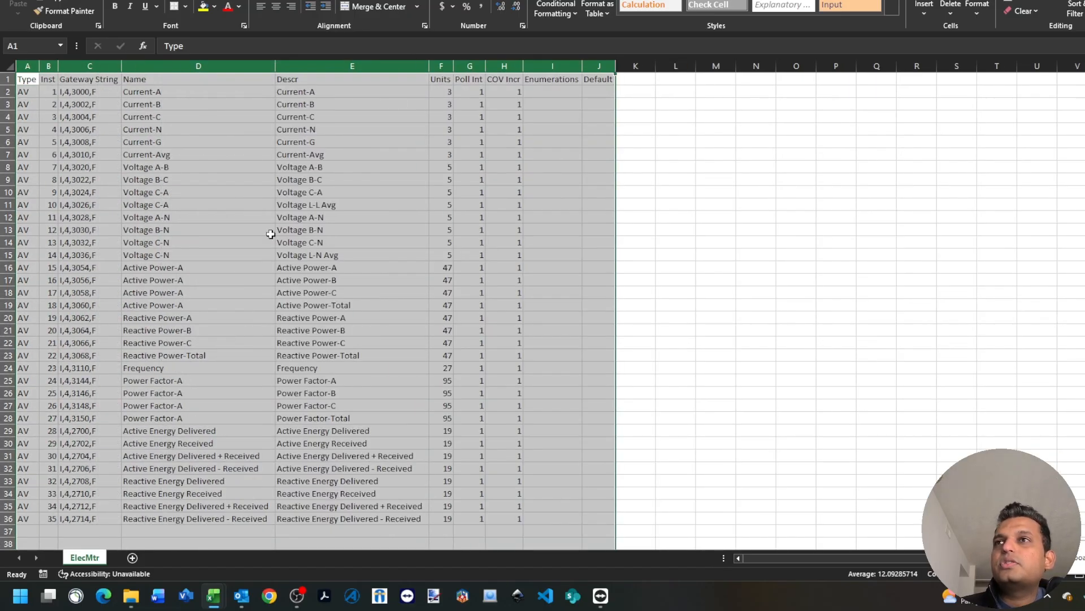
{"action": "left_click", "coordinate": [195, 155]}
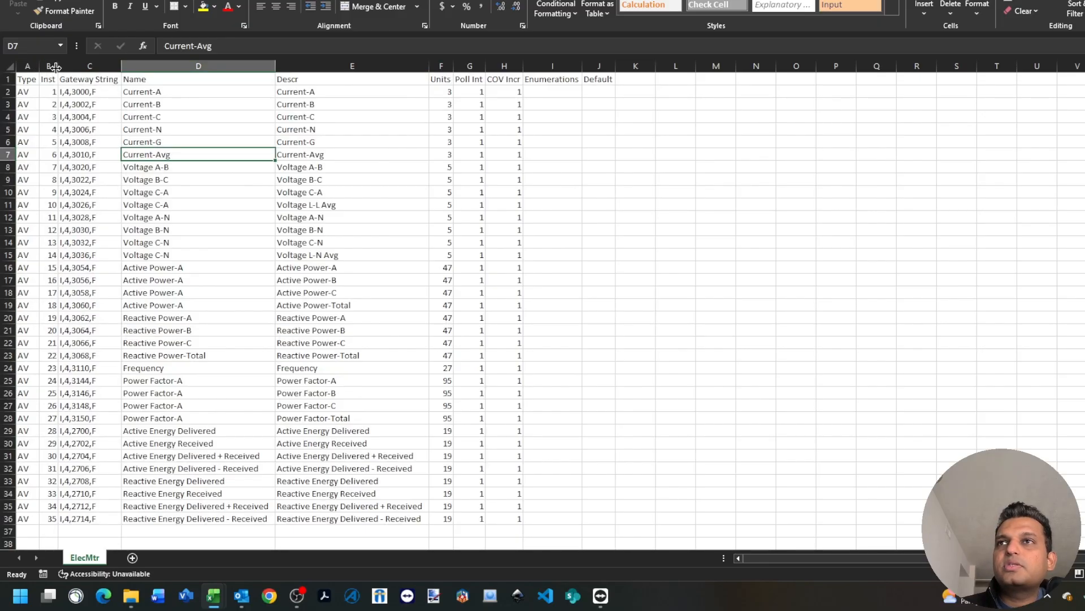
- View the MODBUS 2 sheet in the ACM22000.XLSM workbook for comparison, and return to DevConfig.xlsx
{"action": "mouse_move", "coordinate": [213, 595]}
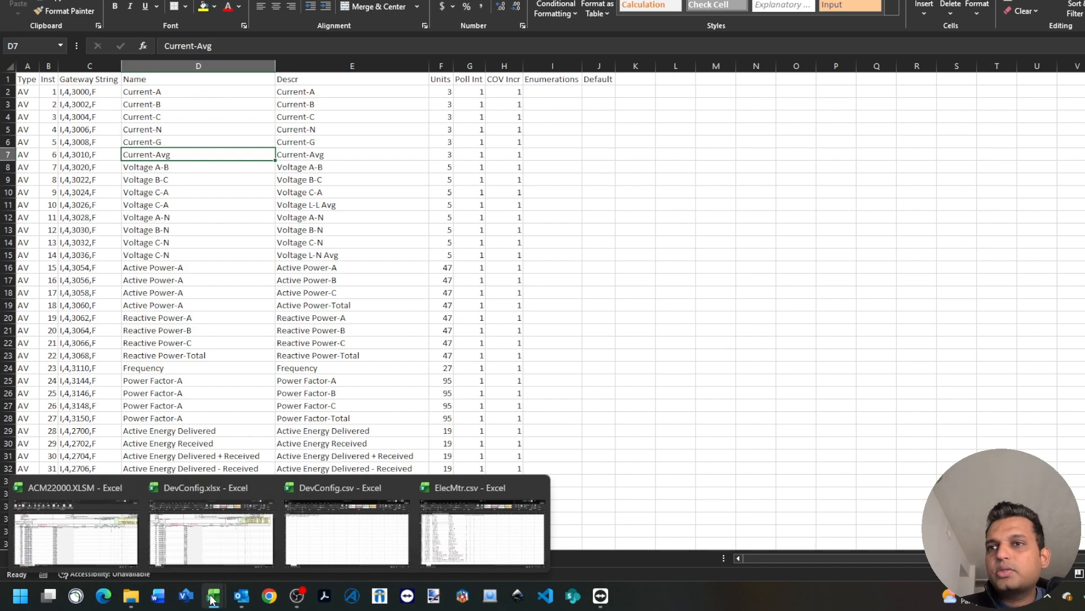
{"action": "left_click", "coordinate": [76, 534]}
{"action": "left_click", "coordinate": [316, 288]}
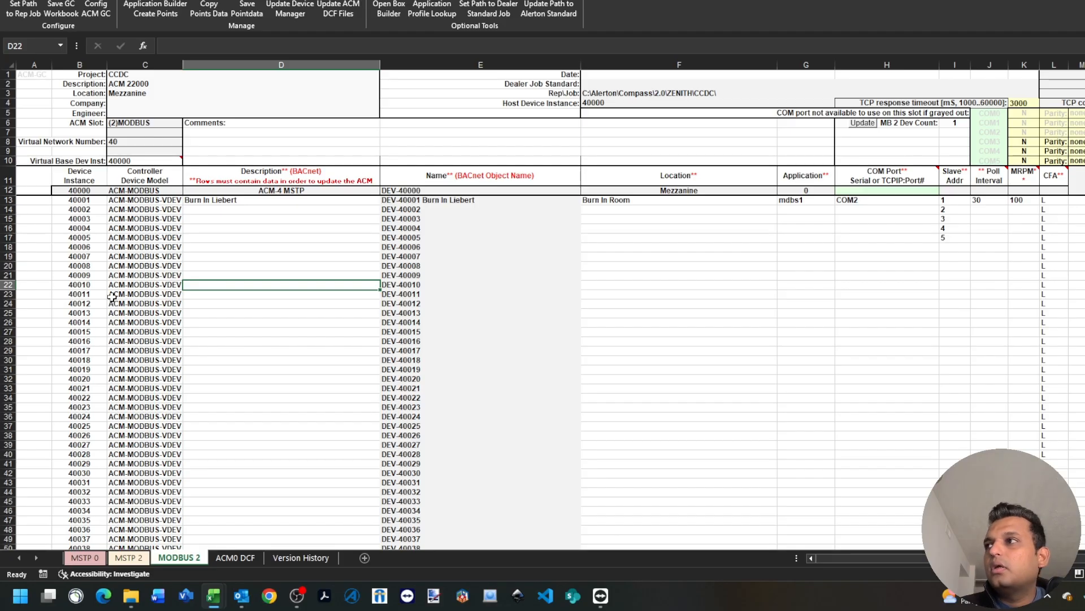
{"action": "mouse_move", "coordinate": [208, 605]}
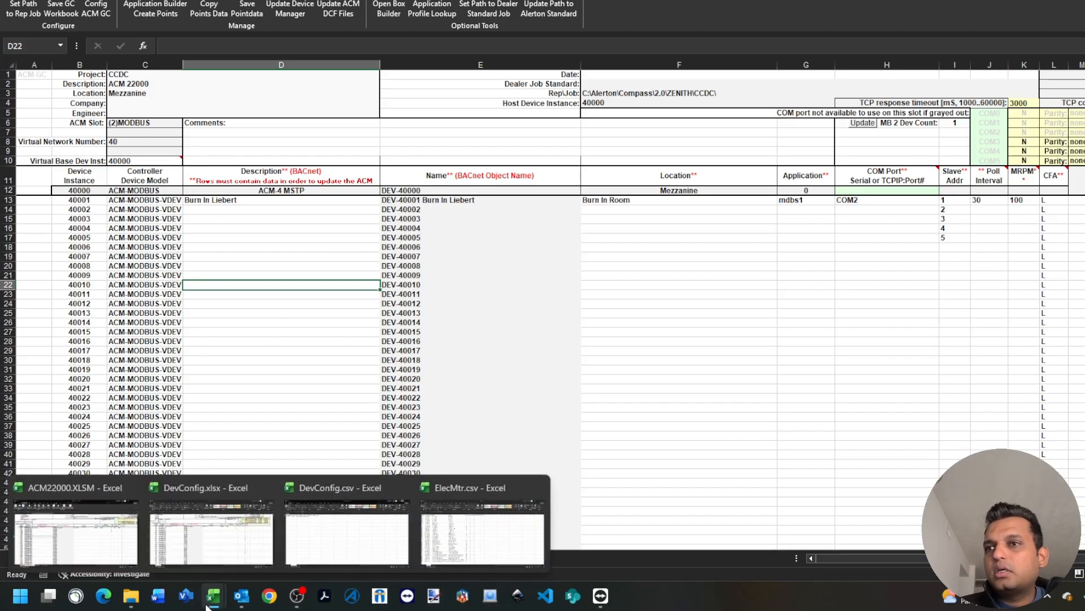
{"action": "left_click", "coordinate": [242, 538]}
{"action": "left_click", "coordinate": [249, 232]}
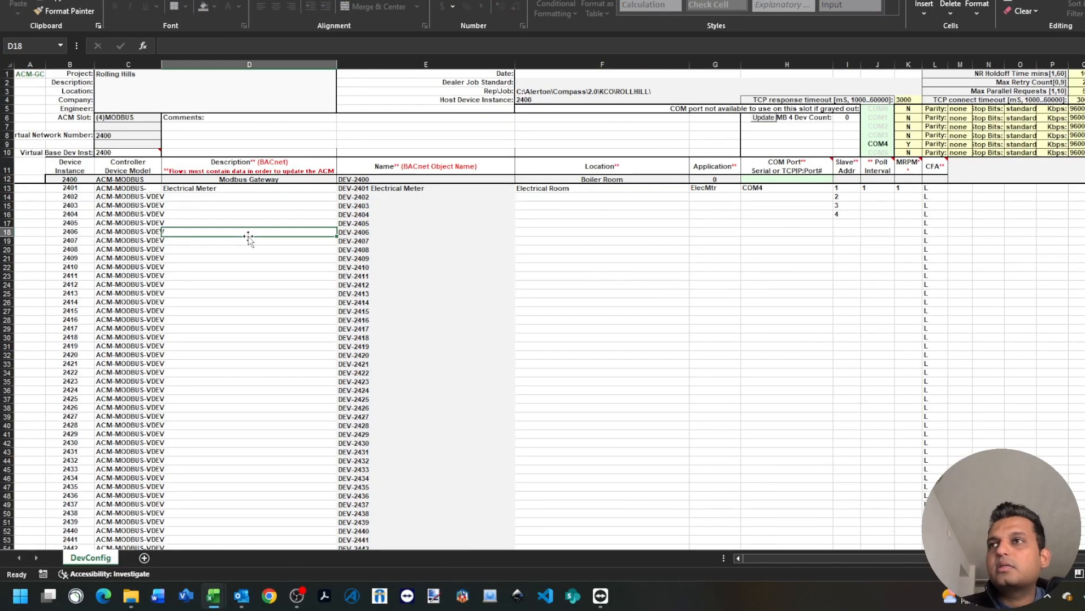
- Examine the device instance and Application columns, ending on the electrical meter's ElecMtr application entry
{"action": "left_click_drag", "start_coordinate": [74, 189], "coordinate": [68, 344]}
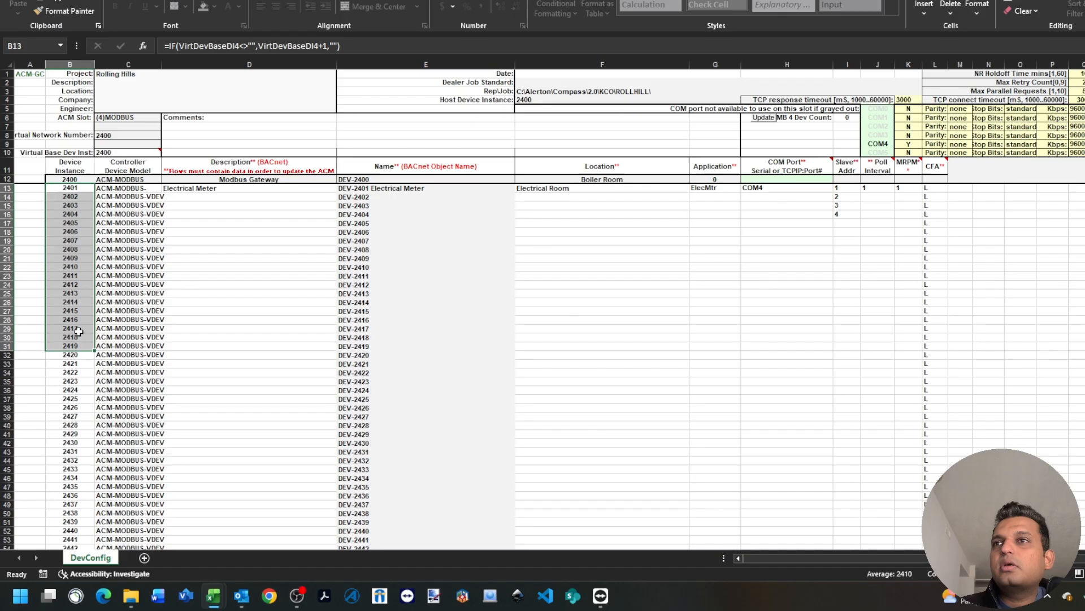
{"action": "left_click_drag", "start_coordinate": [70, 189], "coordinate": [70, 328]}
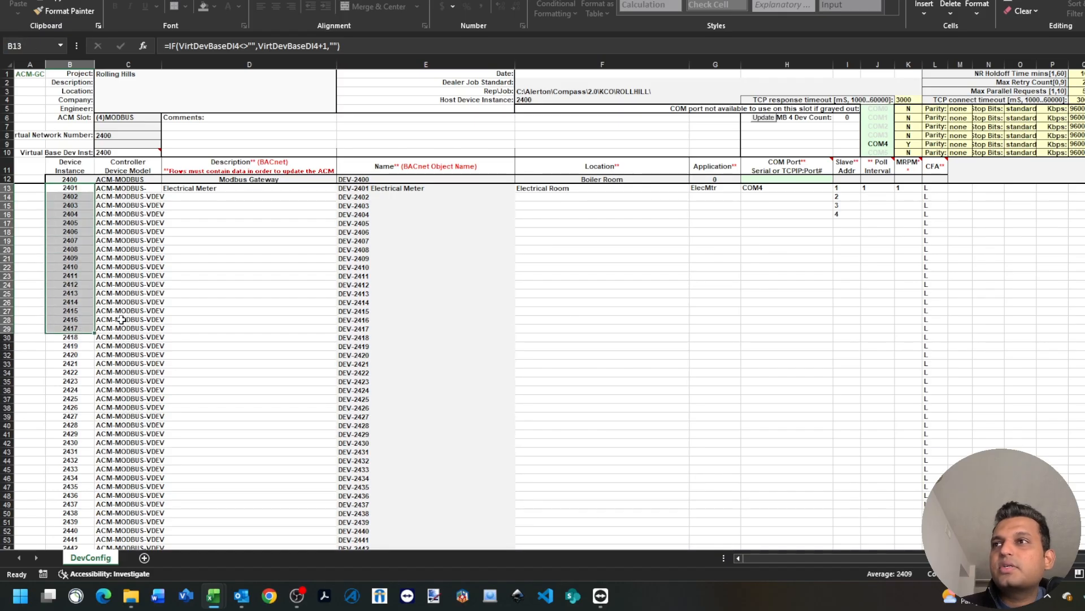
{"action": "left_click_drag", "start_coordinate": [713, 188], "coordinate": [728, 356]}
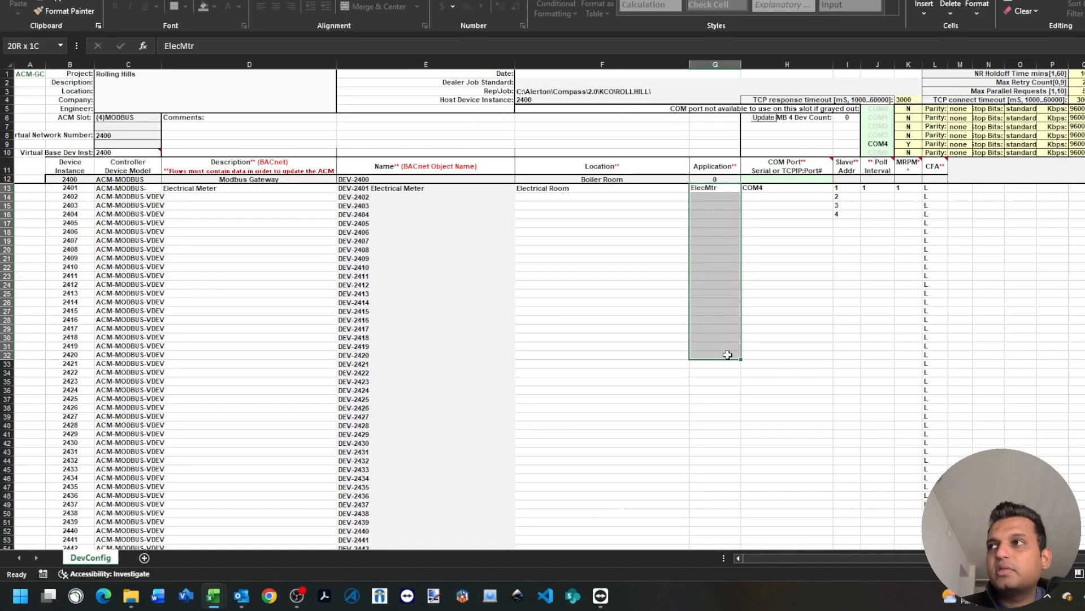
{"action": "left_click", "coordinate": [723, 206]}
{"action": "left_click", "coordinate": [611, 190]}
{"action": "left_click", "coordinate": [731, 189]}
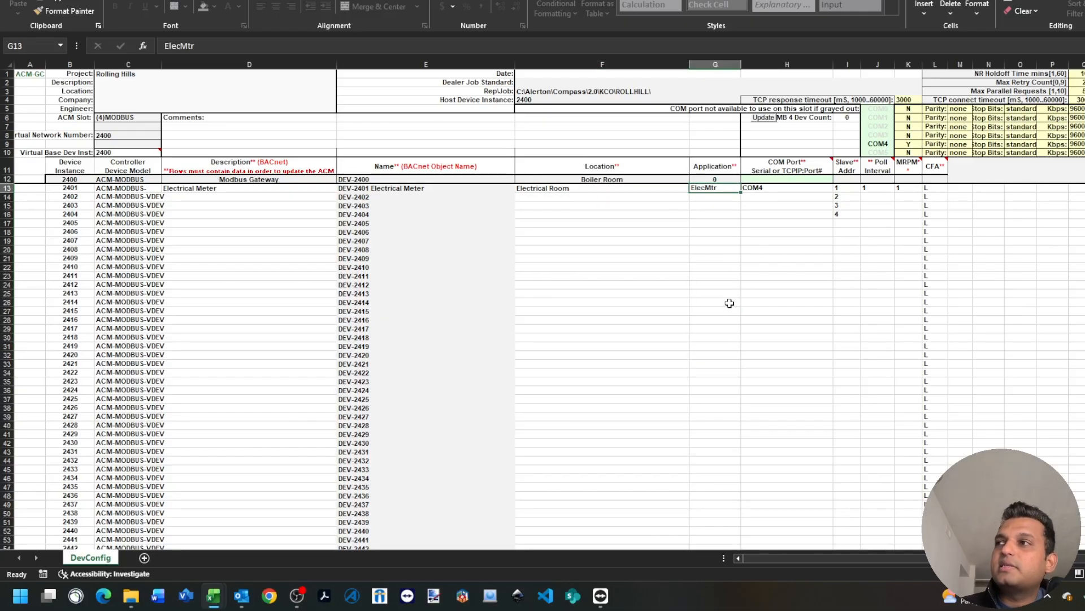
- Switch to Device Manager in the RollingHills TeamViewer session and review the entries for devices 2000, 2400 and 2401
{"action": "left_click", "coordinate": [600, 596]}
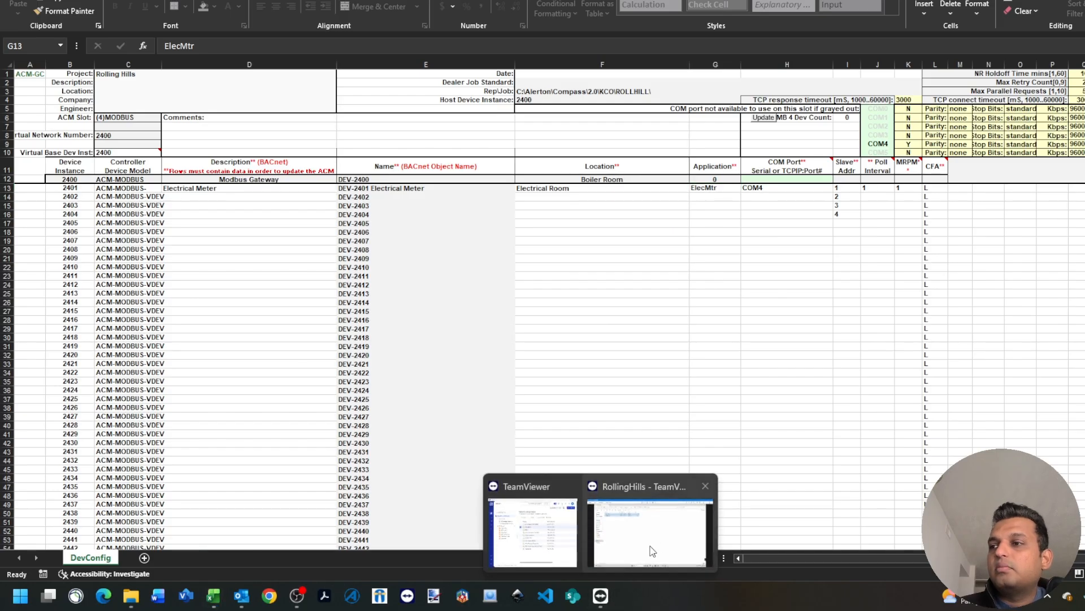
{"action": "left_click", "coordinate": [648, 555]}
{"action": "mouse_move", "coordinate": [745, 578]}
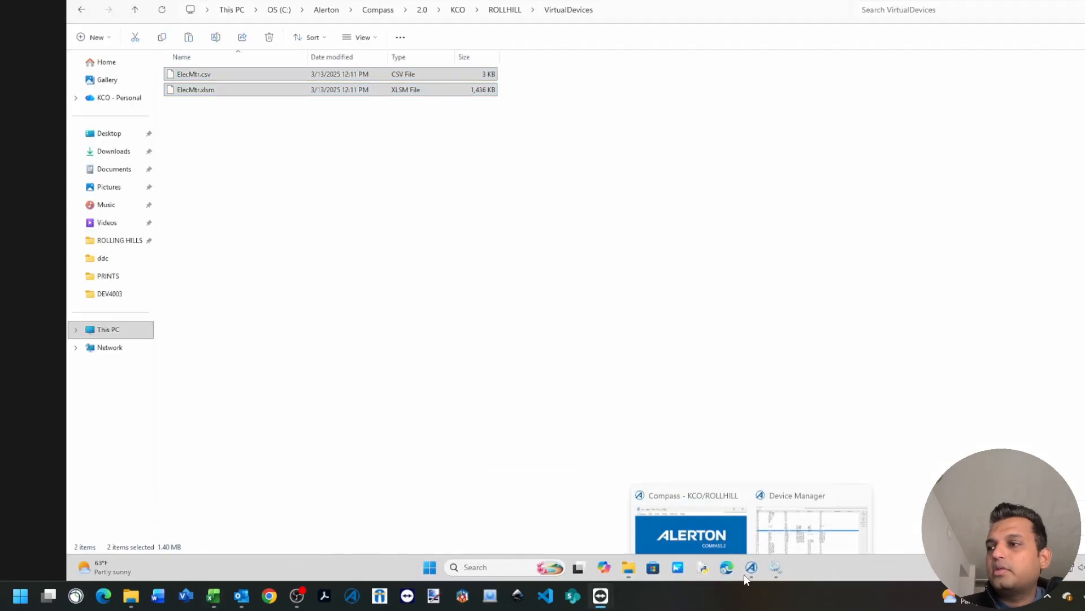
{"action": "left_click", "coordinate": [811, 514]}
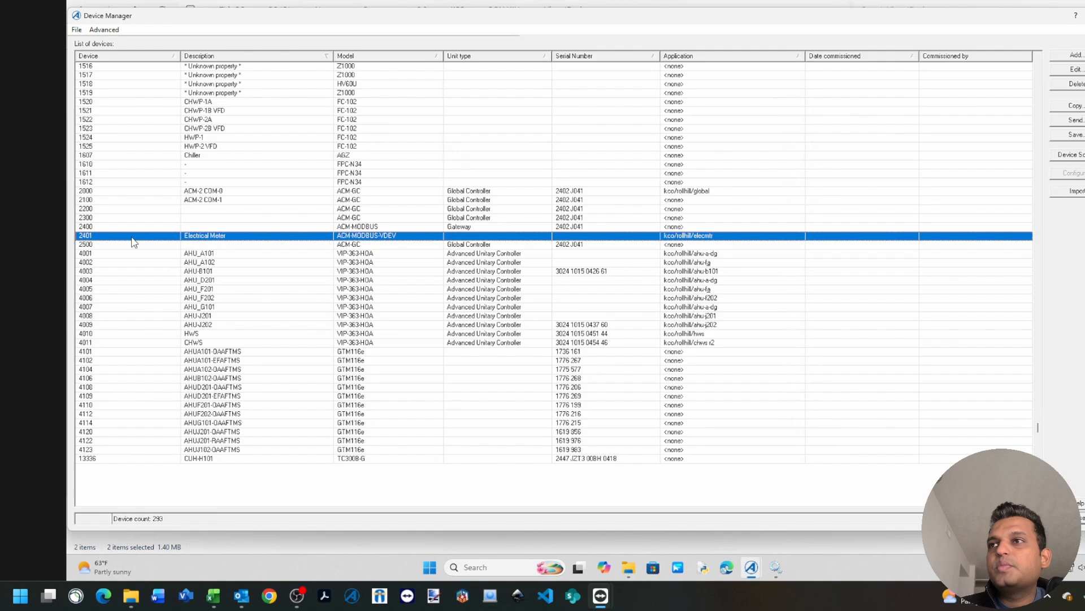
{"action": "left_click", "coordinate": [164, 192]}
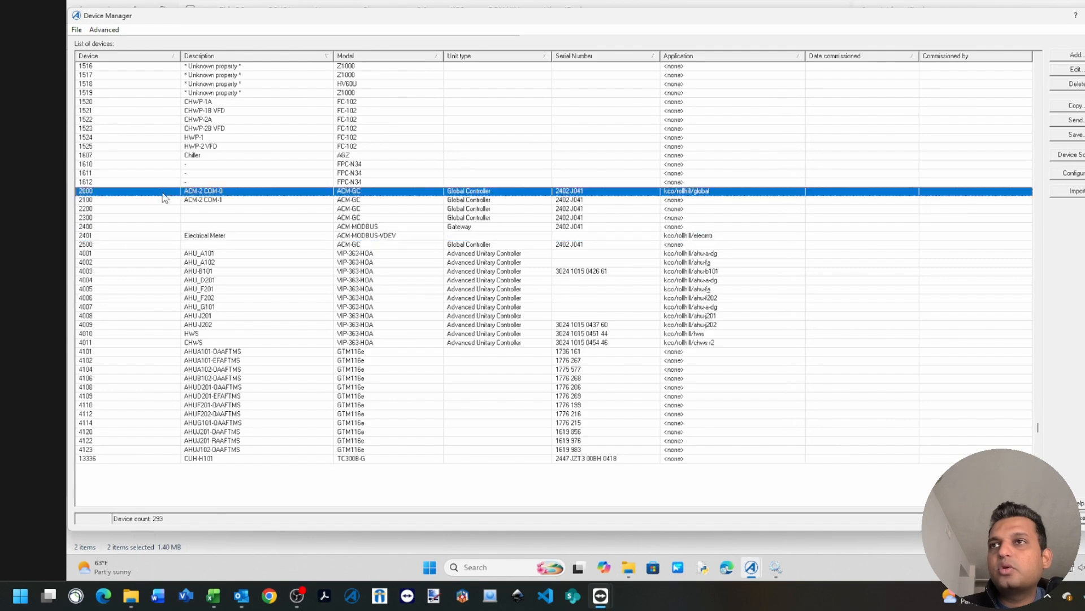
{"action": "left_click", "coordinate": [374, 227]}
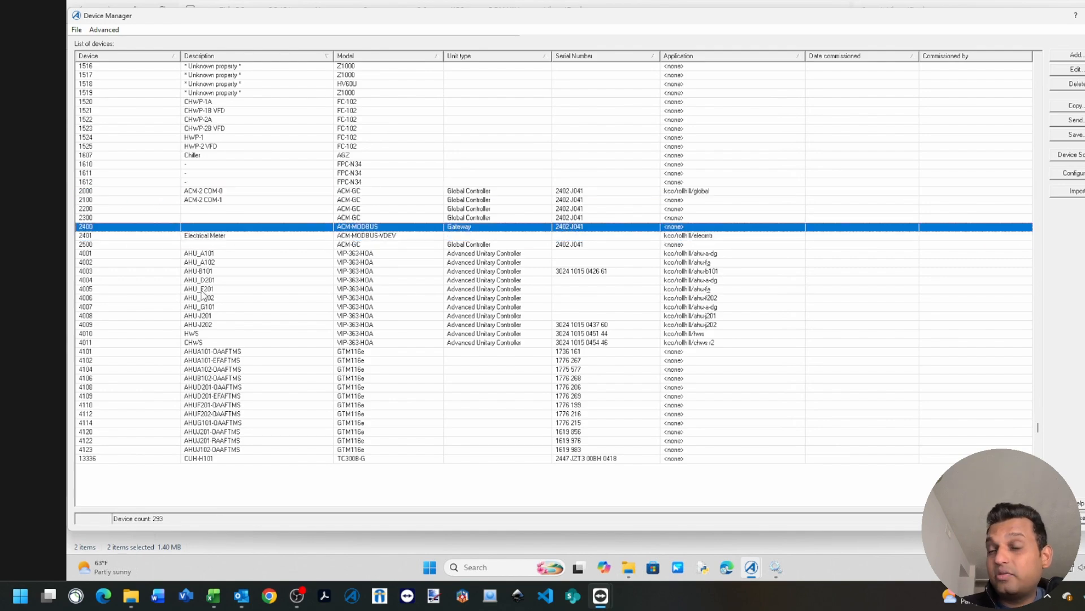
{"action": "left_click", "coordinate": [372, 236]}
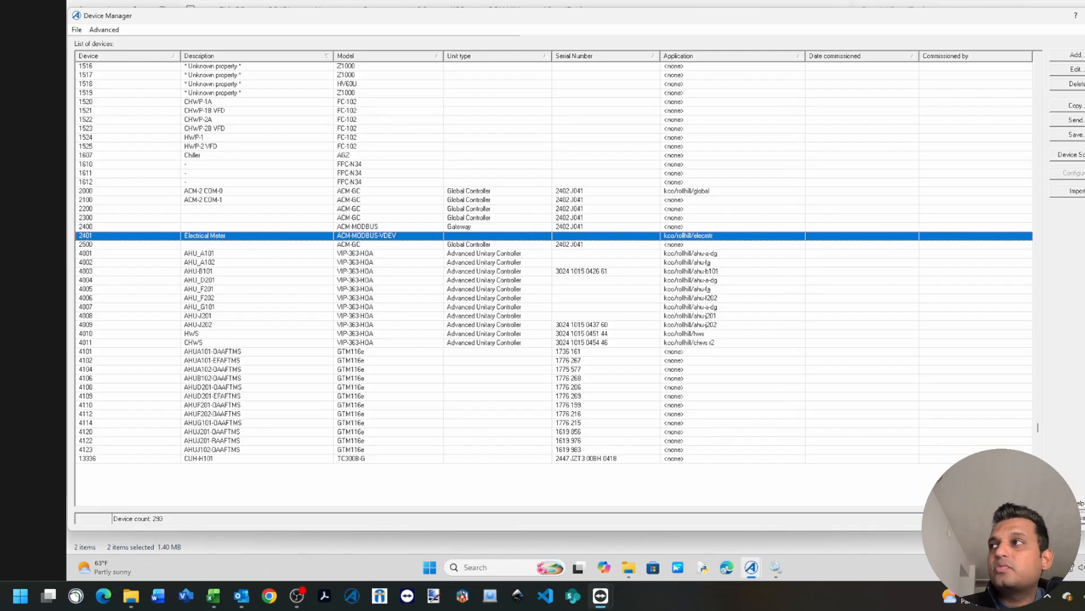
- Inspect the application CSV path in device 2401's profile preferences, and close the profile without changes
{"action": "left_click", "coordinate": [1078, 69]}
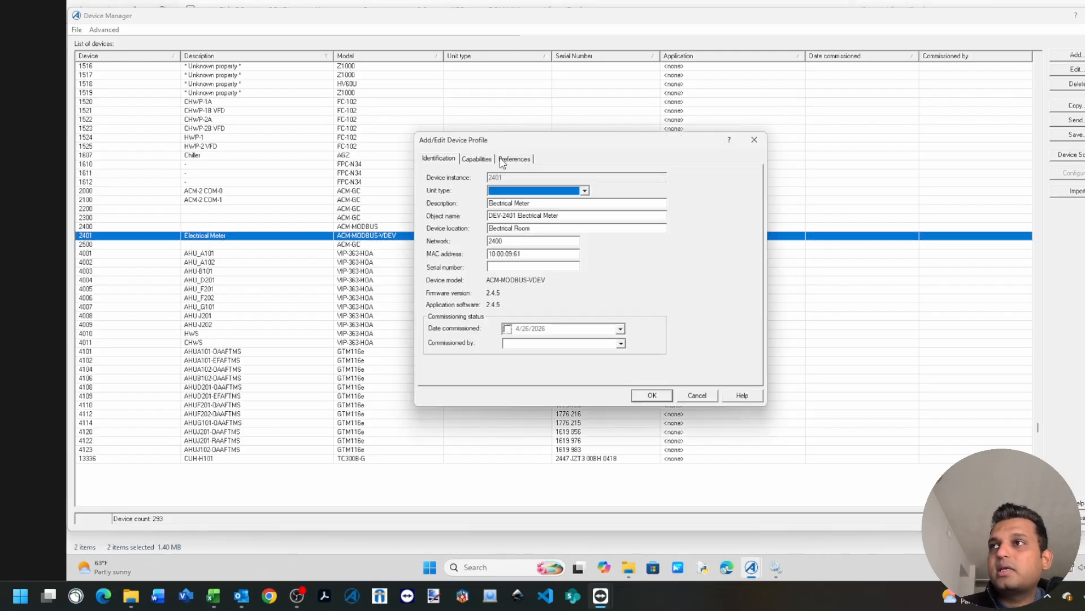
{"action": "left_click", "coordinate": [511, 160]}
{"action": "left_click_drag", "start_coordinate": [524, 240], "coordinate": [442, 240]}
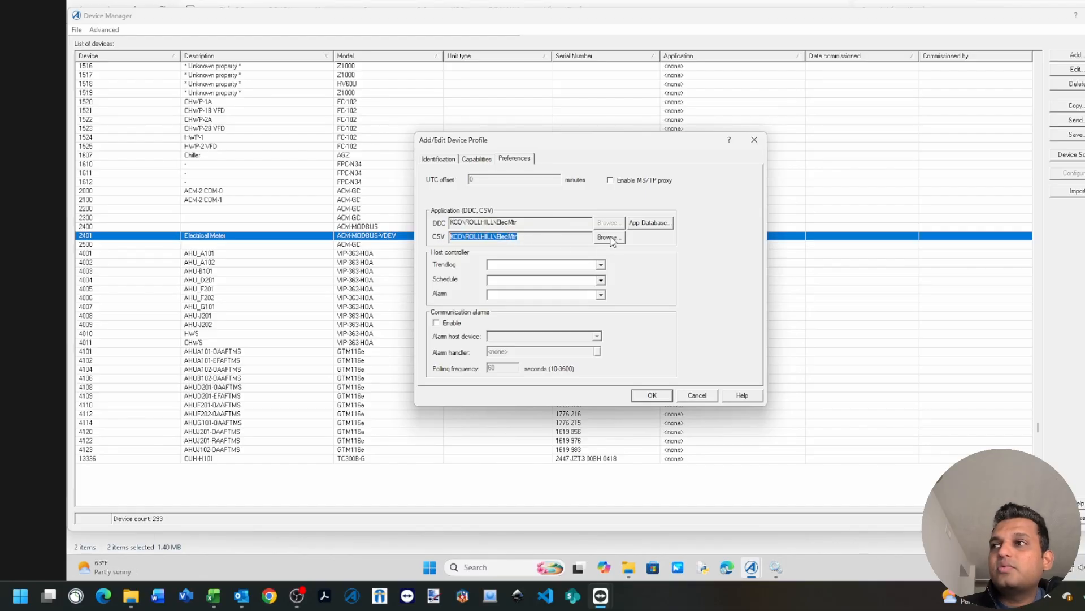
{"action": "left_click", "coordinate": [705, 398]}
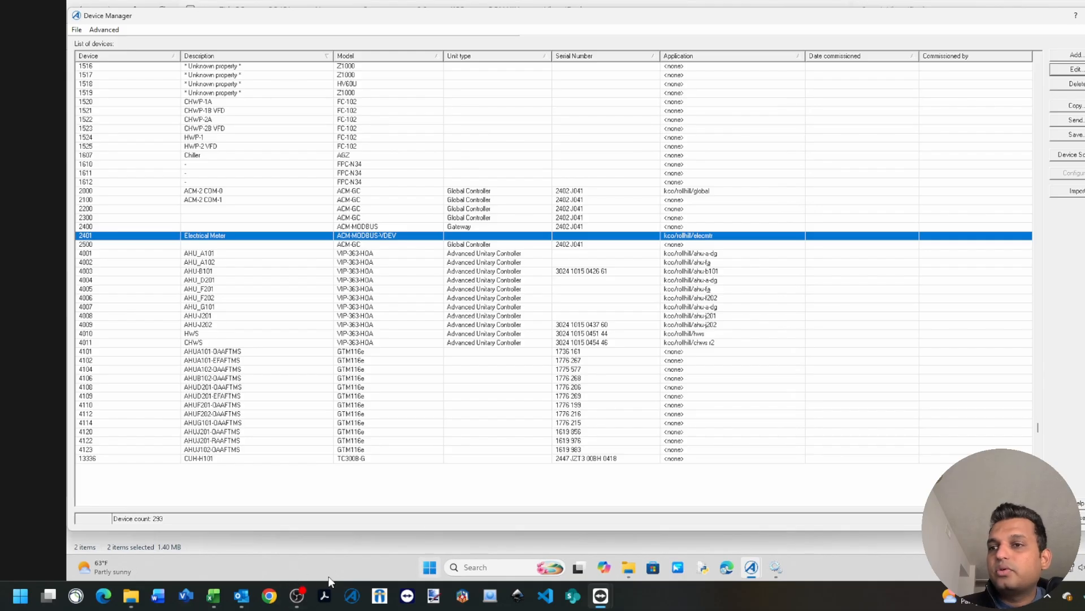
- Return to ElecMtr.csv in Excel and examine its columns from Type and Inst through Units, Enumerations and Default
{"action": "mouse_move", "coordinate": [213, 595]}
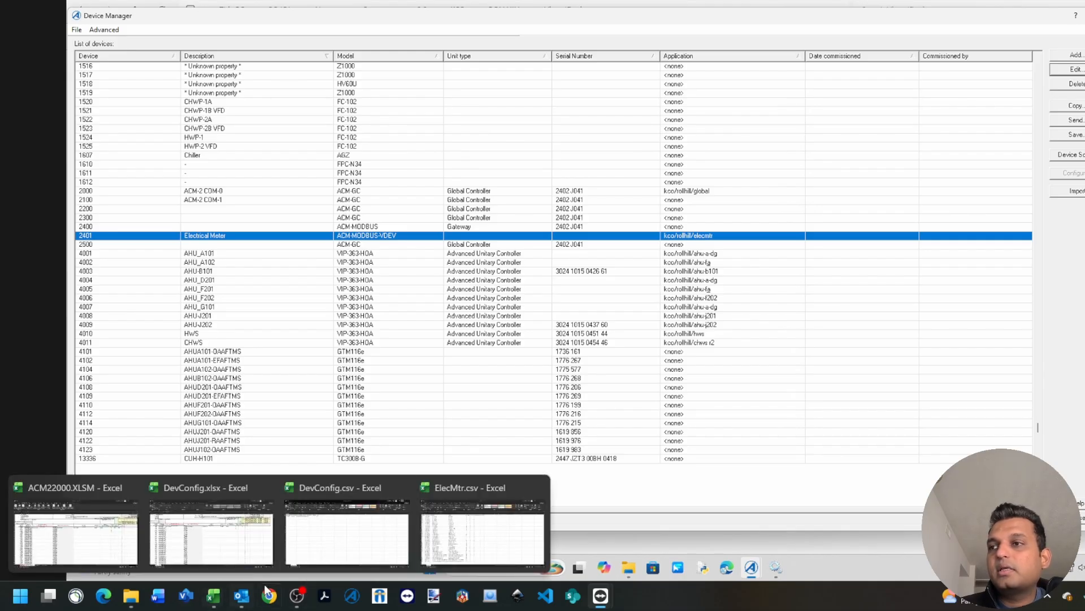
{"action": "left_click", "coordinate": [478, 523]}
{"action": "left_click", "coordinate": [239, 129]}
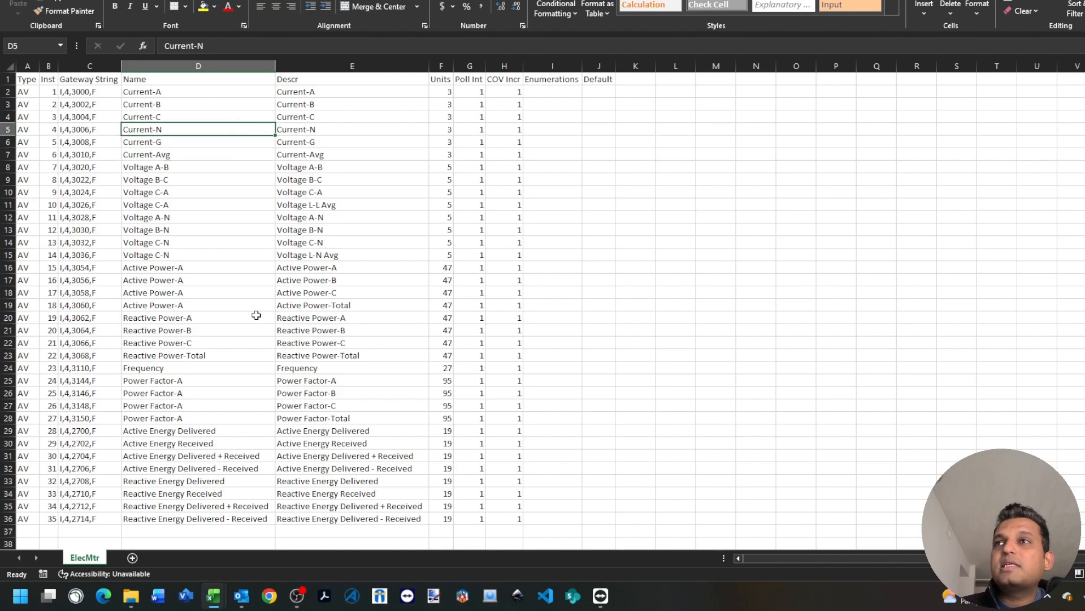
{"action": "left_click_drag", "start_coordinate": [27, 67], "coordinate": [92, 63]}
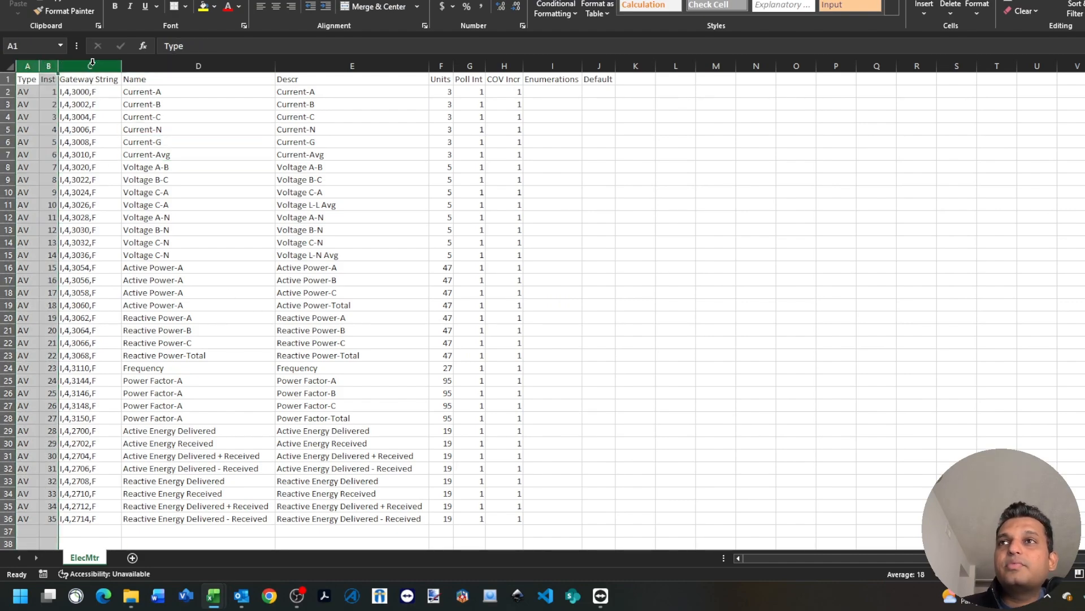
{"action": "left_click", "coordinate": [237, 66]}
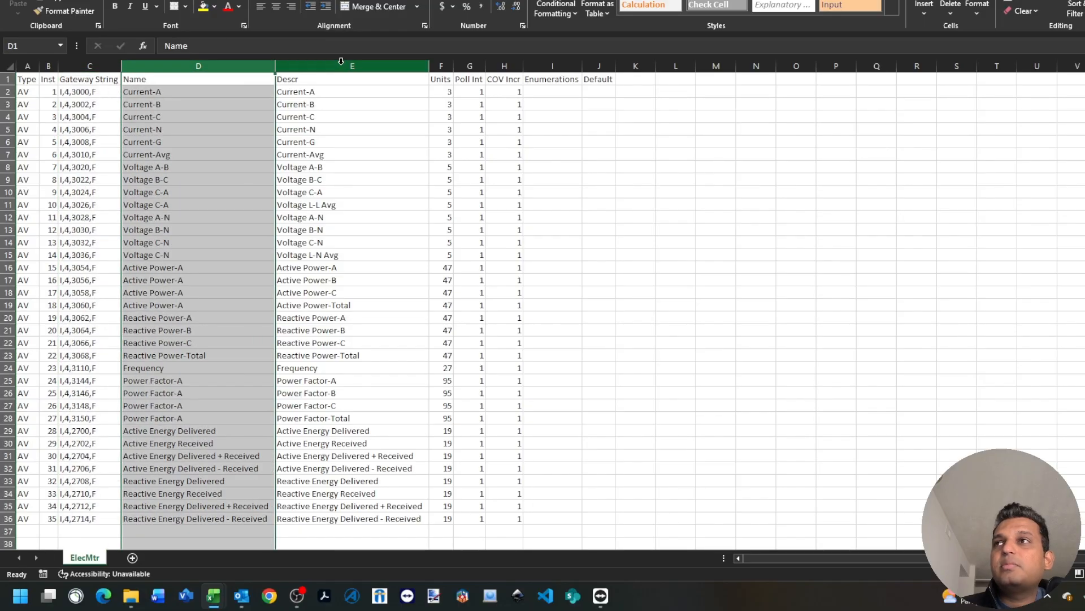
{"action": "left_click", "coordinate": [341, 63]}
{"action": "left_click", "coordinate": [446, 65]}
{"action": "left_click_drag", "start_coordinate": [447, 65], "coordinate": [498, 66]}
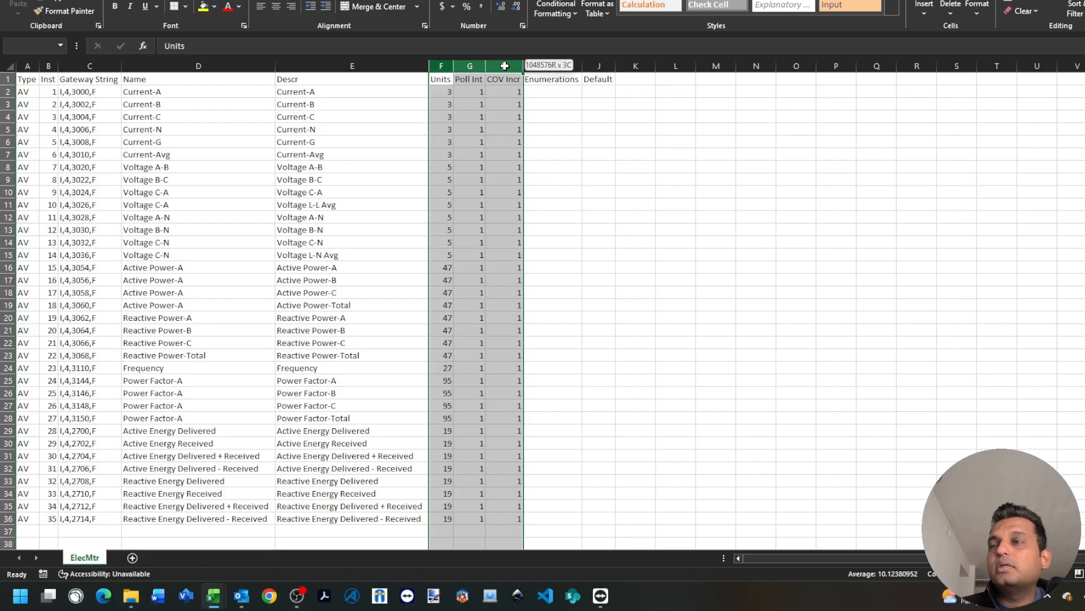
{"action": "left_click_drag", "start_coordinate": [504, 66], "coordinate": [563, 71]}
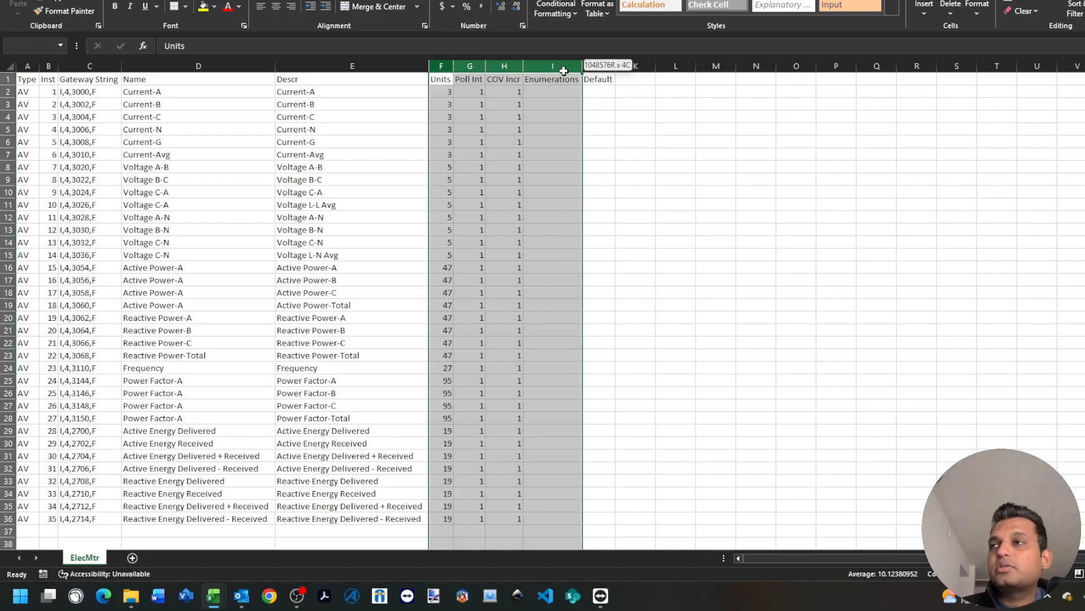
{"action": "left_click_drag", "start_coordinate": [563, 71], "coordinate": [606, 366]}
{"action": "left_click", "coordinate": [598, 96]}
{"action": "left_click_drag", "start_coordinate": [604, 88], "coordinate": [594, 513]}
{"action": "left_click", "coordinate": [609, 317]}
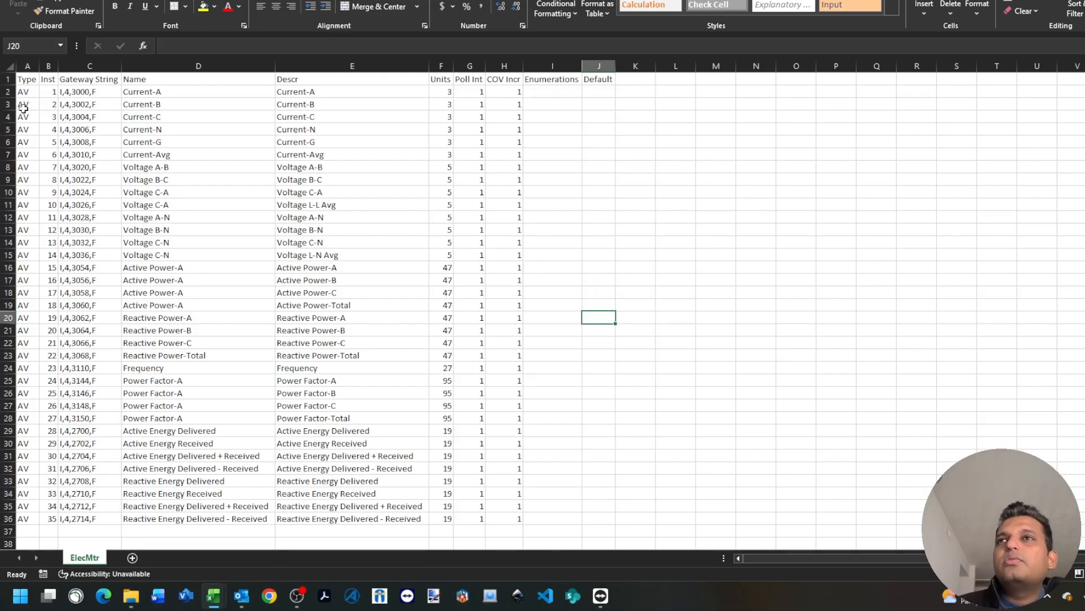
- Compare the gateway strings with the names of the Current-A, Current-B and Current-C points, highlighting register address 3000 in the first string
{"action": "left_click", "coordinate": [70, 92]}
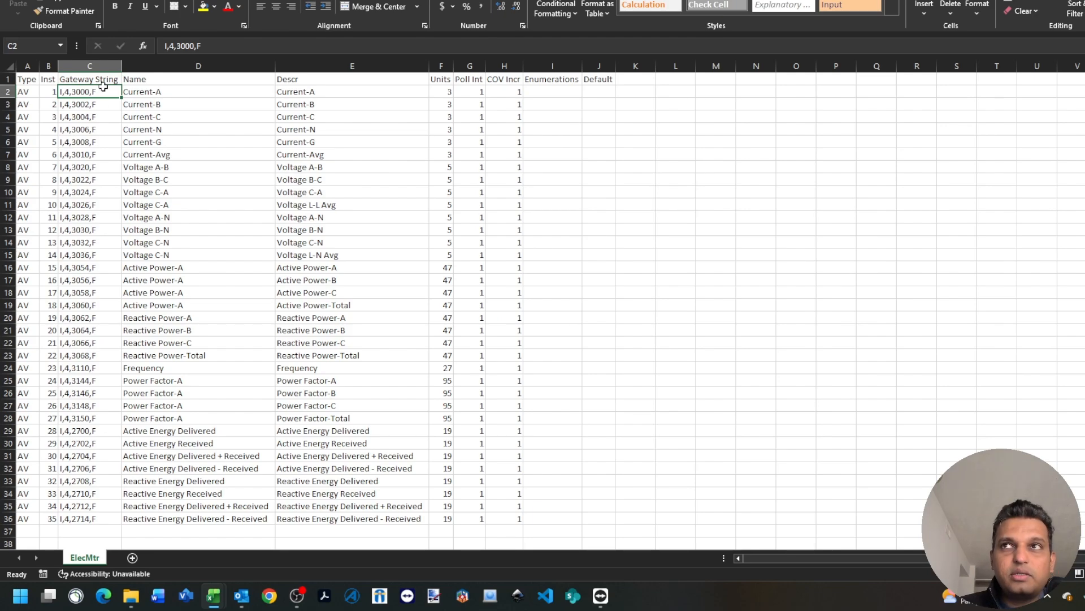
{"action": "left_click", "coordinate": [154, 93]}
{"action": "left_click", "coordinate": [182, 101]}
{"action": "key", "text": "Up"}
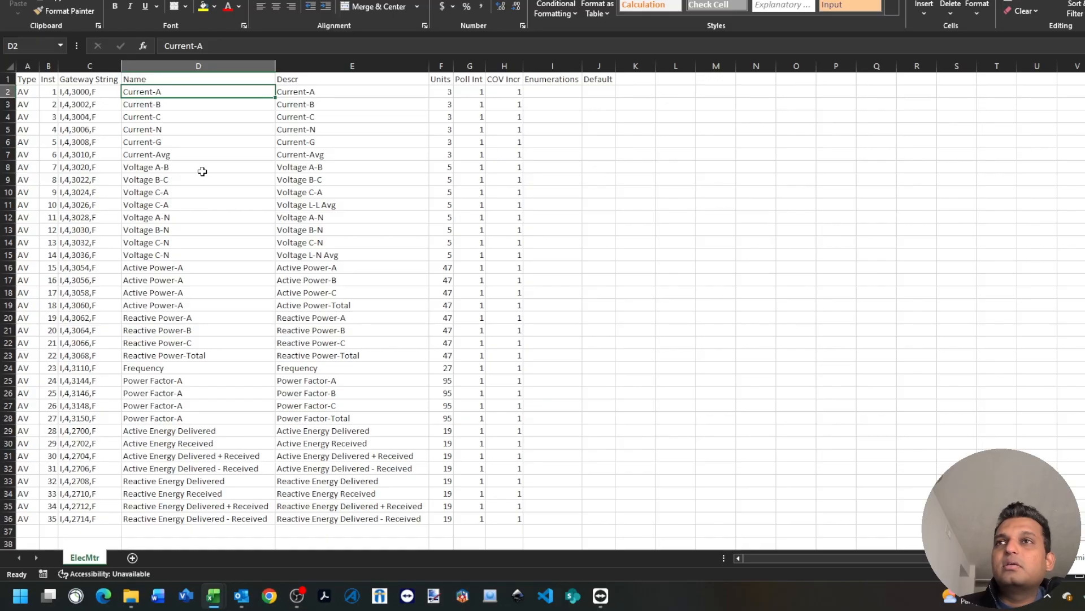
{"action": "left_click", "coordinate": [148, 104]}
{"action": "left_click", "coordinate": [152, 93]}
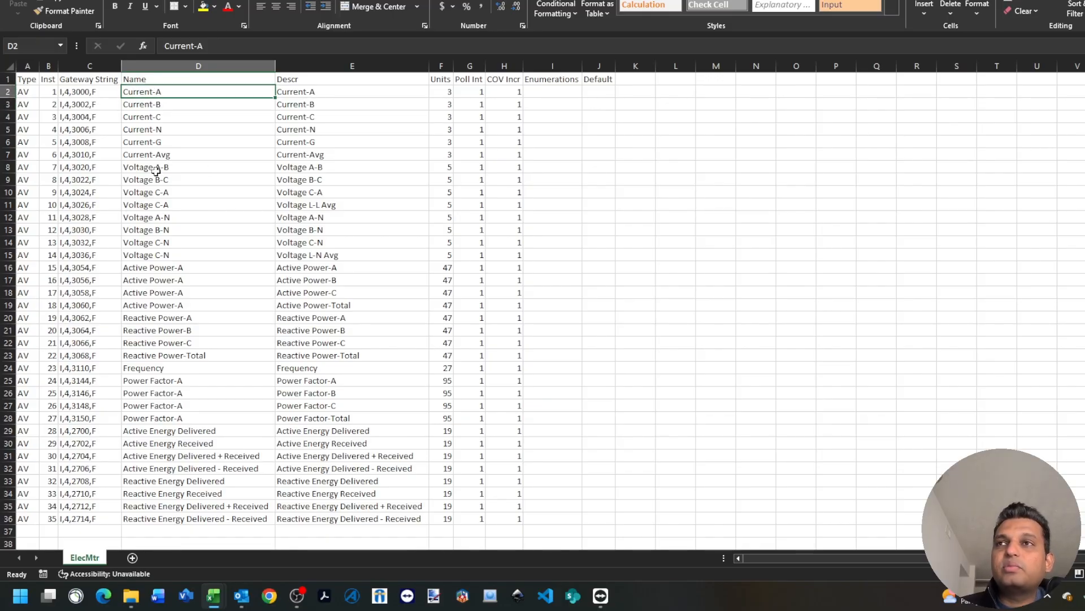
{"action": "left_click_drag", "start_coordinate": [164, 89], "coordinate": [169, 117]}
{"action": "left_click_drag", "start_coordinate": [88, 91], "coordinate": [120, 121]}
{"action": "left_click_drag", "start_coordinate": [167, 92], "coordinate": [170, 114]}
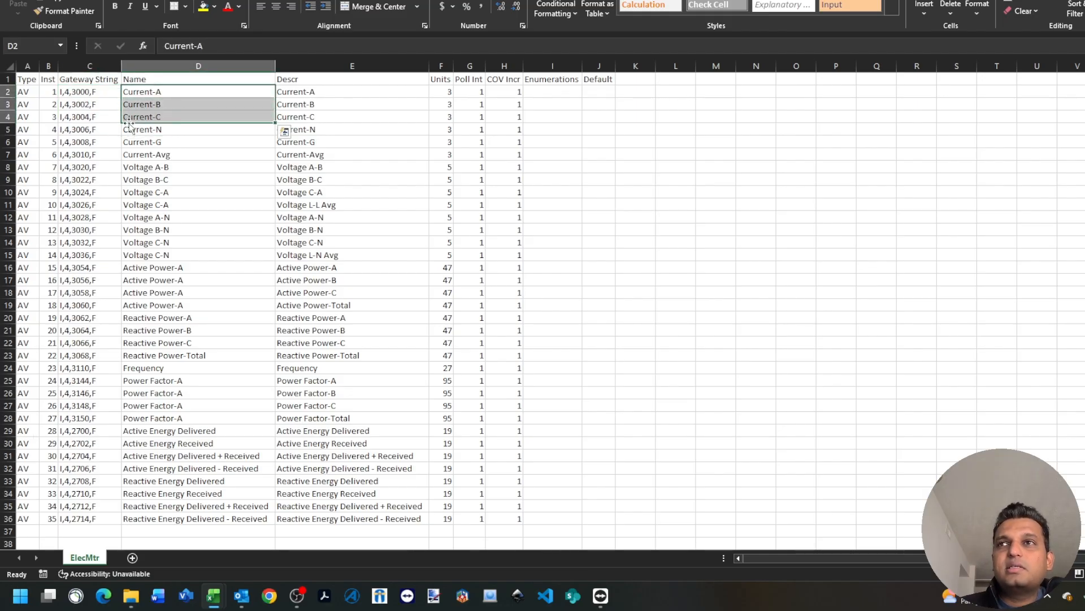
{"action": "left_click_drag", "start_coordinate": [89, 95], "coordinate": [101, 111]}
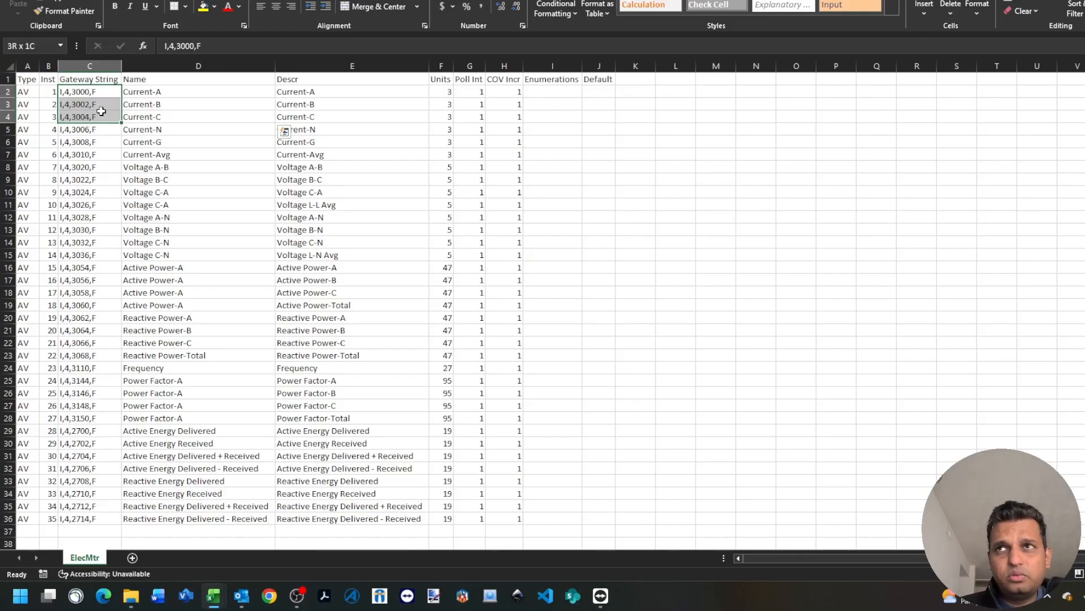
{"action": "double_click", "coordinate": [75, 91]}
{"action": "left_click_drag", "start_coordinate": [73, 91], "coordinate": [85, 91]}
{"action": "left_click", "coordinate": [249, 243]}
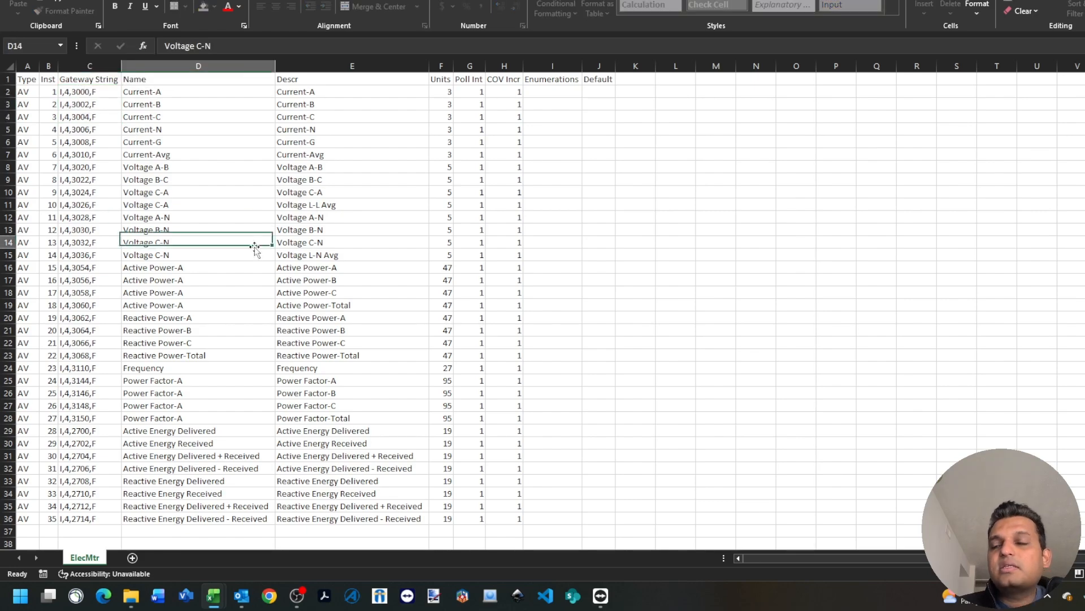
- Look through the open ElecMtr.csv, DevConfig.xlsx and ACM22000.XLSM workbooks, ending on DevConfig.csv
{"action": "left_click", "coordinate": [213, 599]}
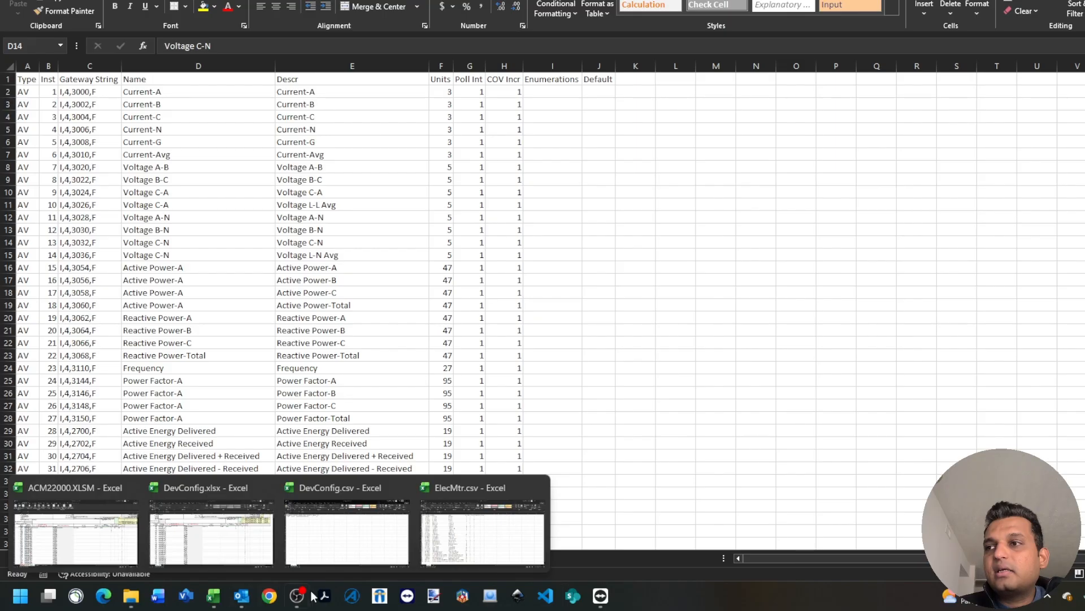
{"action": "left_click", "coordinate": [461, 537]}
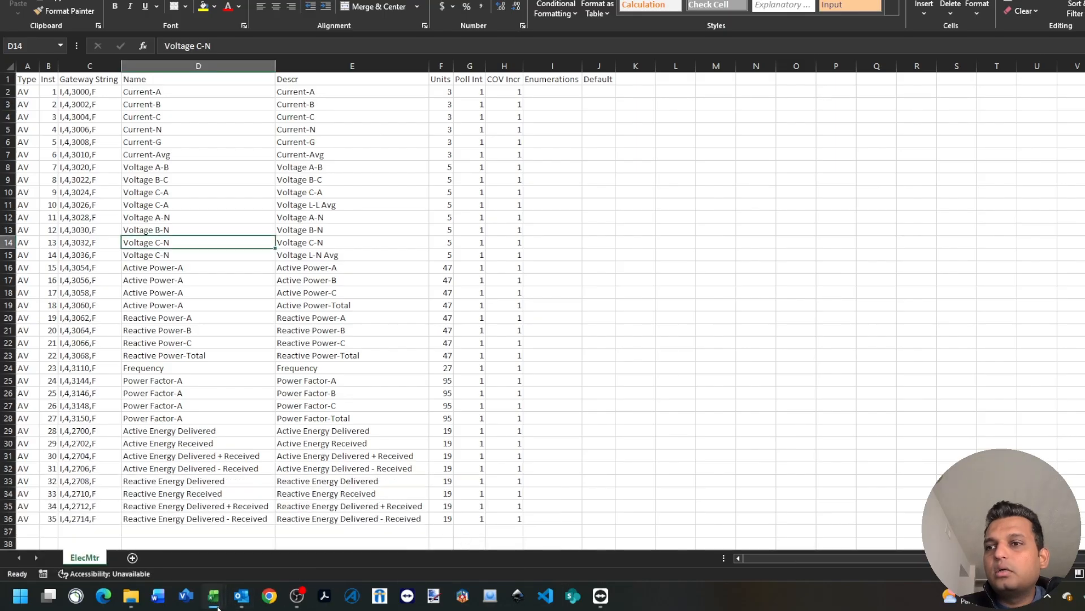
{"action": "mouse_move", "coordinate": [217, 606]}
{"action": "left_click", "coordinate": [351, 533]}
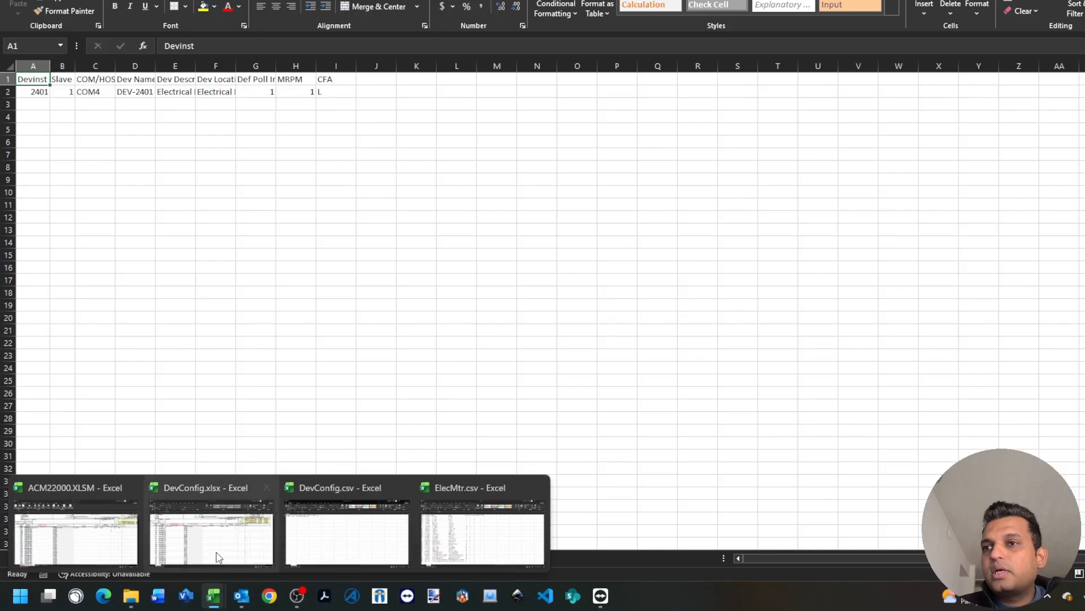
{"action": "left_click", "coordinate": [217, 565]}
{"action": "mouse_move", "coordinate": [213, 605]}
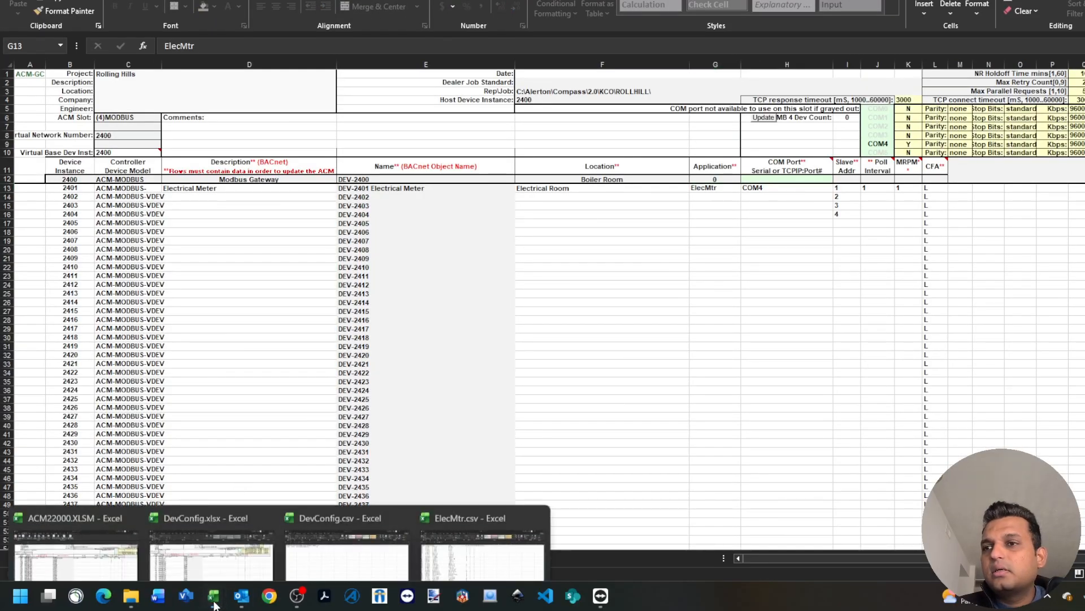
{"action": "left_click", "coordinate": [77, 551]}
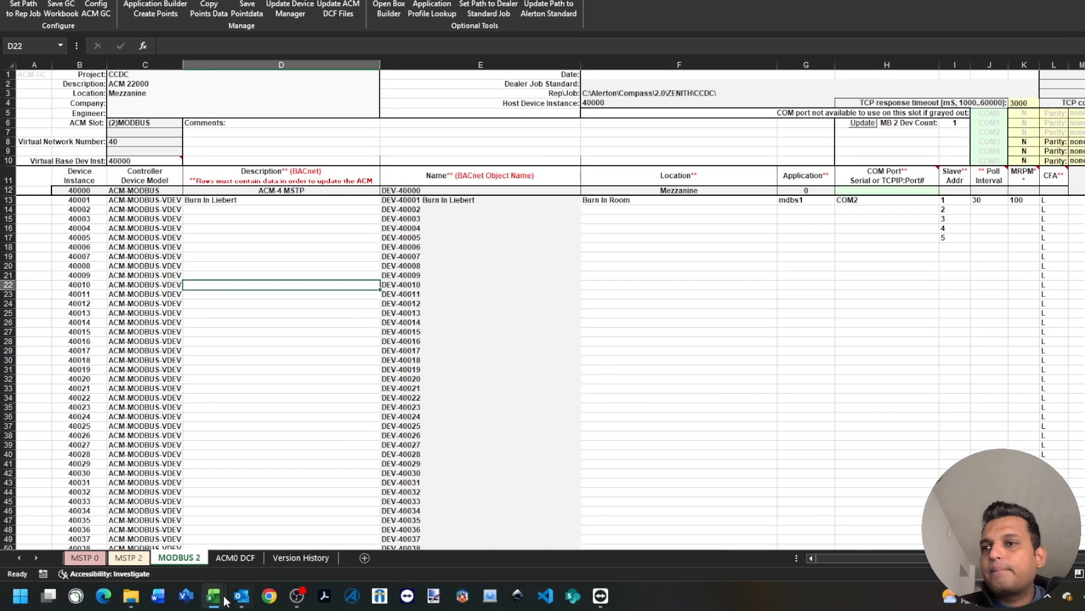
{"action": "left_click", "coordinate": [483, 525]}
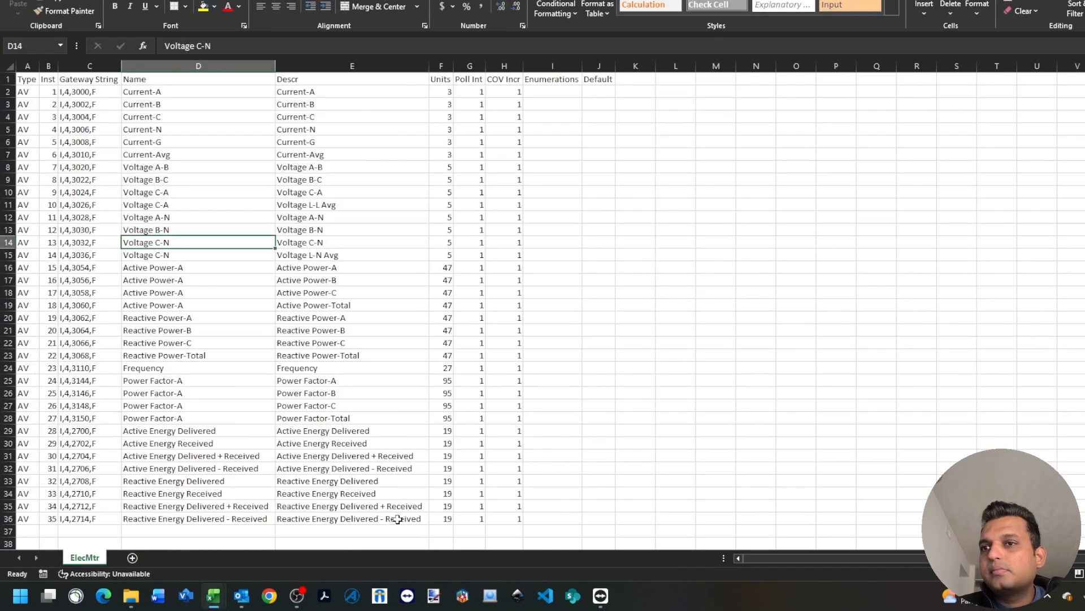
{"action": "left_click", "coordinate": [375, 518]}
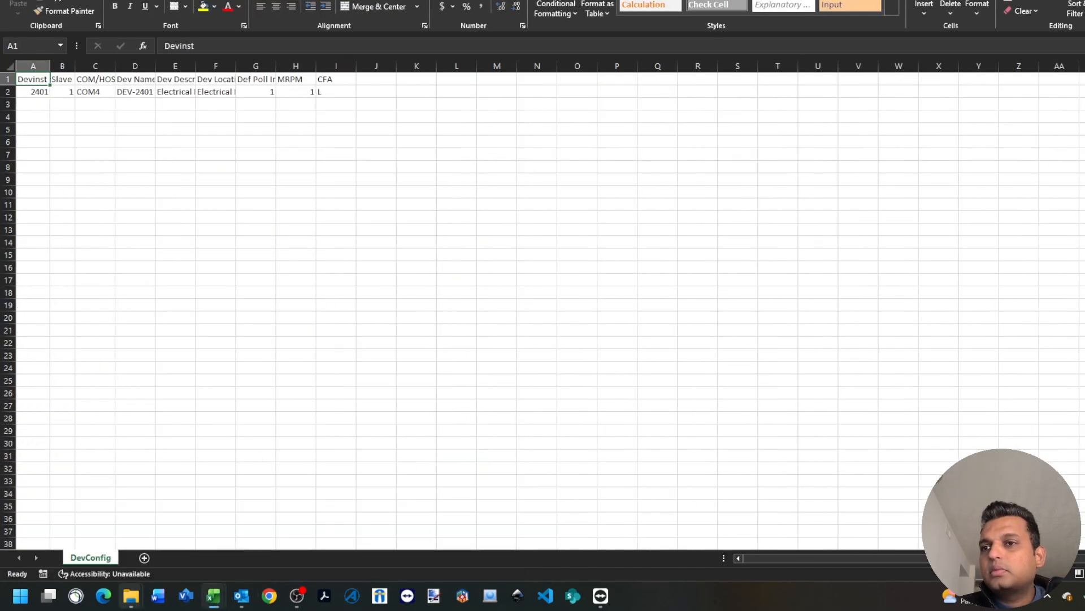
- Switch to the ModbusSlot folder in File Explorer and open ElecMtr.xlsm in Excel
{"action": "mouse_move", "coordinate": [130, 604]}
{"action": "left_click", "coordinate": [201, 534]}
{"action": "left_click", "coordinate": [94, 147]}
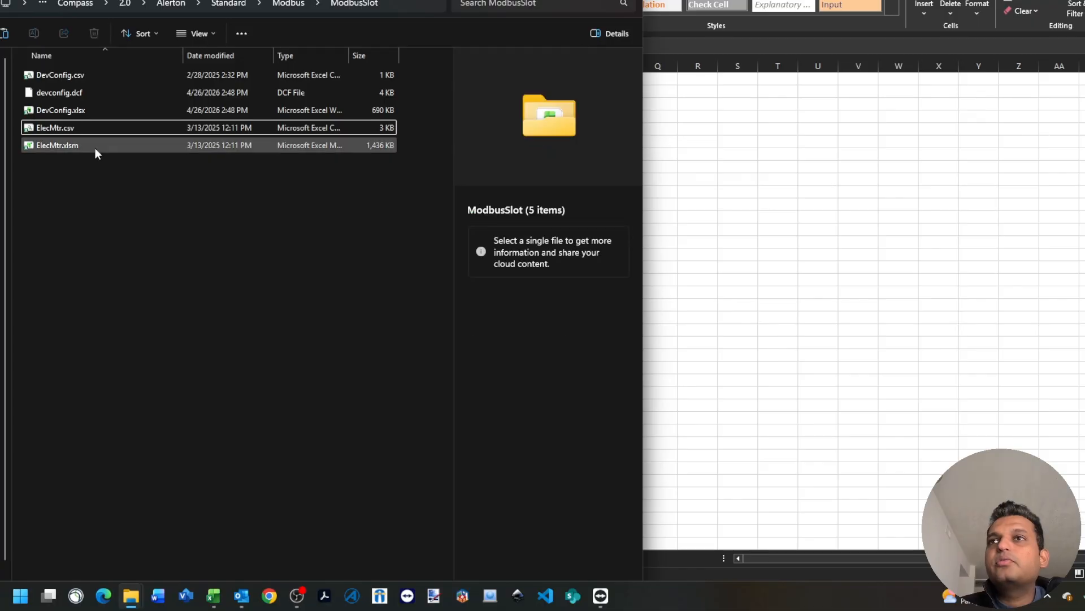
{"action": "key", "text": "Return"}
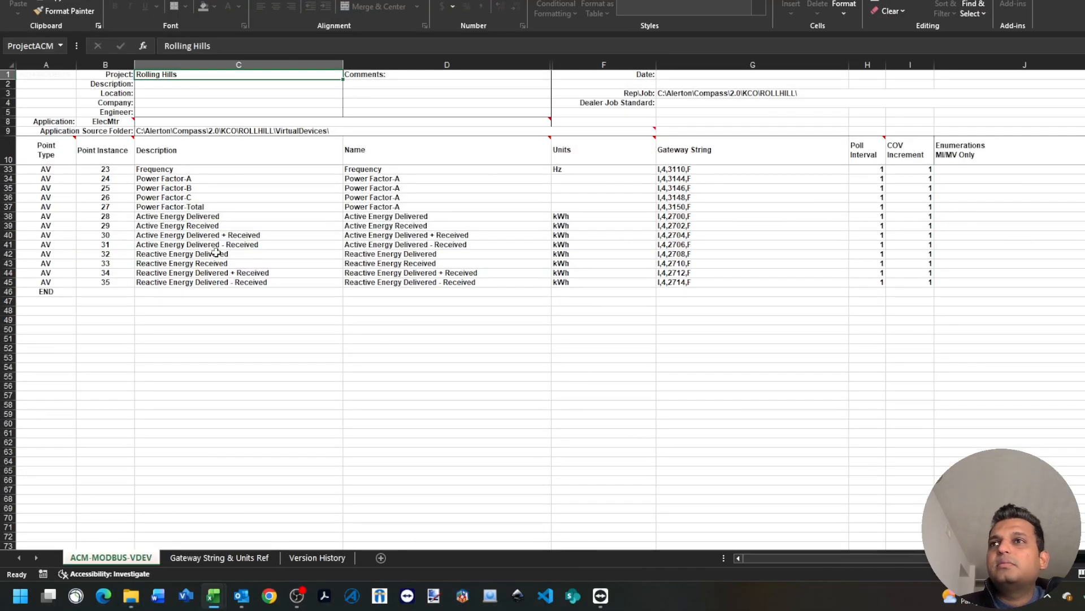
- Examine the gateway strings, point types, instances, descriptions and names of all points on the ACM-MODBUS-VDEV sheet
{"action": "left_click", "coordinate": [218, 206]}
{"action": "scroll", "coordinate": [236, 292], "scroll_direction": "up", "scroll_amount": 7}
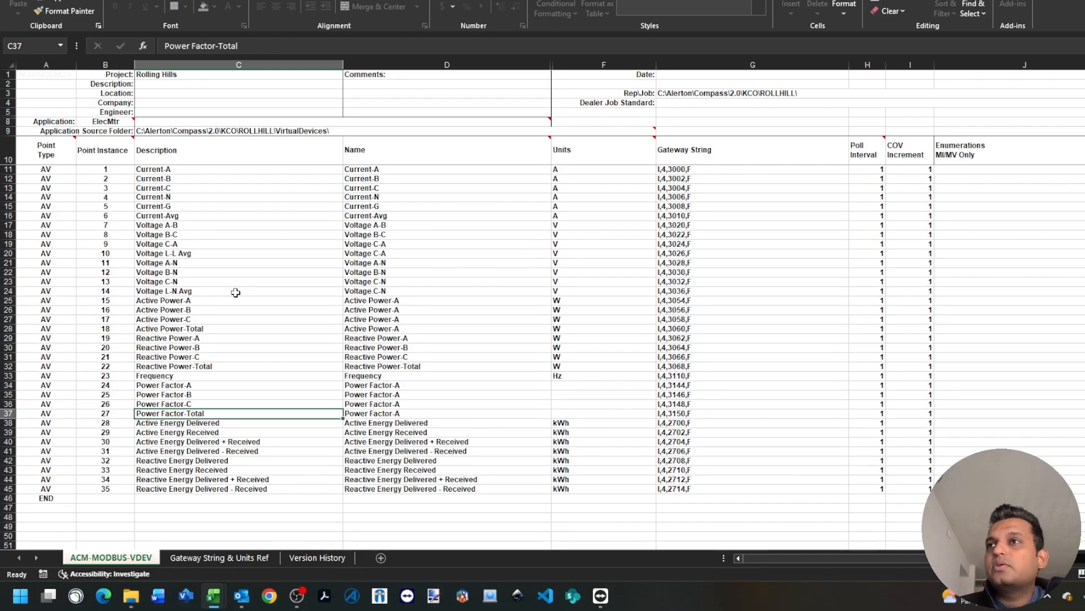
{"action": "left_click_drag", "start_coordinate": [675, 169], "coordinate": [740, 492]}
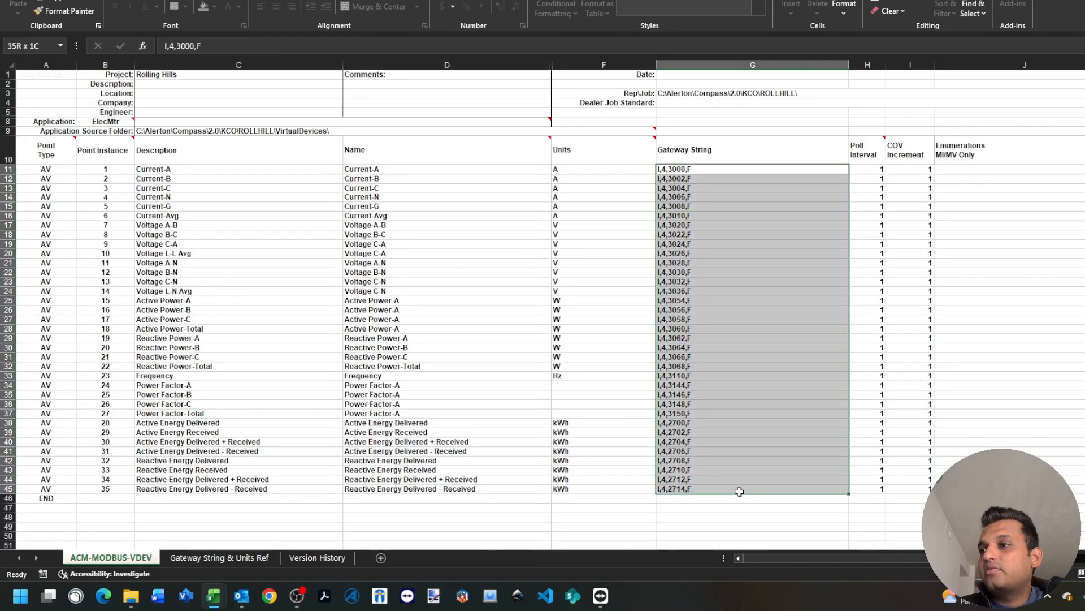
{"action": "left_click_drag", "start_coordinate": [65, 169], "coordinate": [498, 501]}
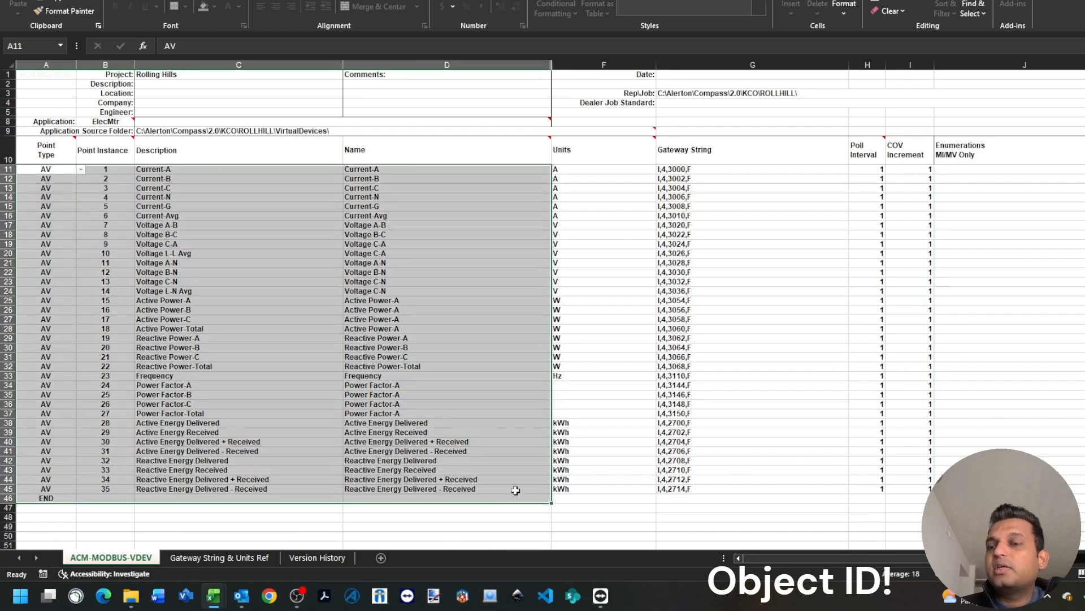
{"action": "left_click", "coordinate": [737, 274]}
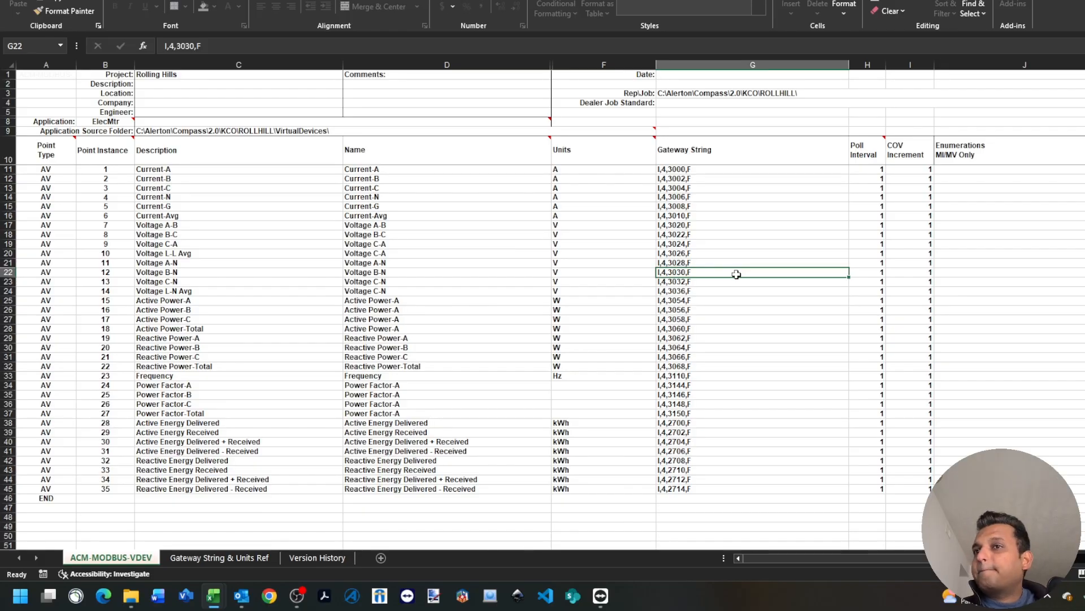
- Compare the Current-A point's gateway string with its name, and highlight the gateway strings of all points on the ACM-MODBUS-VDEV sheet
{"action": "left_click", "coordinate": [665, 173]}
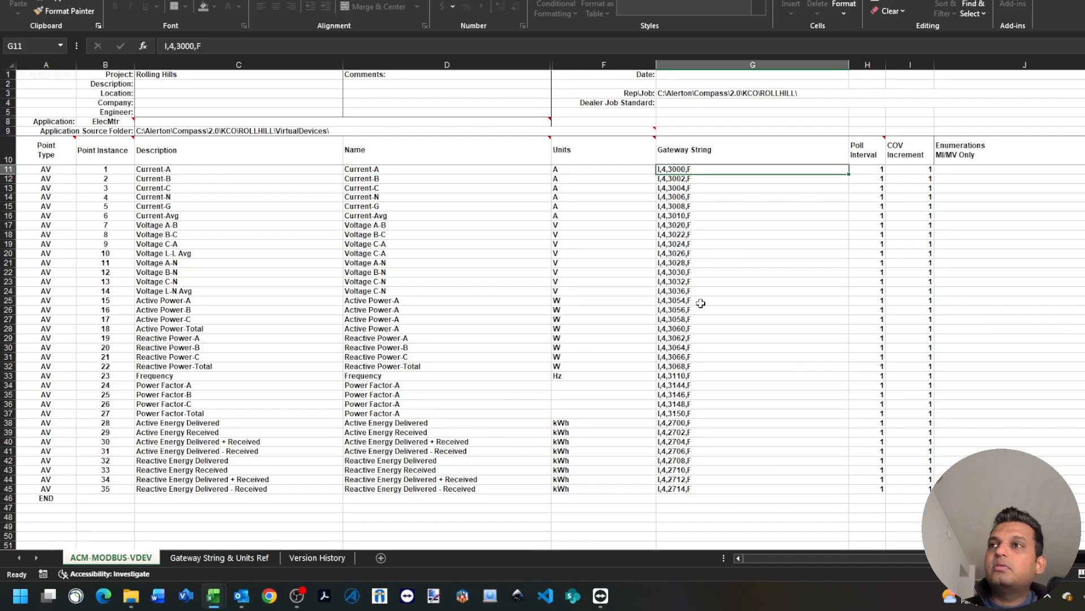
{"action": "left_click", "coordinate": [382, 169]}
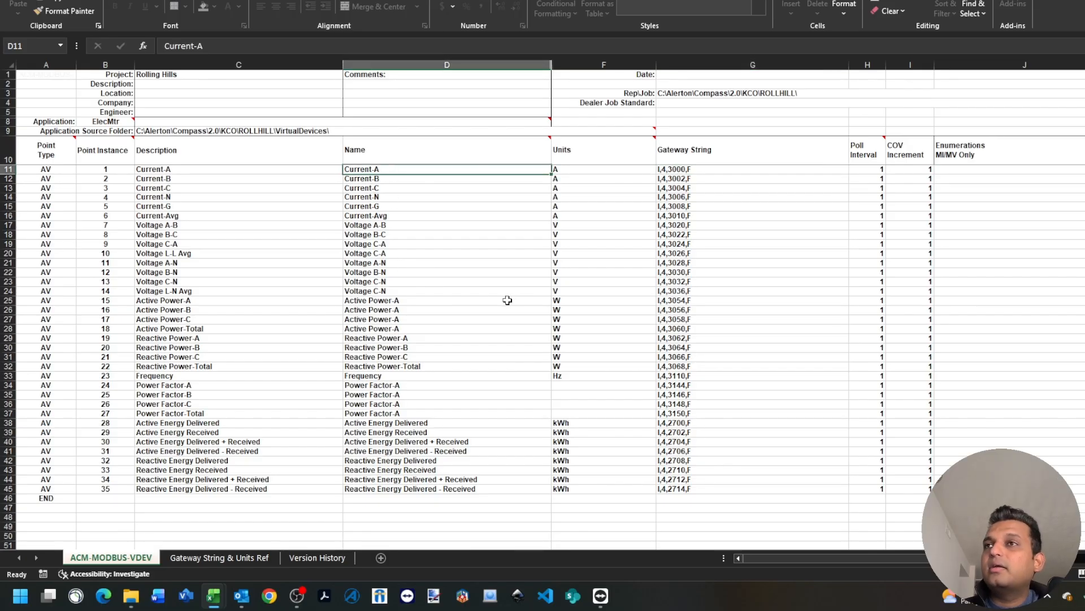
{"action": "left_click", "coordinate": [710, 171]}
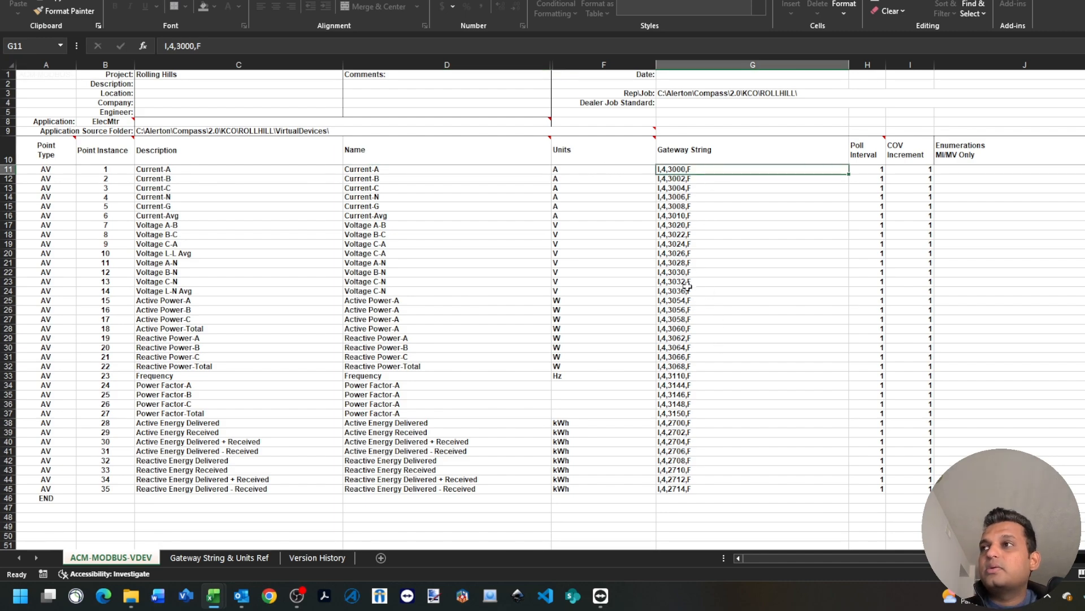
{"action": "left_click_drag", "start_coordinate": [722, 167], "coordinate": [722, 488]}
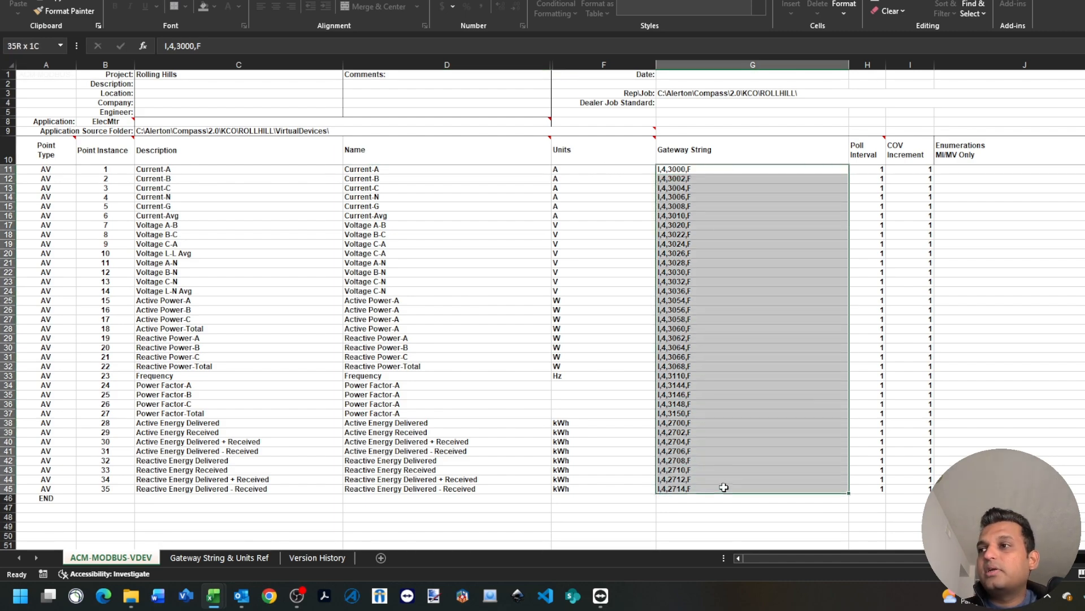
{"action": "left_click", "coordinate": [722, 313]}
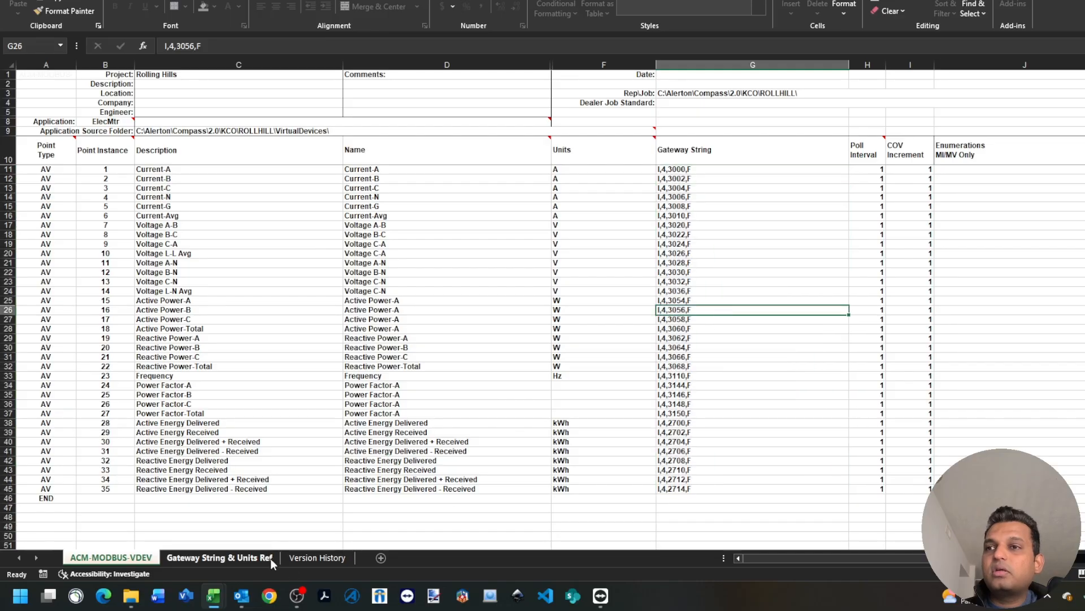
- Open the Gateway String & Units Ref sheet and examine the ACM-Modbus description string syntax, highlighting its three lines
{"action": "left_click", "coordinate": [240, 557]}
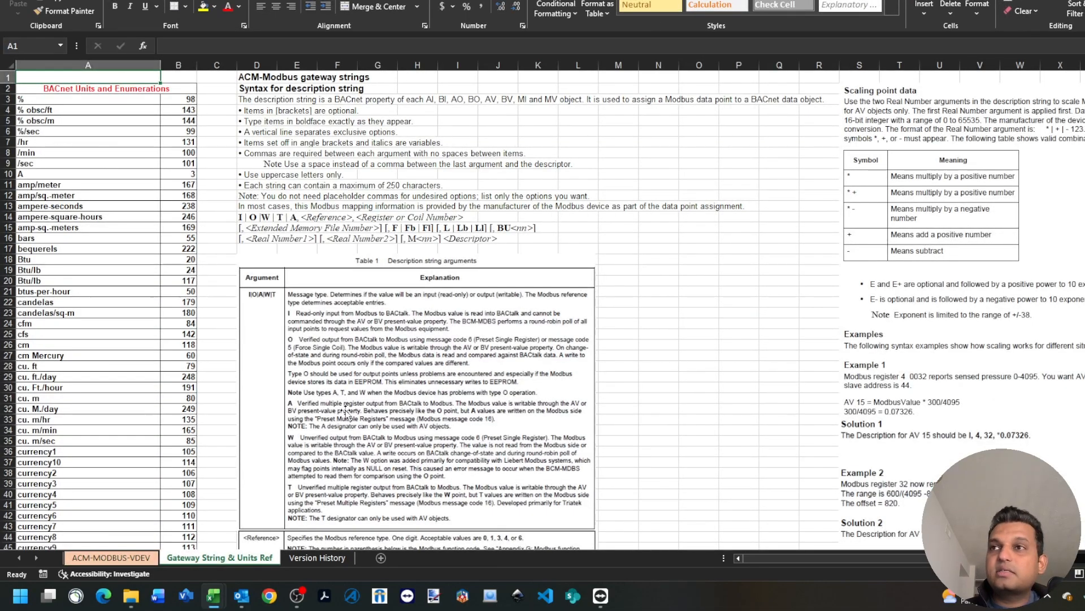
{"action": "left_click", "coordinate": [311, 230]}
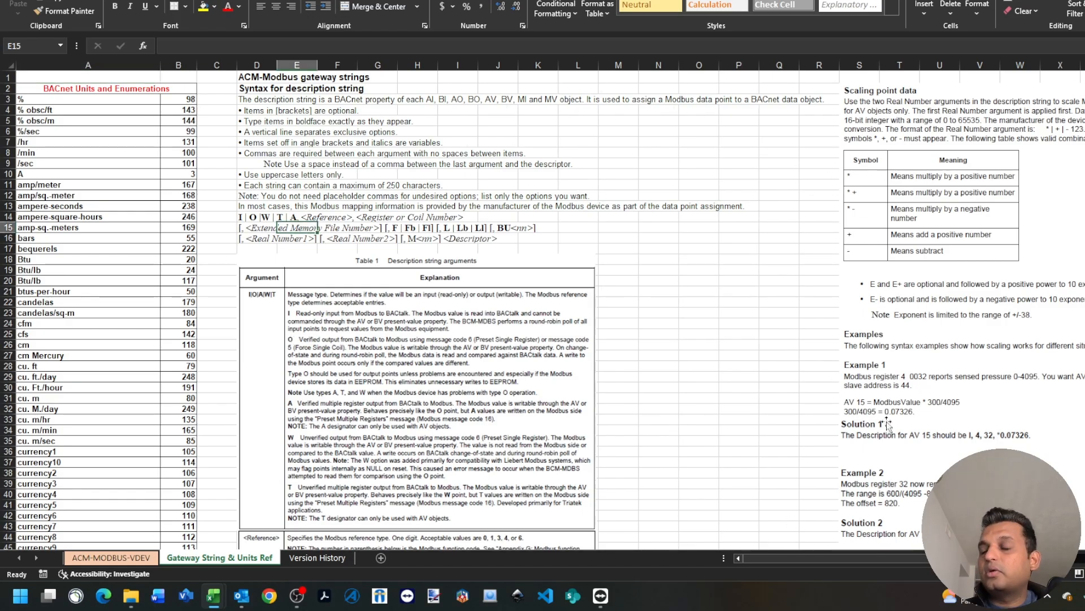
{"action": "left_click", "coordinate": [324, 220]}
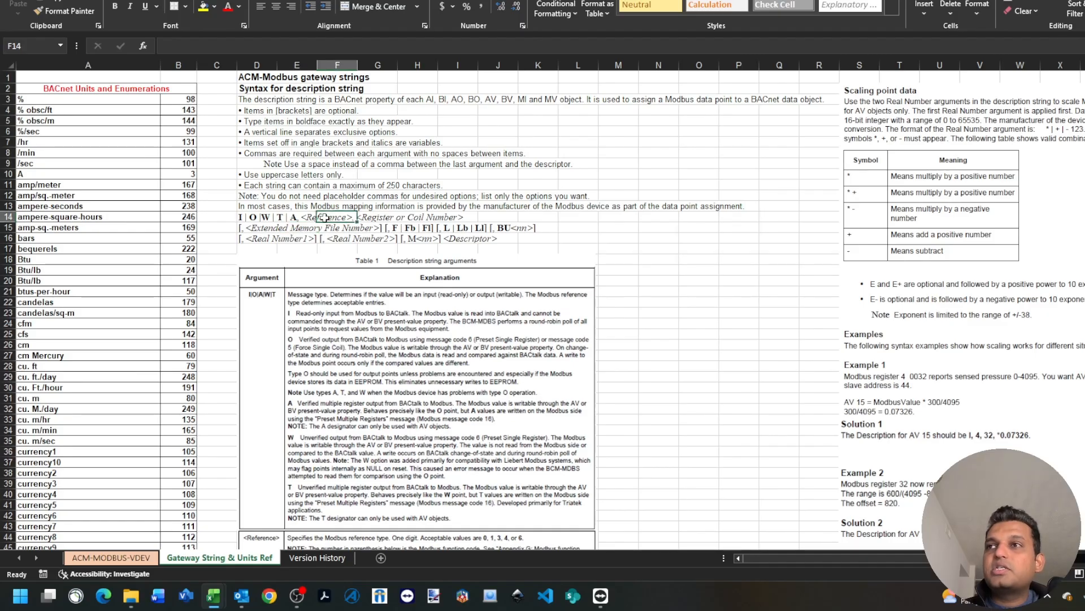
{"action": "left_click_drag", "start_coordinate": [241, 218], "coordinate": [486, 237]}
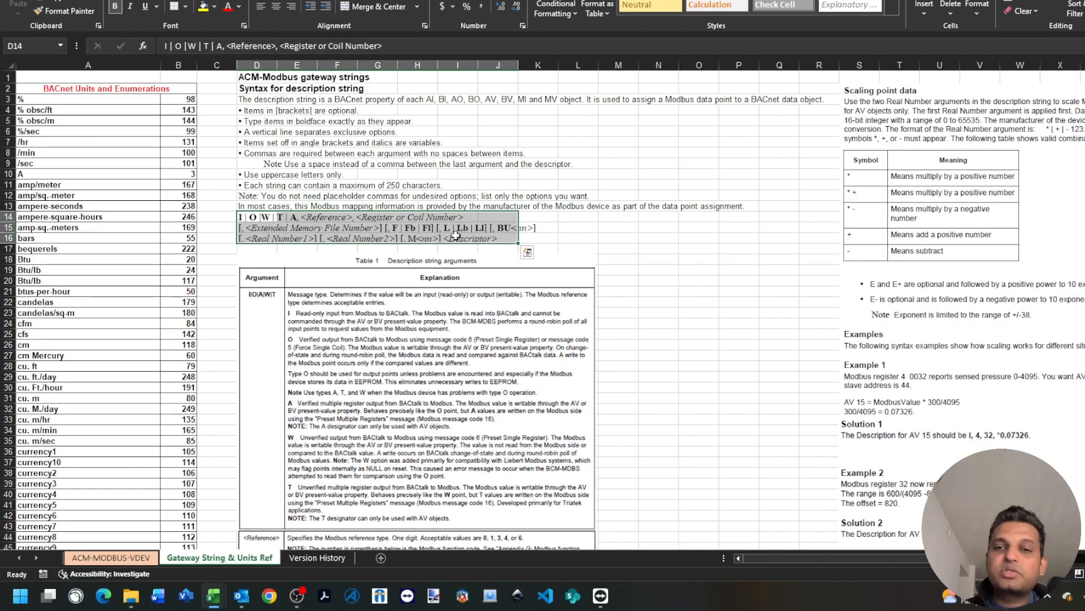
{"action": "left_click", "coordinate": [242, 218]}
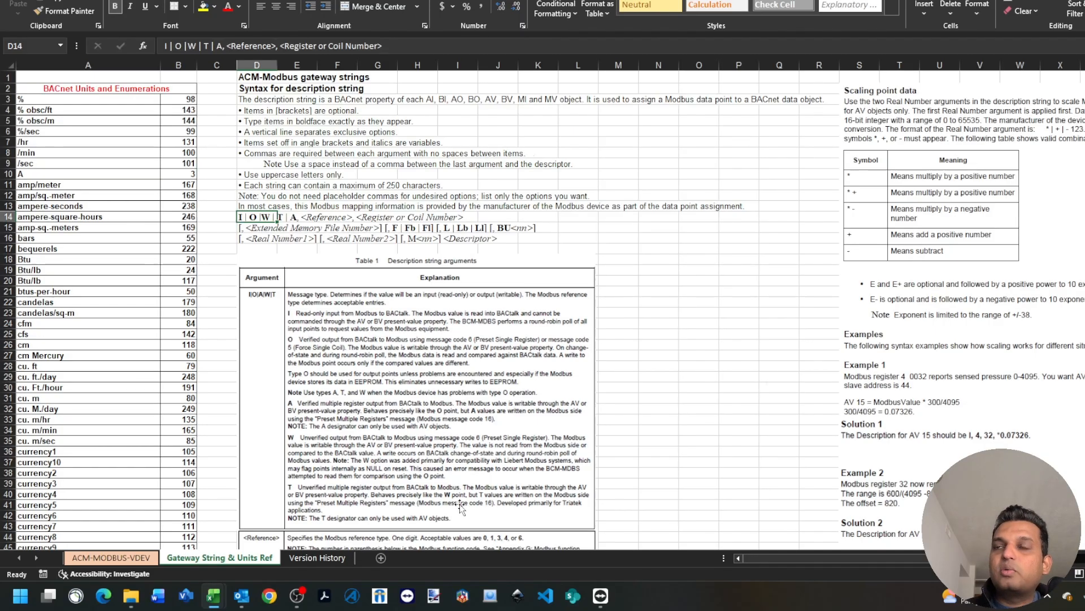
{"action": "left_click_drag", "start_coordinate": [256, 215], "coordinate": [501, 237]}
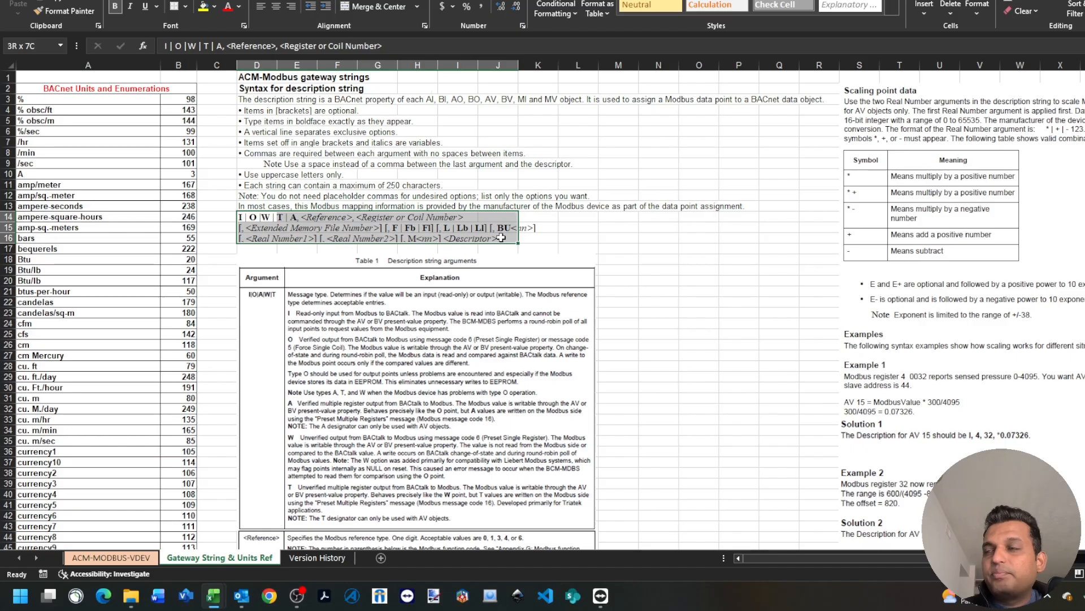
{"action": "left_click", "coordinate": [501, 238]}
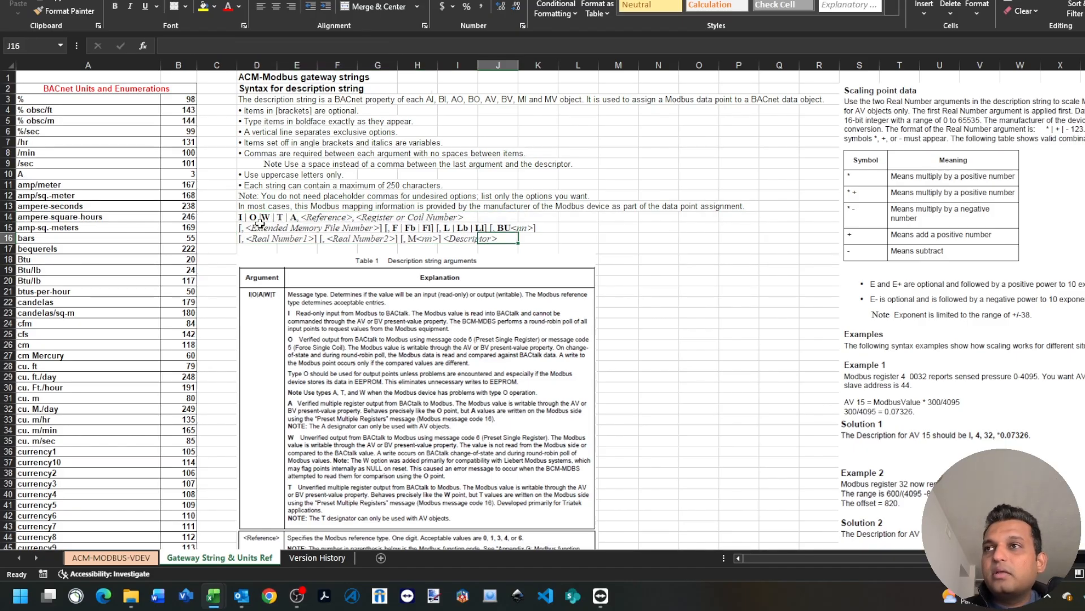
- Examine the message type and Reference arguments in the syntax line and read their explanations in Table 1
{"action": "left_click", "coordinate": [296, 218]}
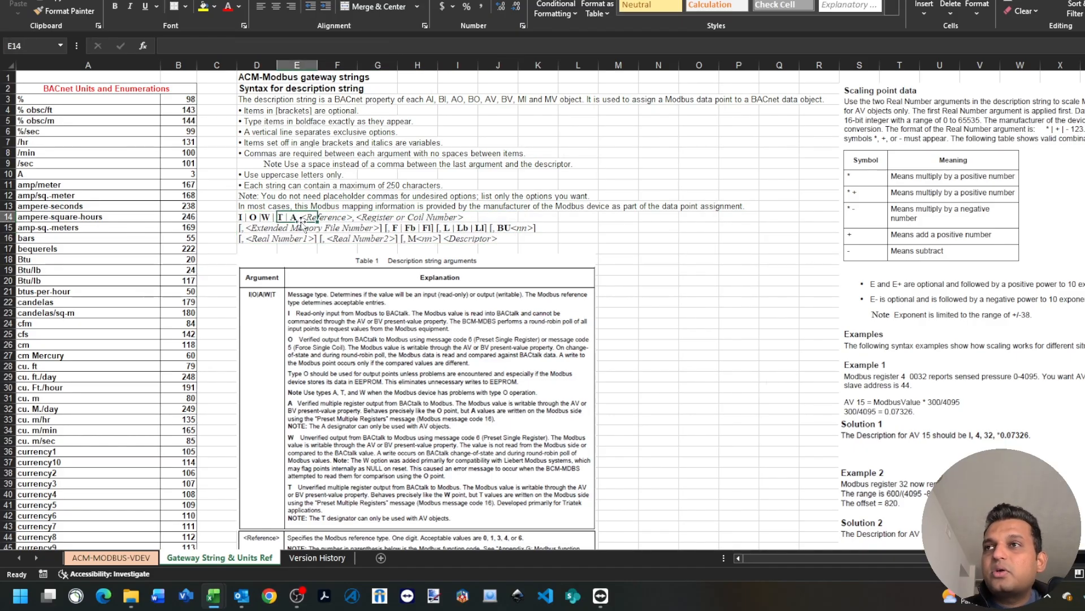
{"action": "left_click", "coordinate": [337, 218]}
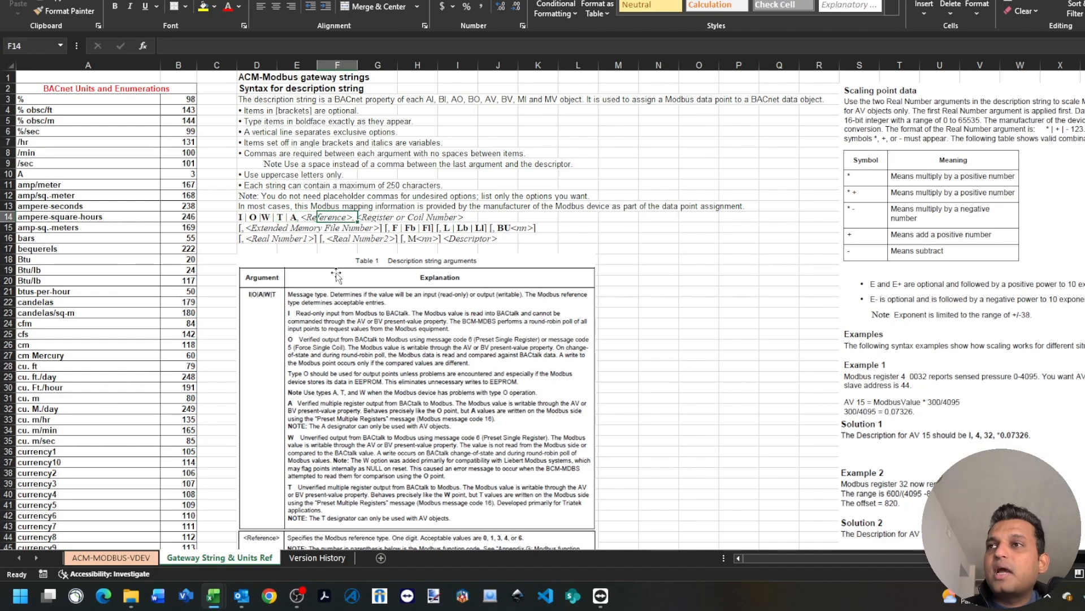
{"action": "left_click", "coordinate": [312, 218]}
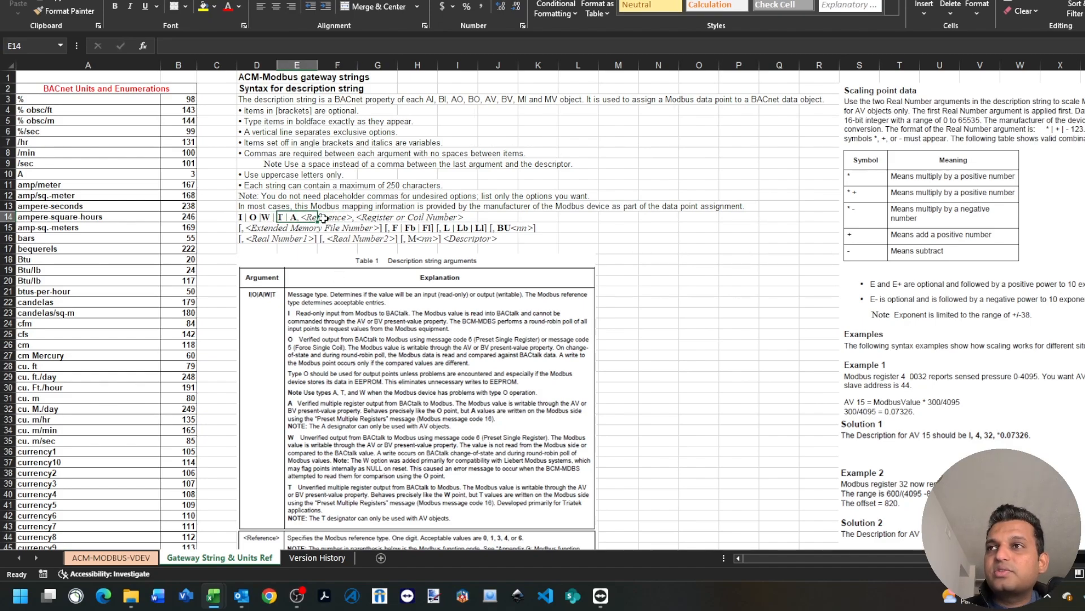
{"action": "left_click", "coordinate": [326, 219]}
{"action": "scroll", "coordinate": [309, 310], "scroll_direction": "down", "scroll_amount": 5}
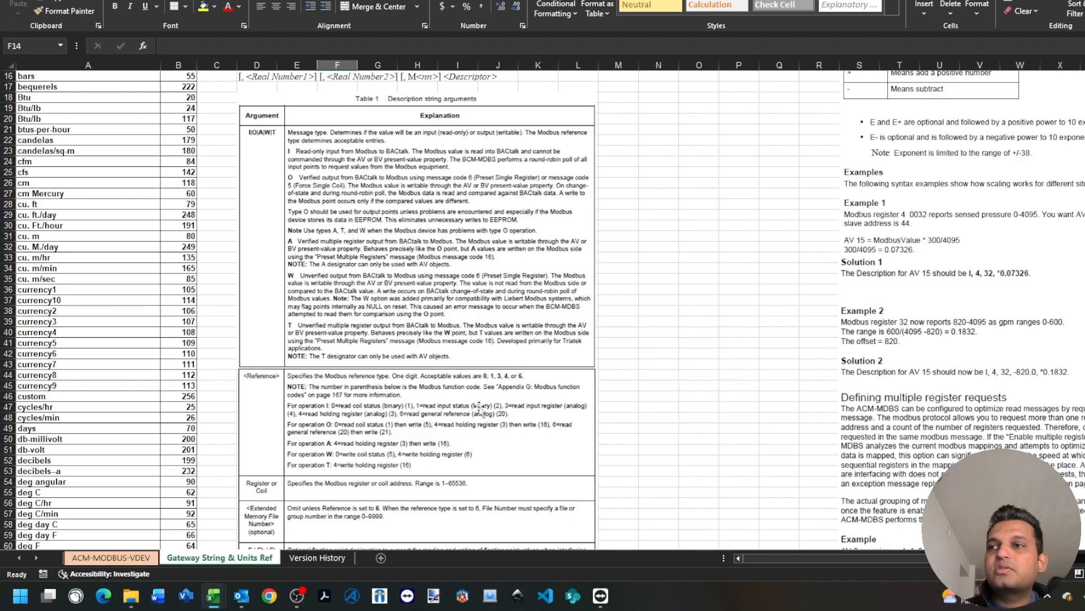
{"action": "scroll", "coordinate": [376, 443], "scroll_direction": "up", "scroll_amount": 5}
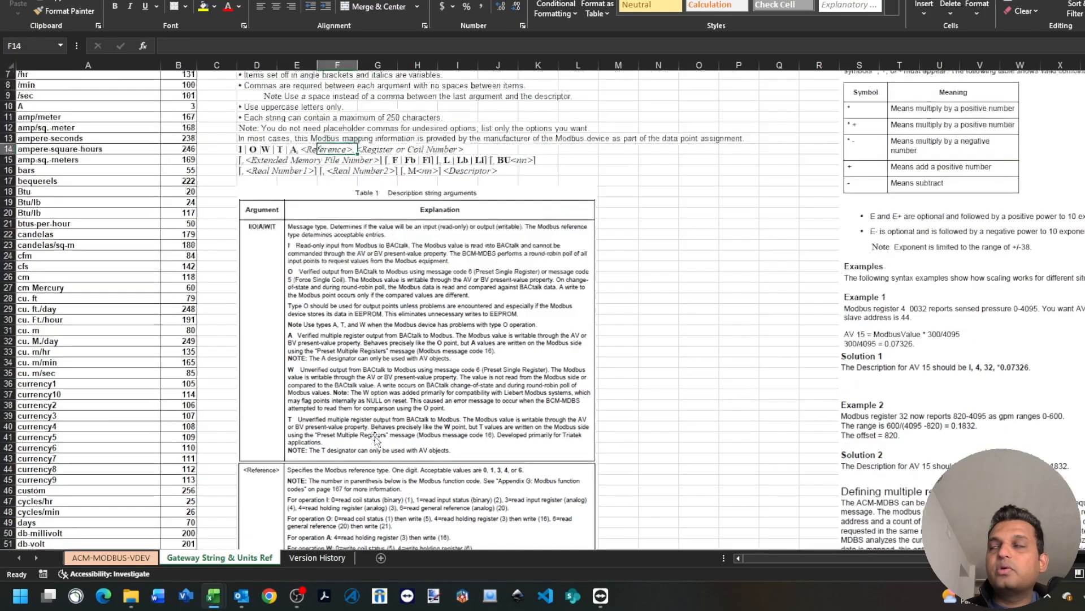
- Examine the Register or Coil Number and Extended Memory File Number arguments and read their explanations in Table 1
{"action": "left_click", "coordinate": [403, 209]}
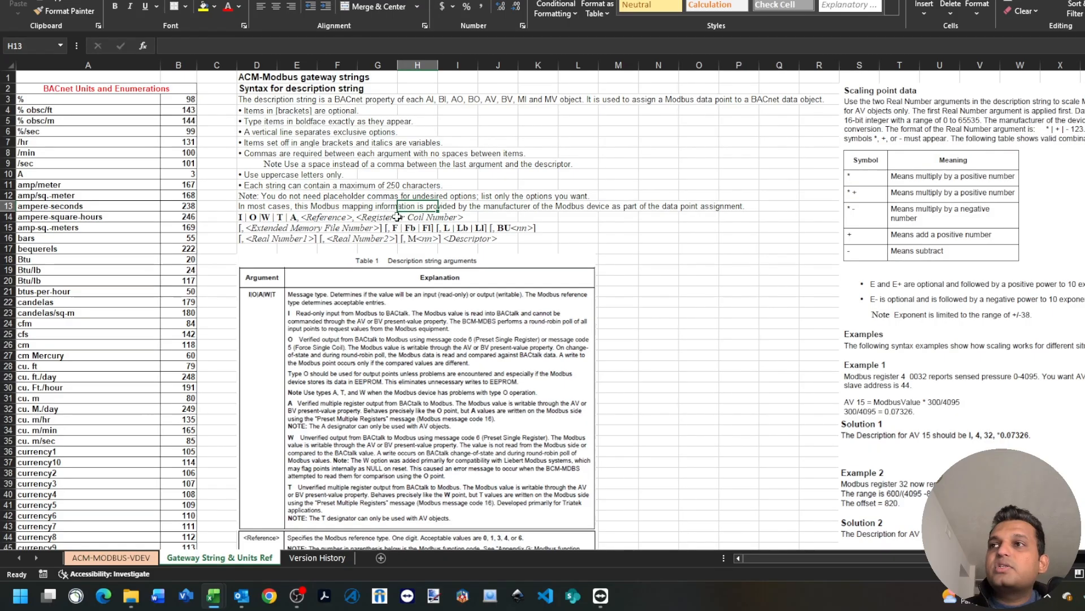
{"action": "left_click", "coordinate": [395, 219]}
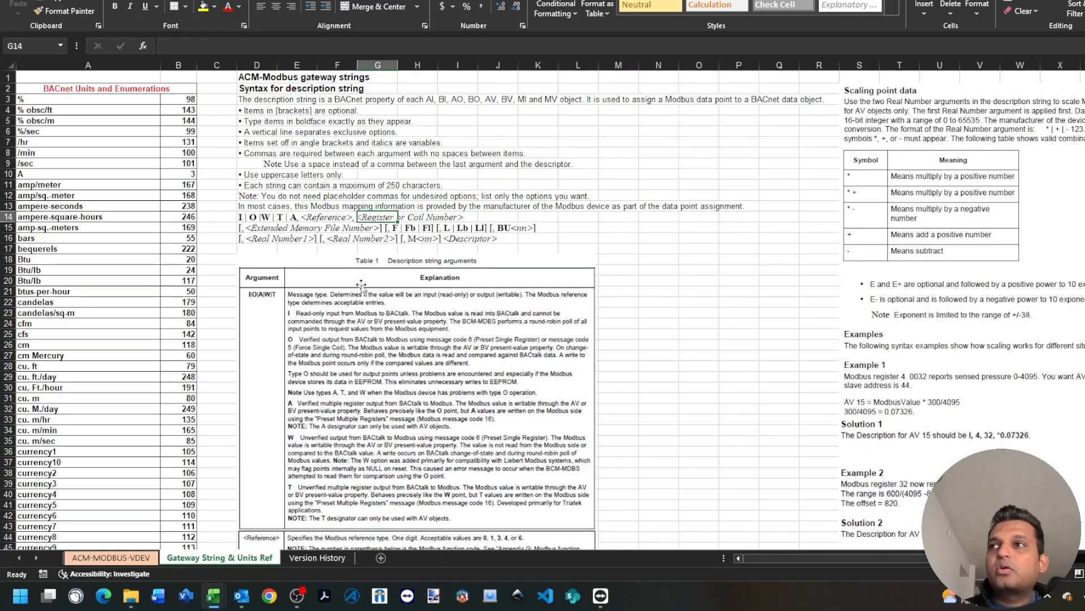
{"action": "scroll", "coordinate": [362, 285], "scroll_direction": "down", "scroll_amount": 5}
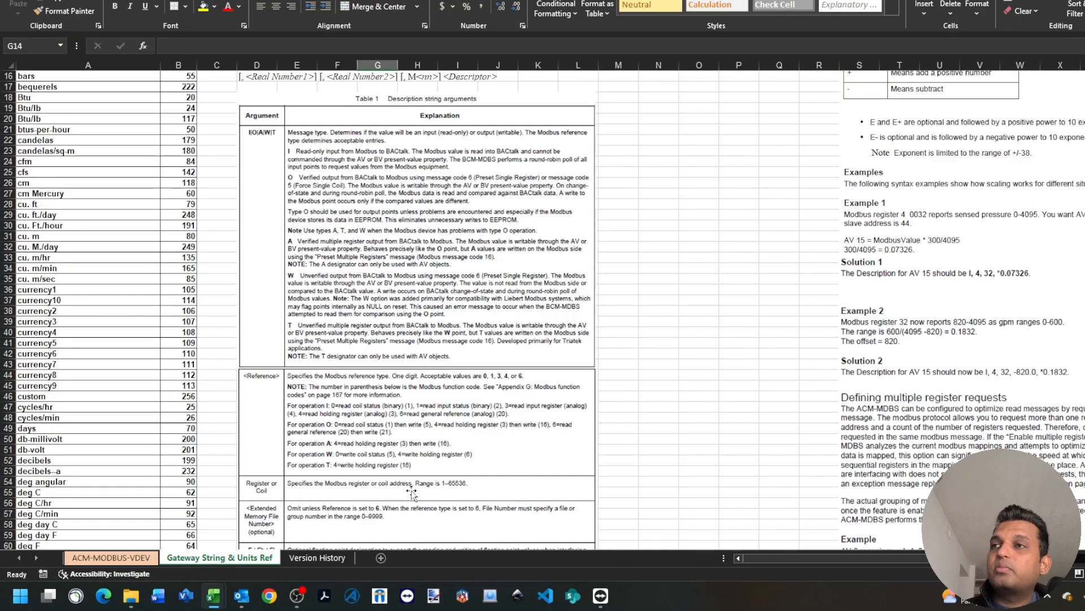
{"action": "scroll", "coordinate": [412, 493], "scroll_direction": "up", "scroll_amount": 5}
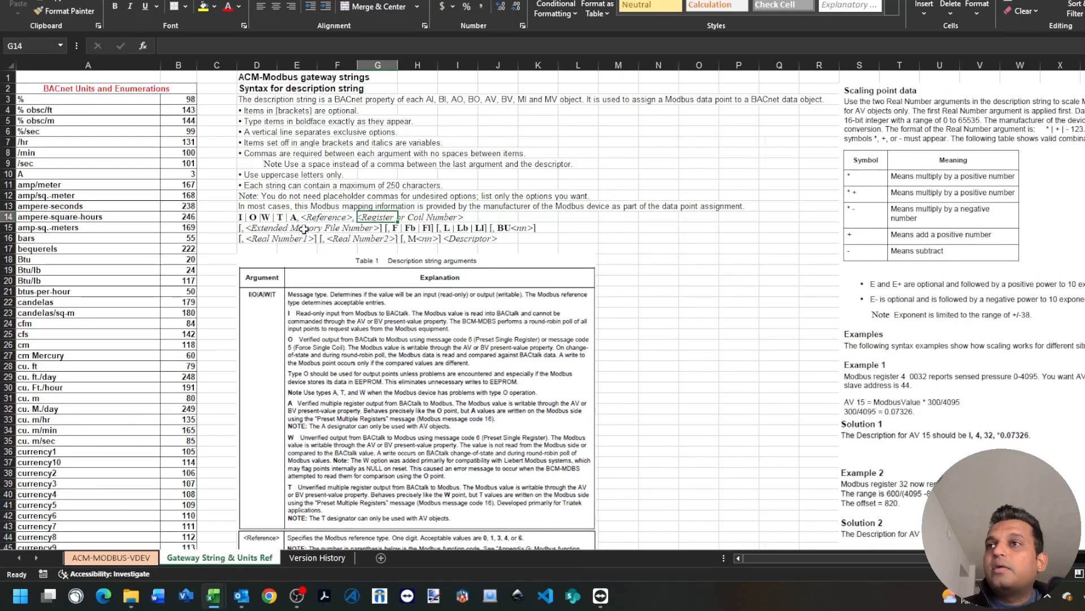
{"action": "left_click", "coordinate": [302, 231]}
{"action": "left_click", "coordinate": [370, 230]}
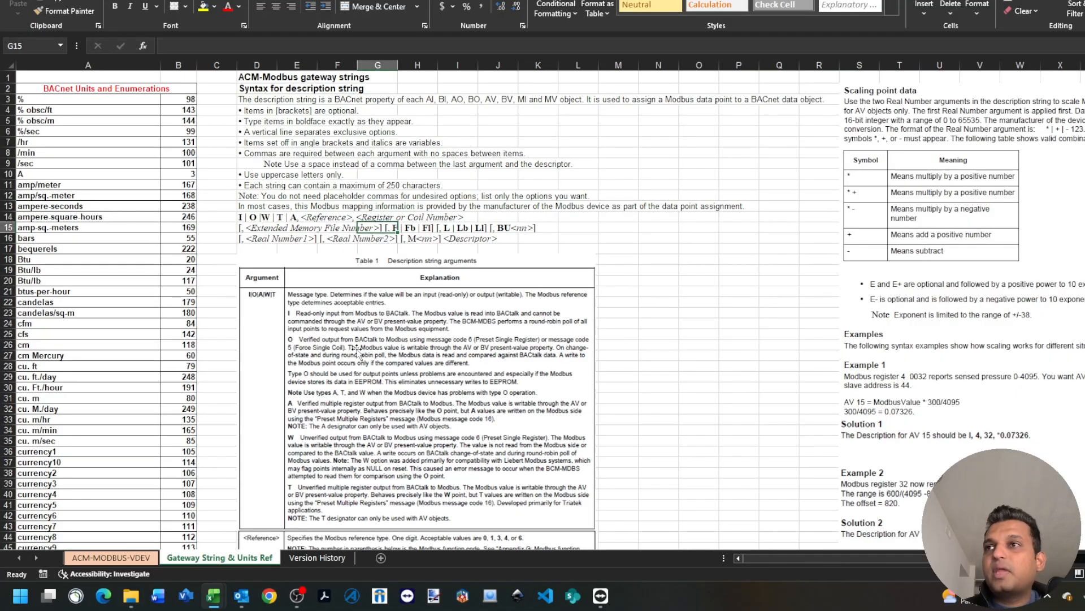
{"action": "scroll", "coordinate": [357, 349], "scroll_direction": "down", "scroll_amount": 5}
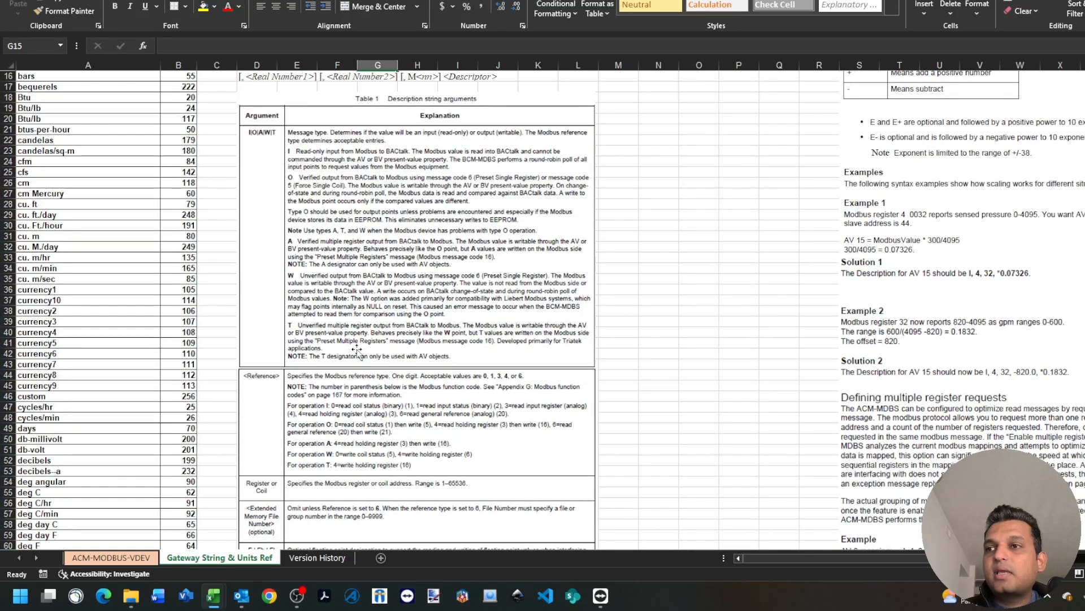
{"action": "scroll", "coordinate": [357, 349], "scroll_direction": "up", "scroll_amount": 5}
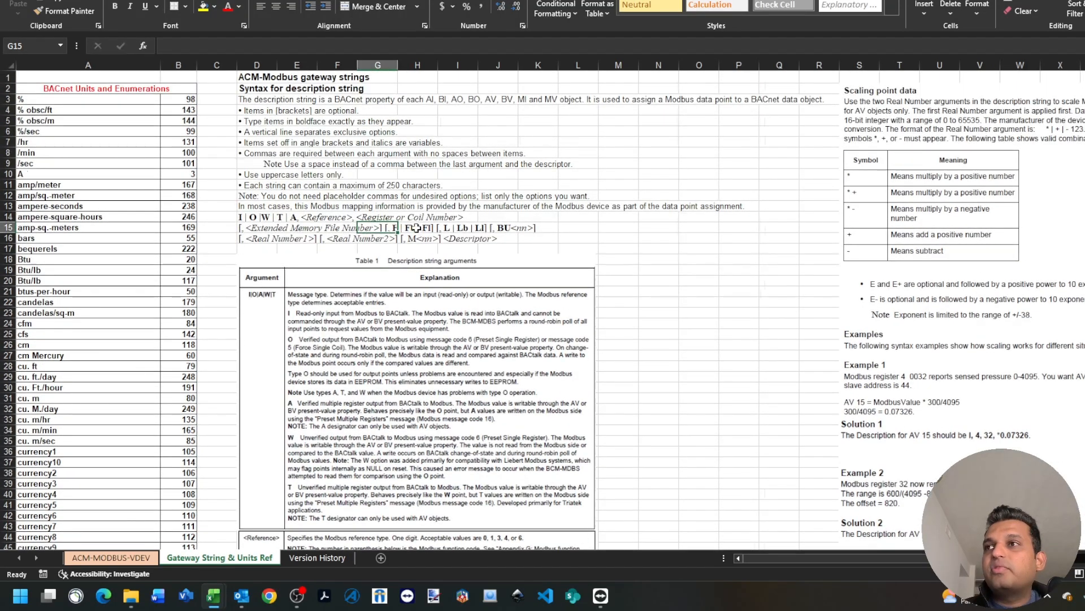
- Examine the F | Fb | Fl argument and read the explanation of its floating-point designation in Table 1
{"action": "left_click", "coordinate": [417, 228]}
{"action": "scroll", "coordinate": [380, 312], "scroll_direction": "down", "scroll_amount": 10}
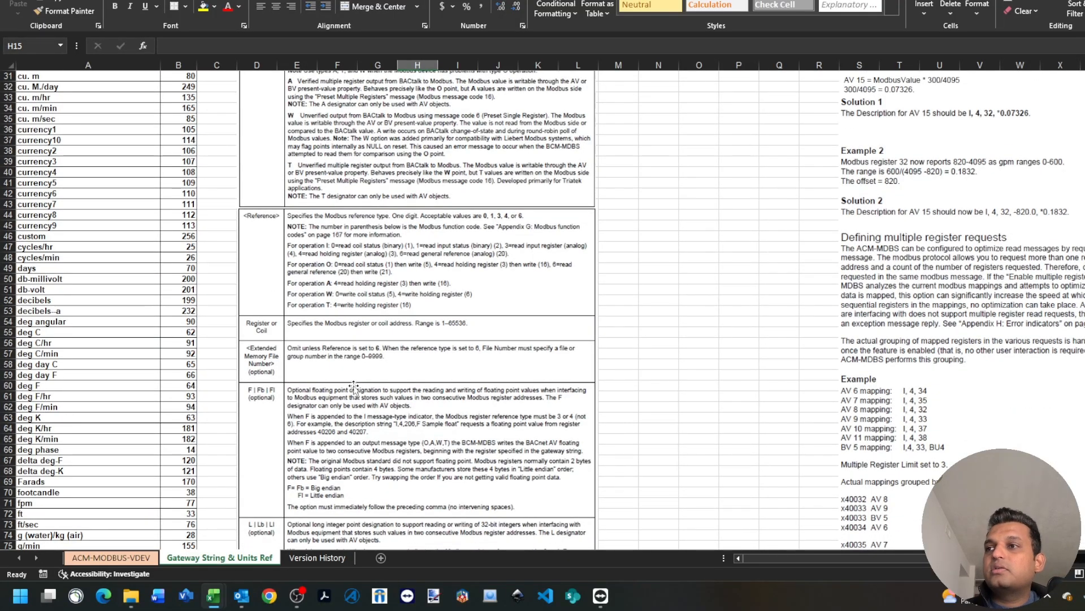
{"action": "scroll", "coordinate": [365, 412], "scroll_direction": "up", "scroll_amount": 10}
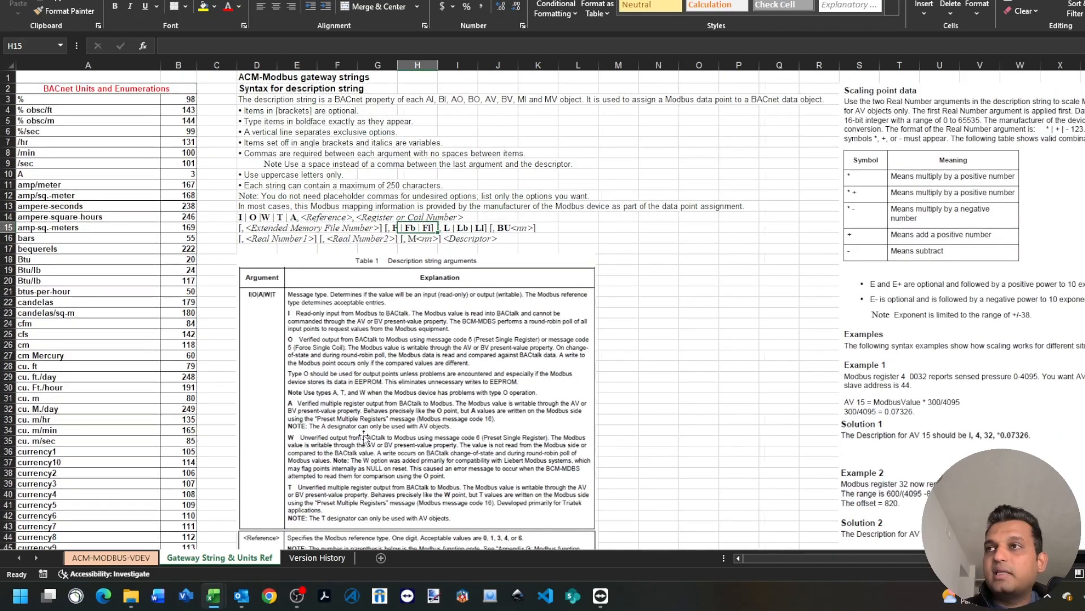
{"action": "scroll", "coordinate": [364, 440], "scroll_direction": "down", "scroll_amount": 5}
{"action": "scroll", "coordinate": [365, 440], "scroll_direction": "down", "scroll_amount": 5}
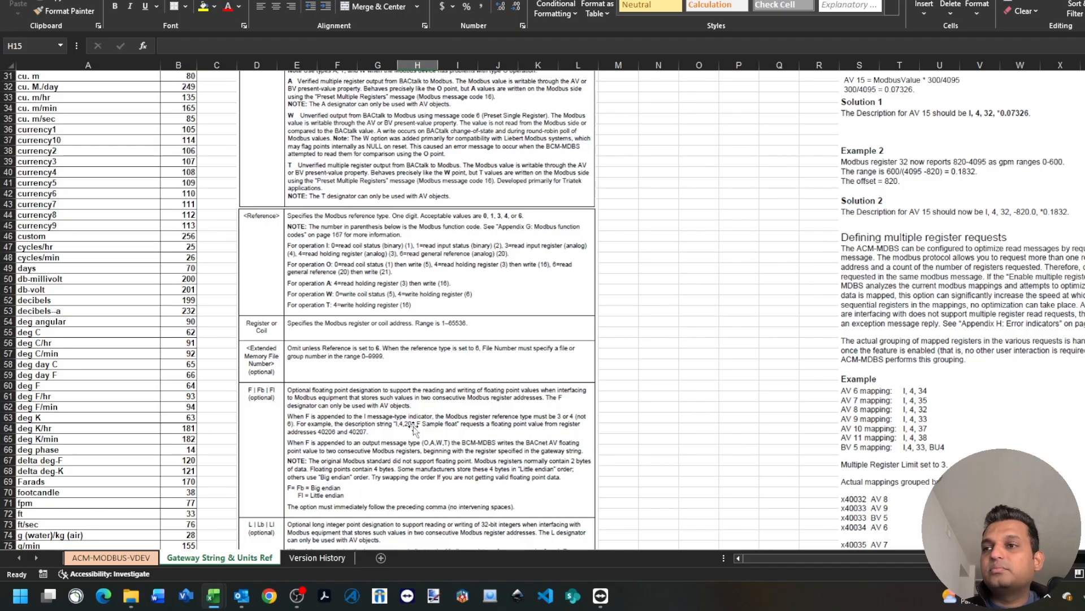
{"action": "scroll", "coordinate": [414, 430], "scroll_direction": "up", "scroll_amount": 10}
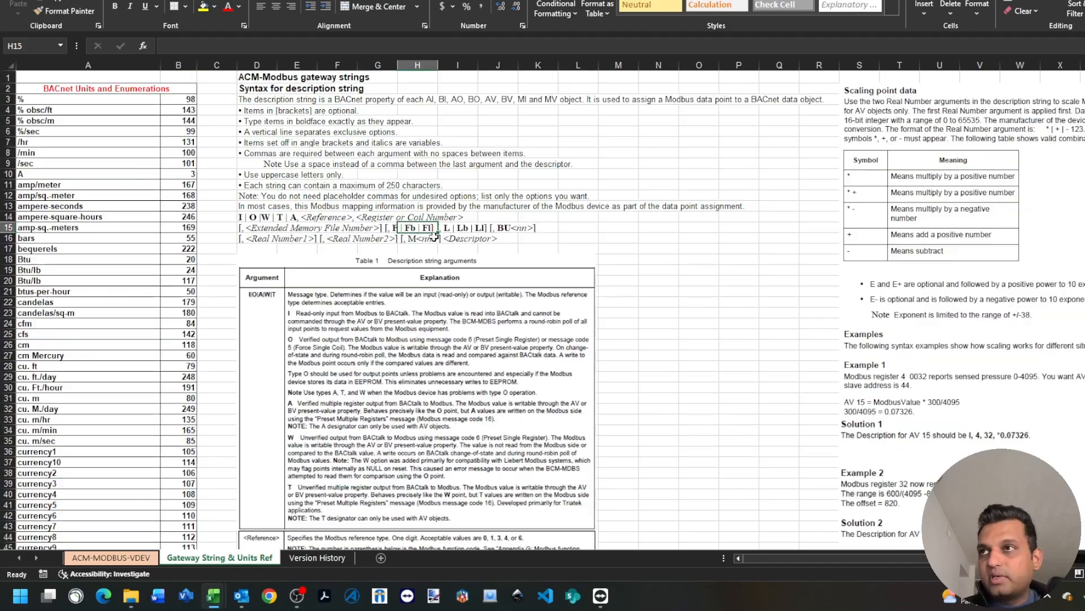
- Review the complete description string syntax again, highlighting all three lines and the Reference and Register arguments
{"action": "left_click", "coordinate": [246, 217]}
{"action": "left_click_drag", "start_coordinate": [246, 216], "coordinate": [489, 238]}
{"action": "left_click", "coordinate": [271, 224]}
{"action": "left_click_drag", "start_coordinate": [239, 218], "coordinate": [508, 240]}
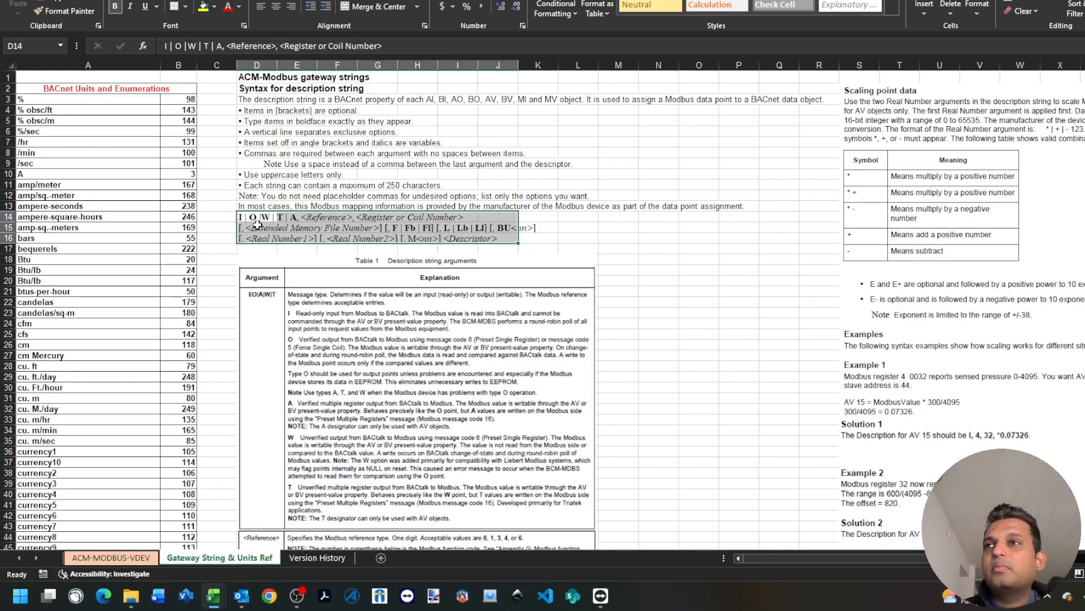
{"action": "left_click", "coordinate": [337, 217]}
{"action": "left_click", "coordinate": [368, 218]}
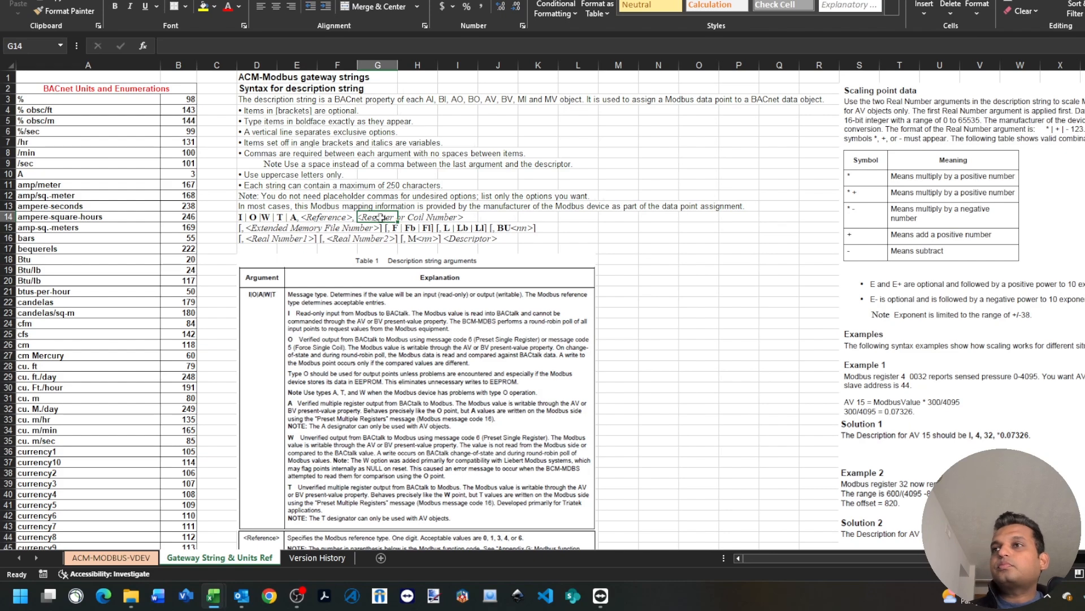
- Switch to the ElecMtr.csv workbook and examine its point list, highlighting the Type, Inst, Name and Descr columns
{"action": "mouse_move", "coordinate": [212, 605]}
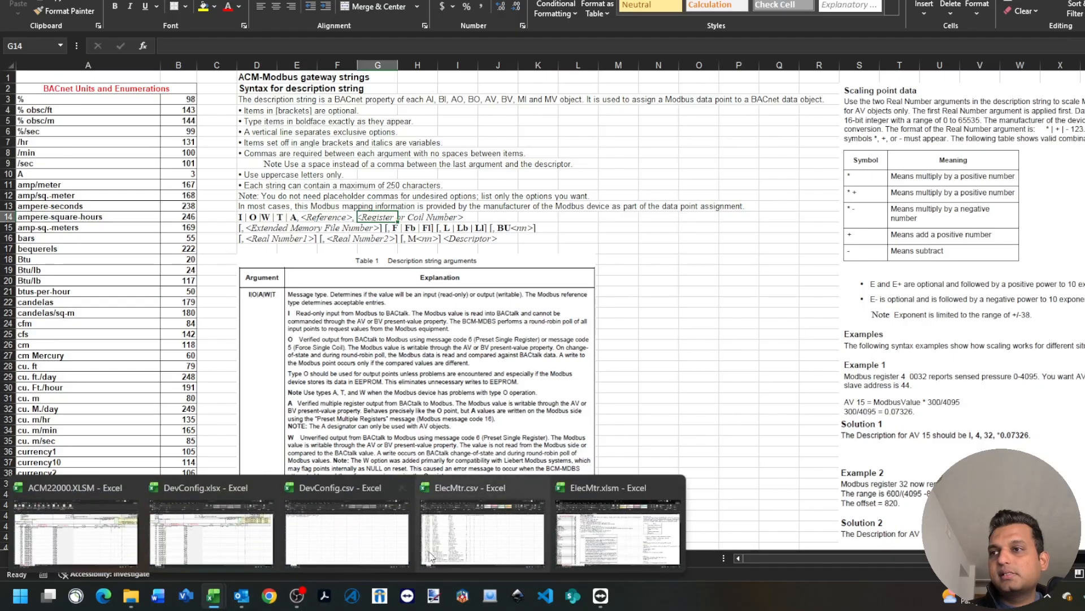
{"action": "left_click", "coordinate": [480, 520]}
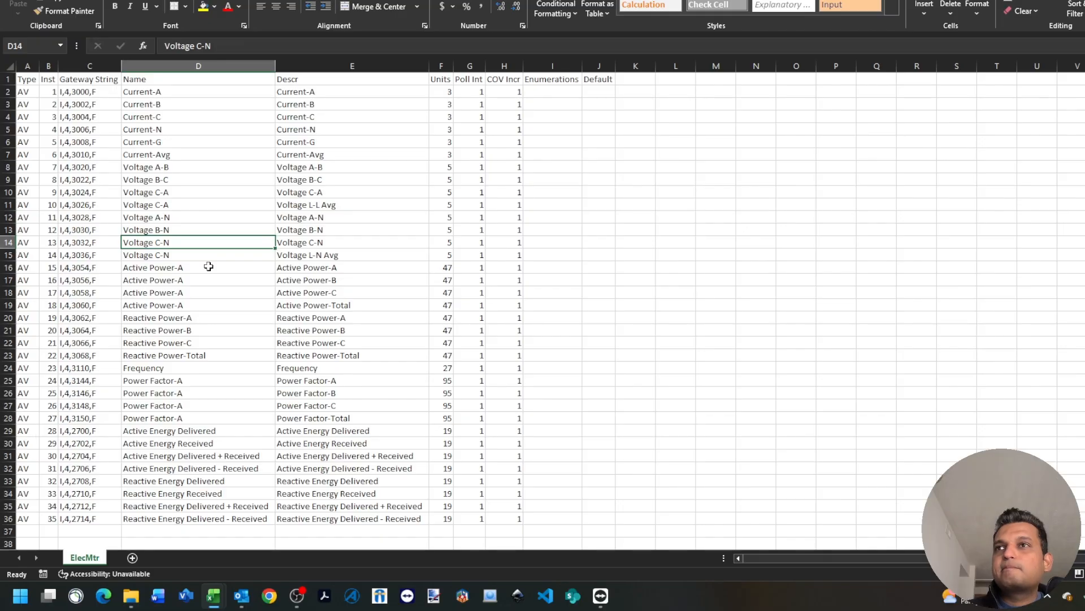
{"action": "scroll", "coordinate": [209, 266], "scroll_direction": "down", "scroll_amount": 5}
{"action": "scroll", "coordinate": [208, 264], "scroll_direction": "up", "scroll_amount": 5}
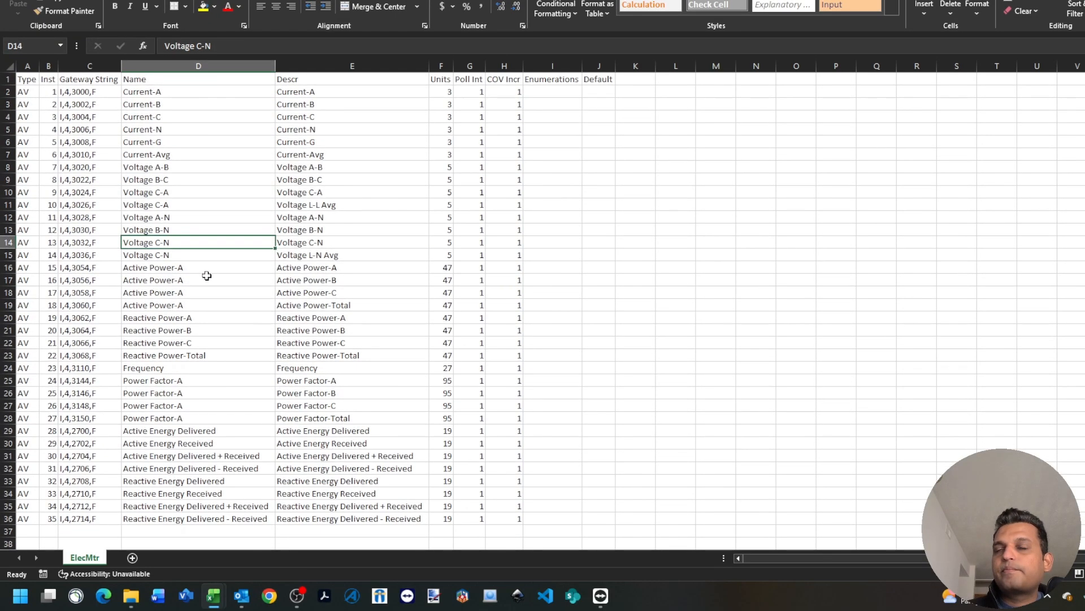
{"action": "left_click", "coordinate": [27, 66]}
{"action": "left_click_drag", "start_coordinate": [35, 66], "coordinate": [40, 66]}
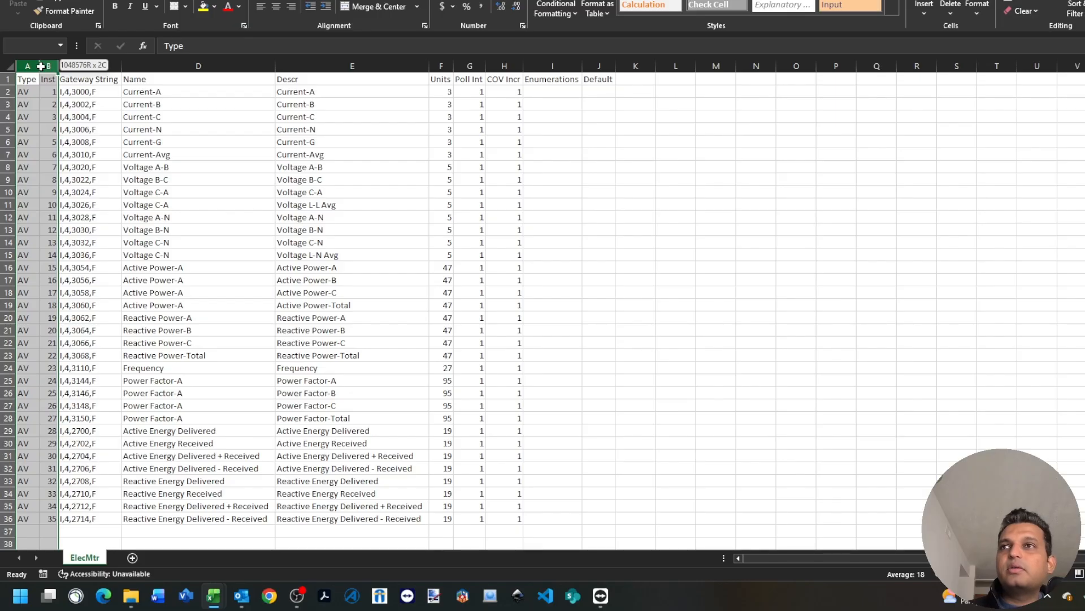
{"action": "left_click_drag", "start_coordinate": [181, 67], "coordinate": [287, 67]}
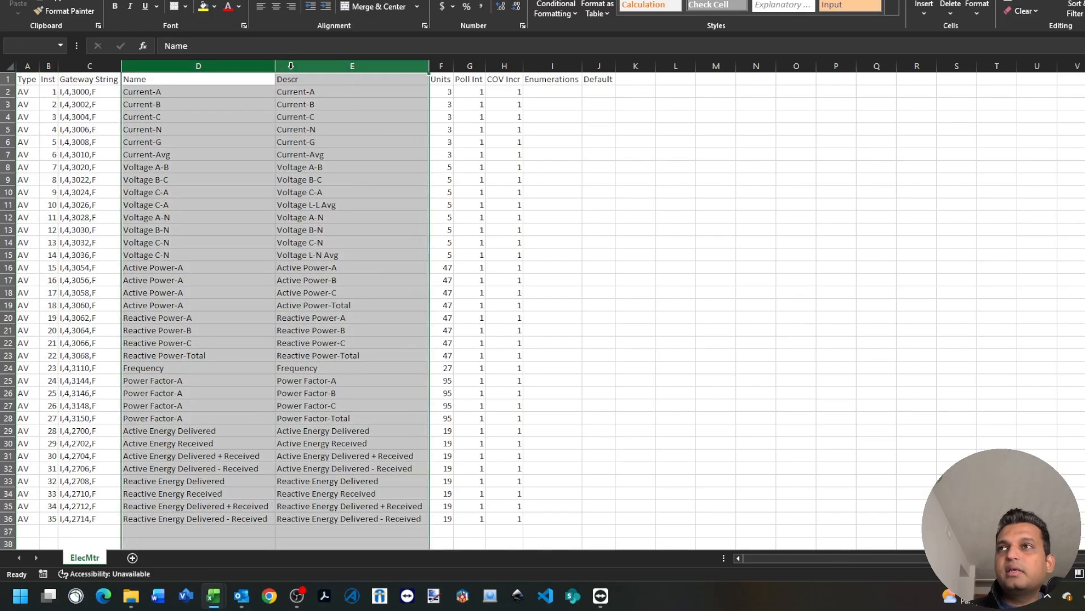
- Examine the Type and Inst columns and the Current-A point row in ElecMtr.csv
{"action": "left_click", "coordinate": [78, 105]}
{"action": "left_click_drag", "start_coordinate": [28, 66], "coordinate": [59, 73]}
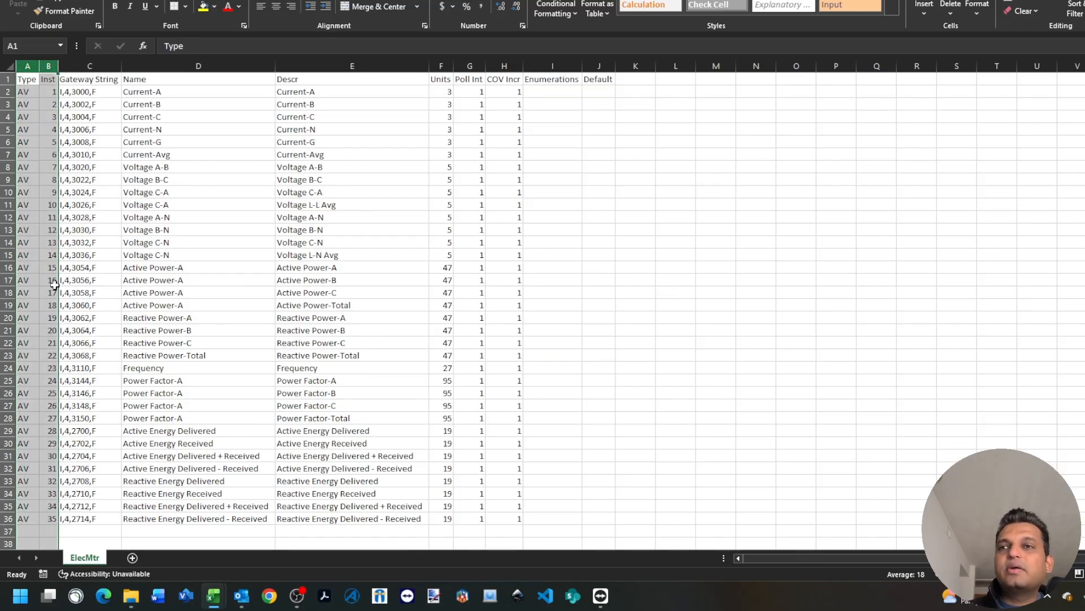
{"action": "left_click", "coordinate": [20, 92]}
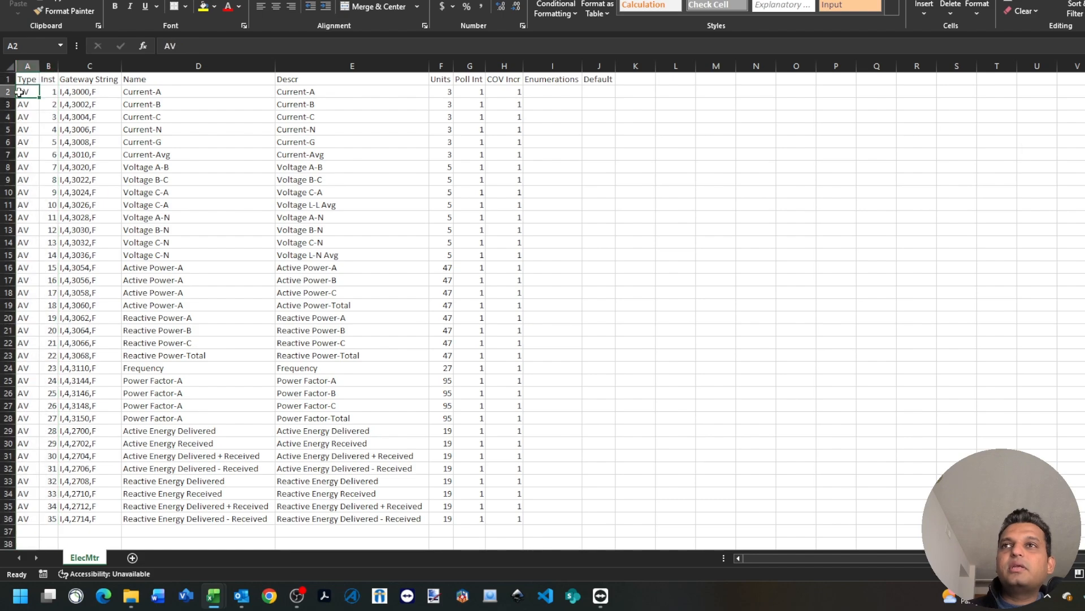
{"action": "left_click_drag", "start_coordinate": [63, 92], "coordinate": [395, 90]}
{"action": "left_click_drag", "start_coordinate": [27, 92], "coordinate": [45, 91]}
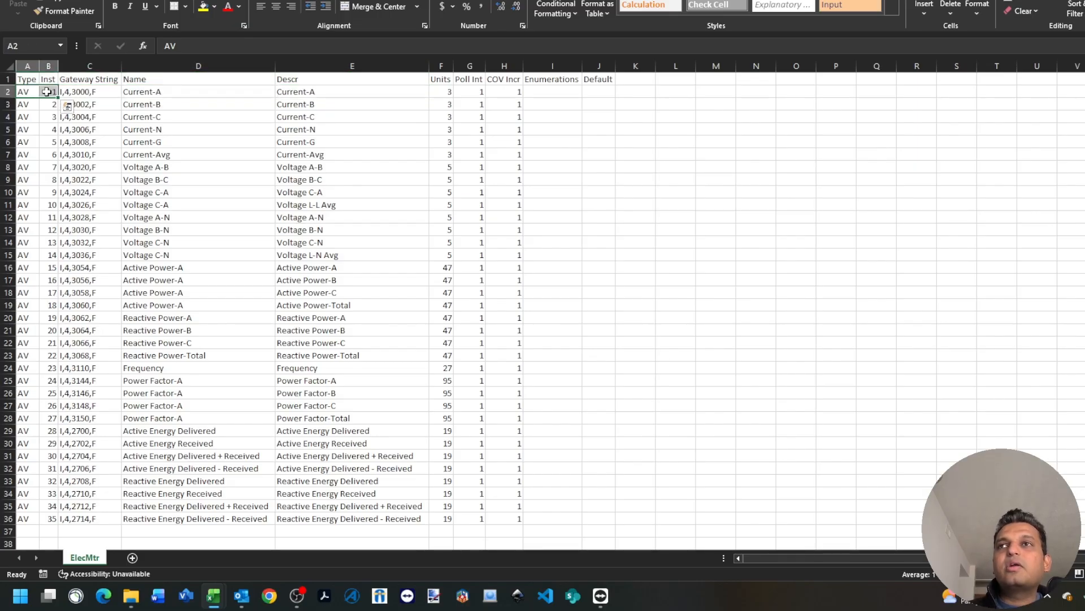
{"action": "left_click_drag", "start_coordinate": [25, 91], "coordinate": [169, 91]}
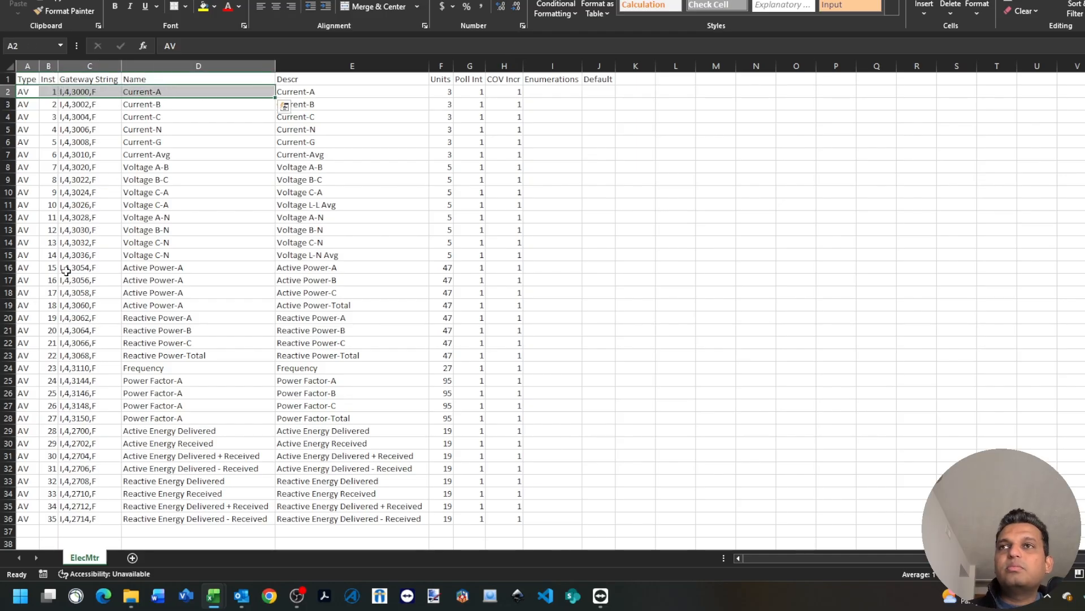
{"action": "left_click_drag", "start_coordinate": [25, 91], "coordinate": [48, 91]}
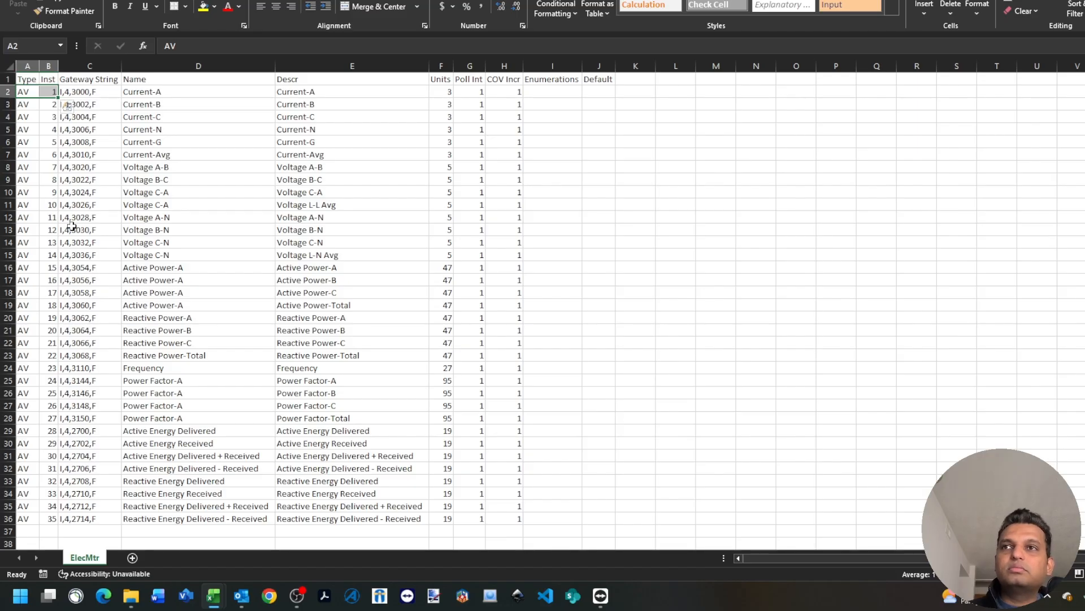
- Switch to the remote Alerton Compass session and view the ACM MODBUS Comm Port Summary for the electrical meter, device 2401
{"action": "mouse_move", "coordinate": [213, 595]}
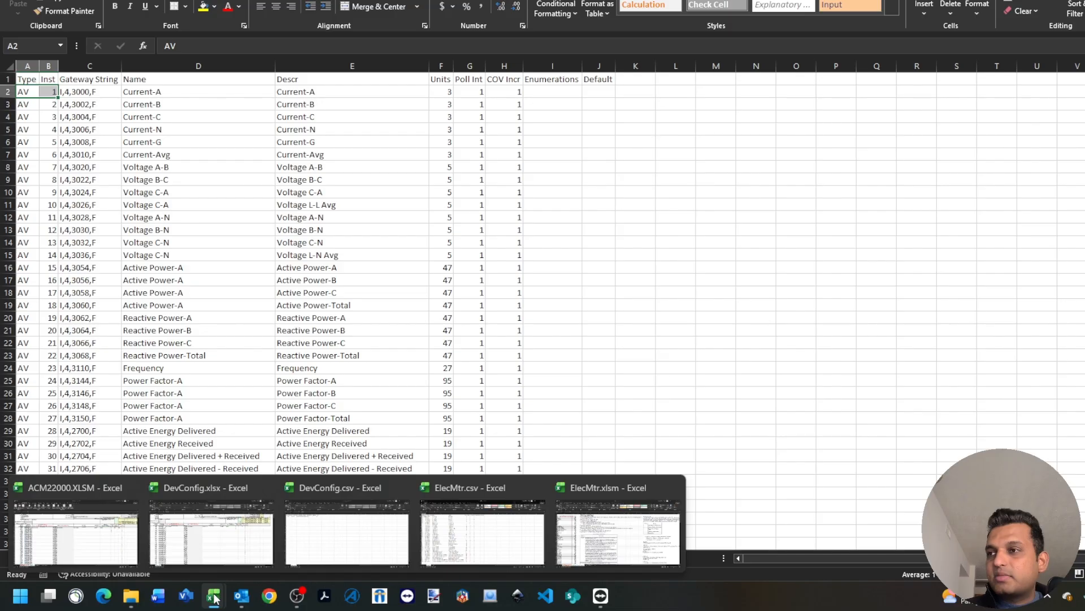
{"action": "left_click", "coordinate": [599, 542]}
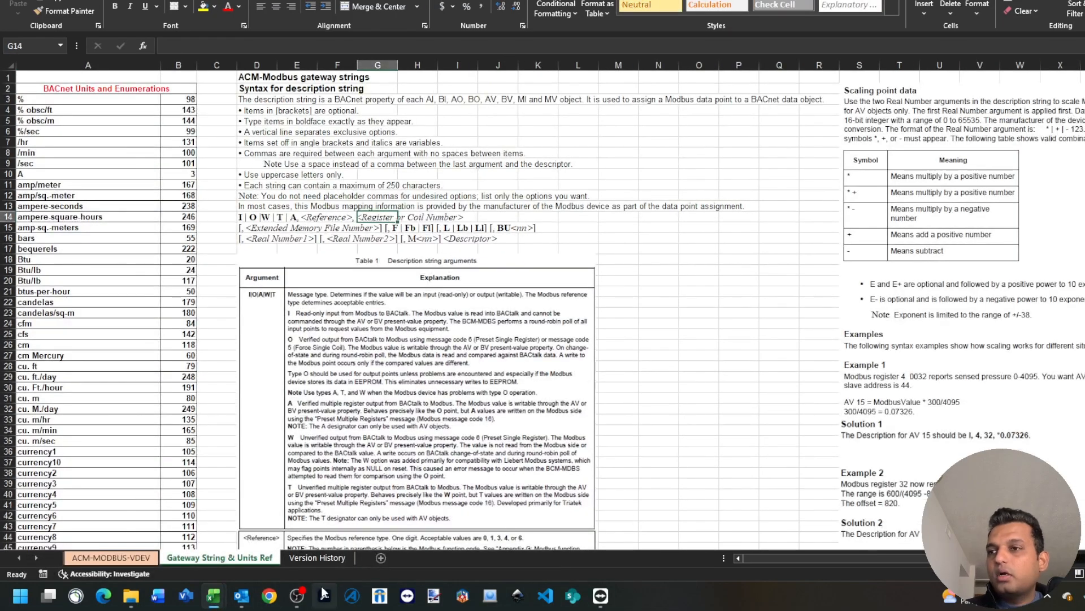
{"action": "mouse_move", "coordinate": [600, 595]}
{"action": "left_click", "coordinate": [541, 525]}
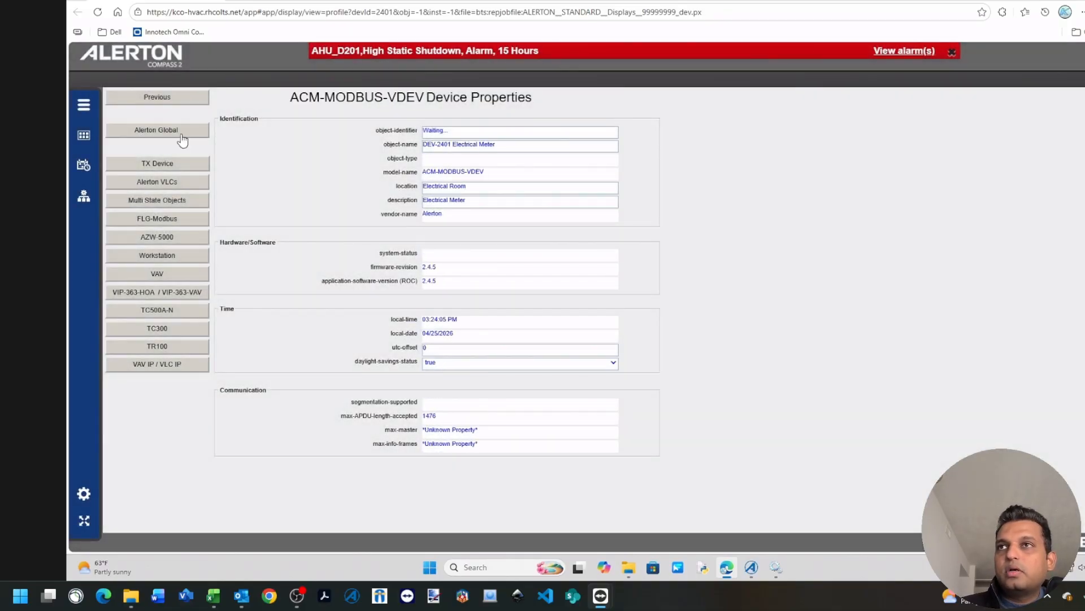
{"action": "left_click", "coordinate": [182, 138]}
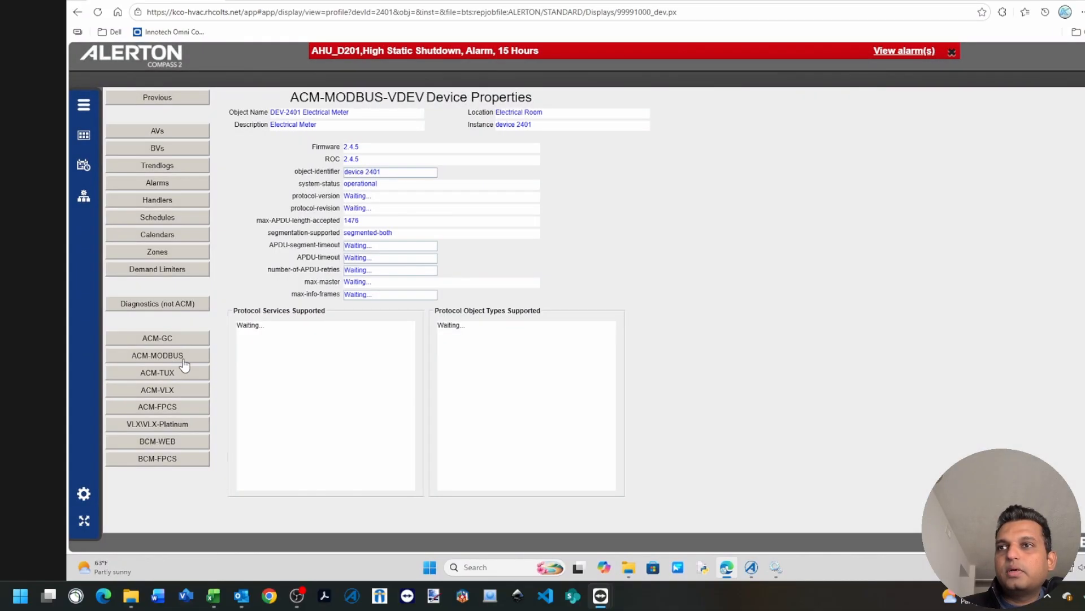
{"action": "left_click", "coordinate": [183, 359]}
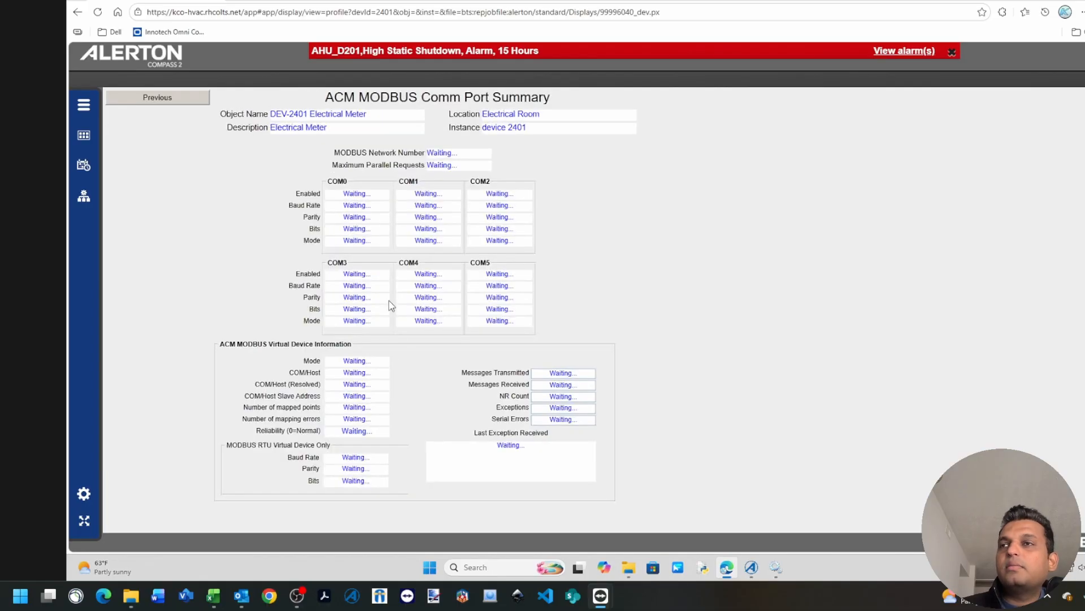
- Return to the meter's Alerton Global properties and examine the AV 00-49 point list, checking the Current-A value
{"action": "left_click", "coordinate": [194, 102]}
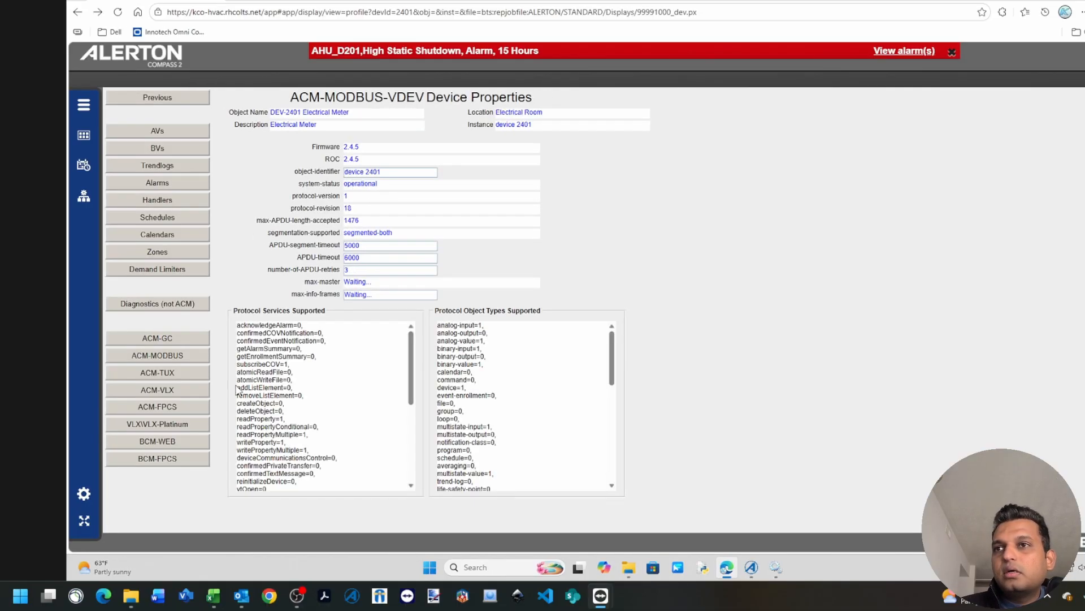
{"action": "left_click", "coordinate": [177, 102]}
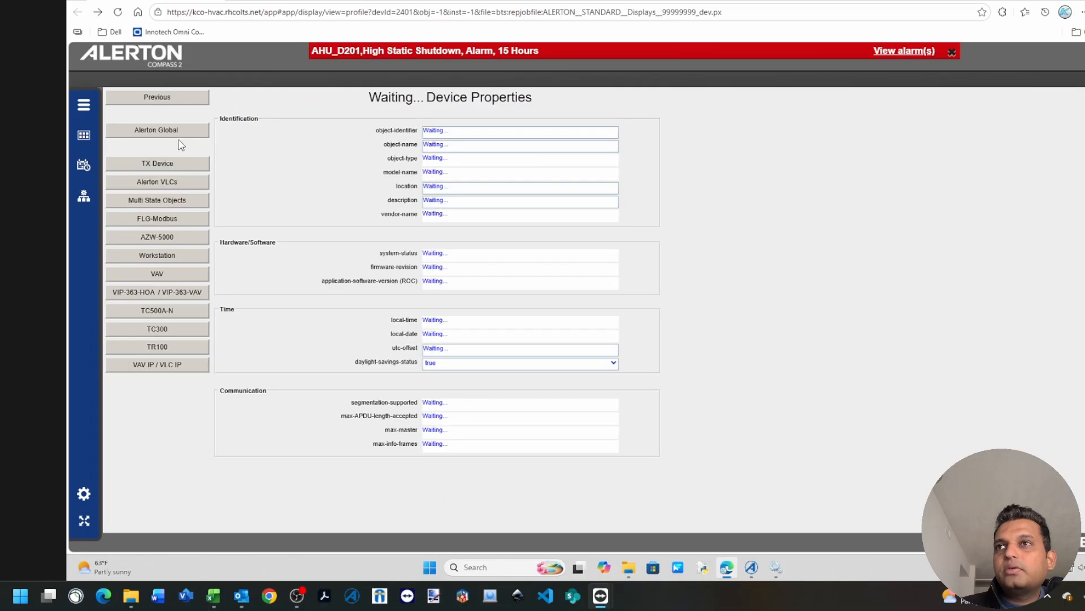
{"action": "left_click", "coordinate": [181, 133]}
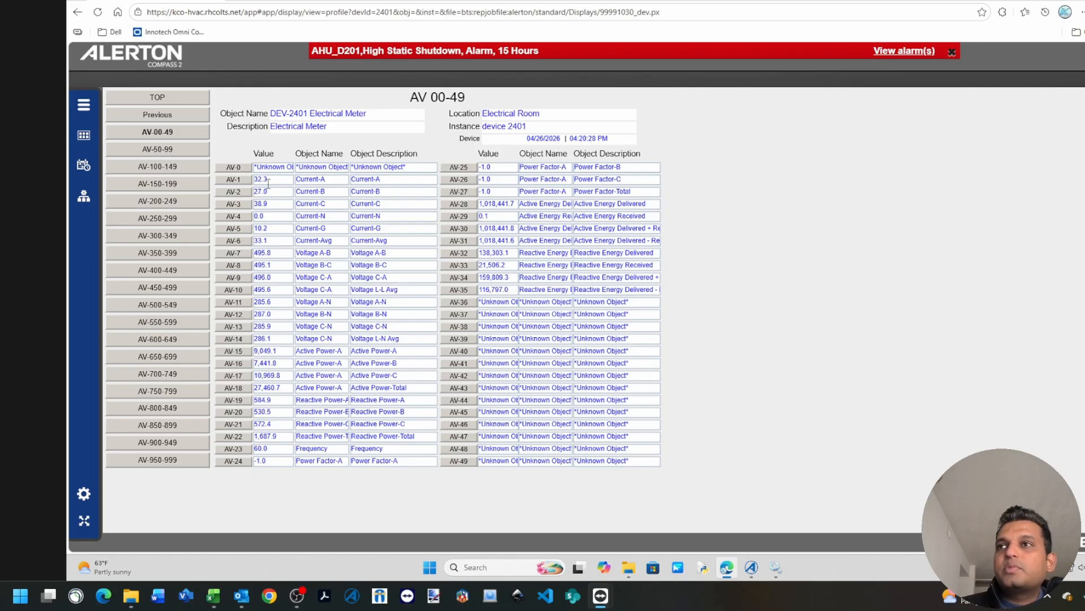
{"action": "double_click", "coordinate": [294, 179]}
{"action": "double_click", "coordinate": [261, 179]}
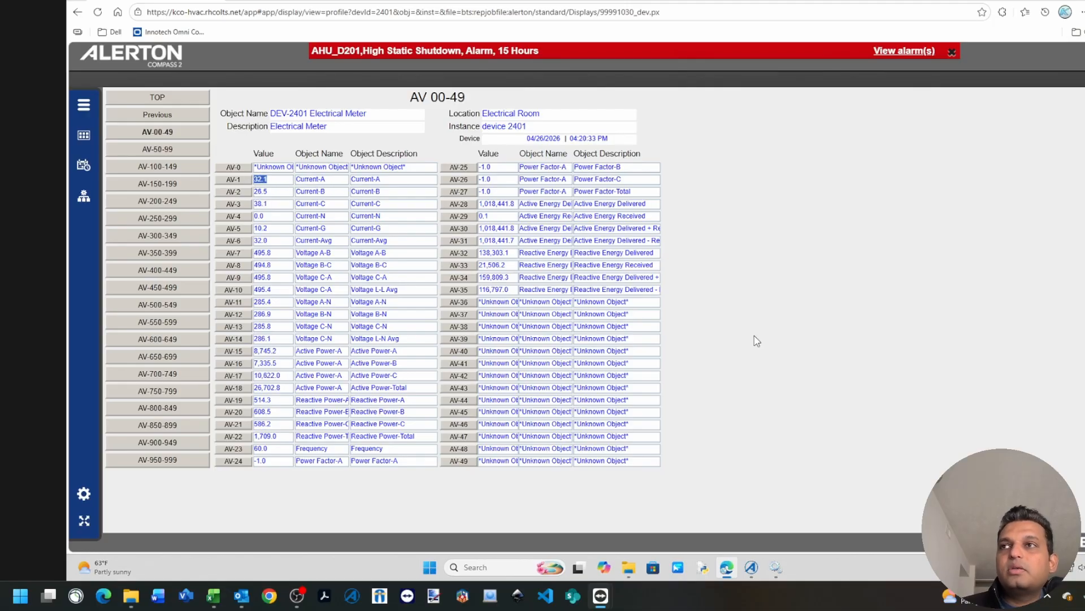
- Inspect the AV-1 object properties, including Modbus time since last update, and return to the meter's device properties
{"action": "left_click", "coordinate": [234, 181]}
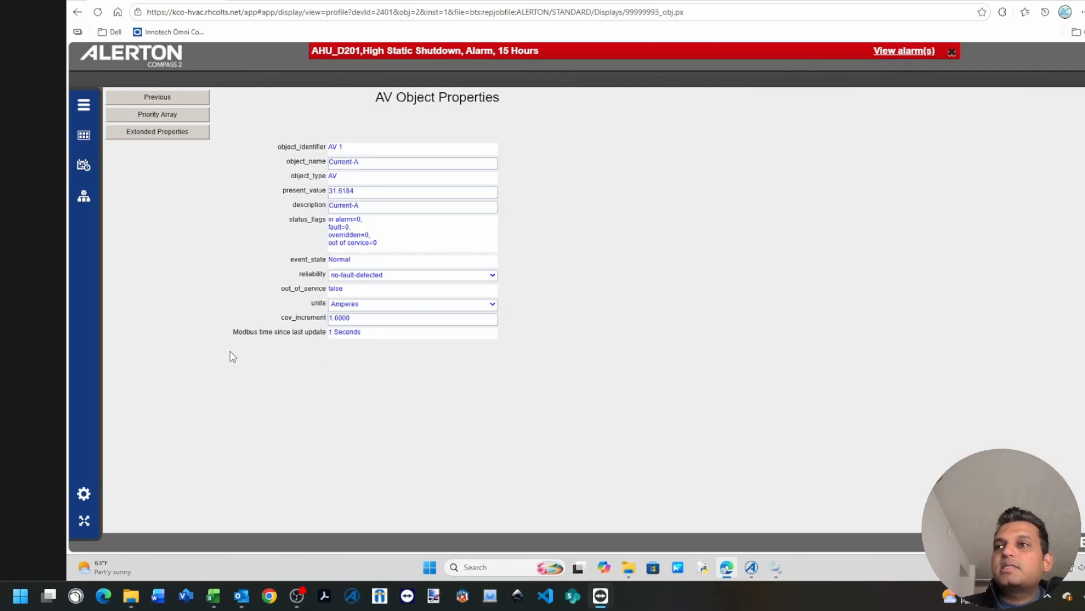
{"action": "left_click_drag", "start_coordinate": [379, 335], "coordinate": [254, 333]}
{"action": "left_click", "coordinate": [240, 401]}
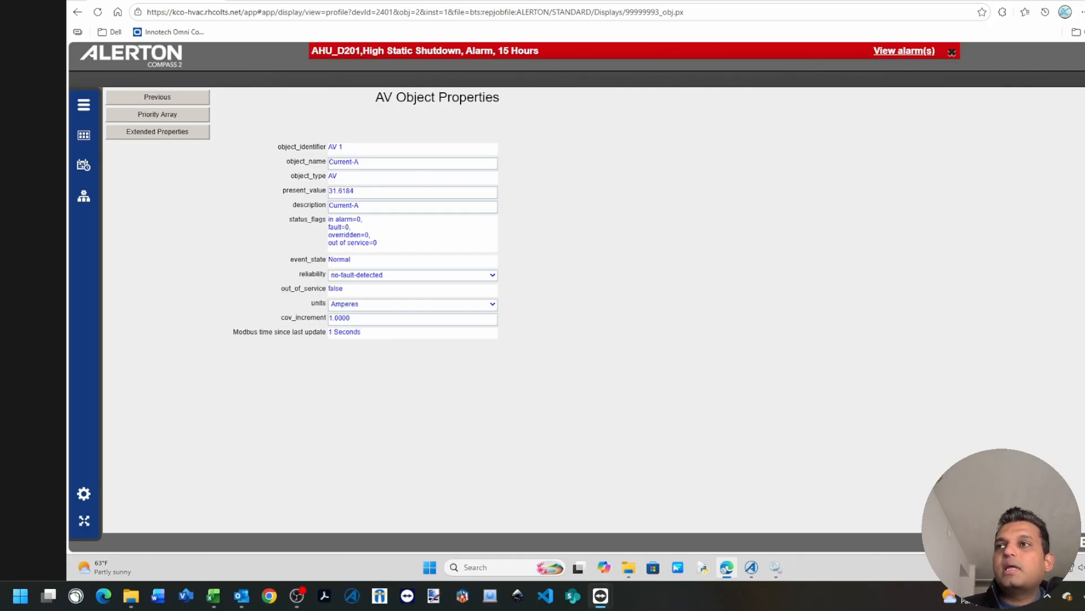
{"action": "key", "text": "alt+Left"}
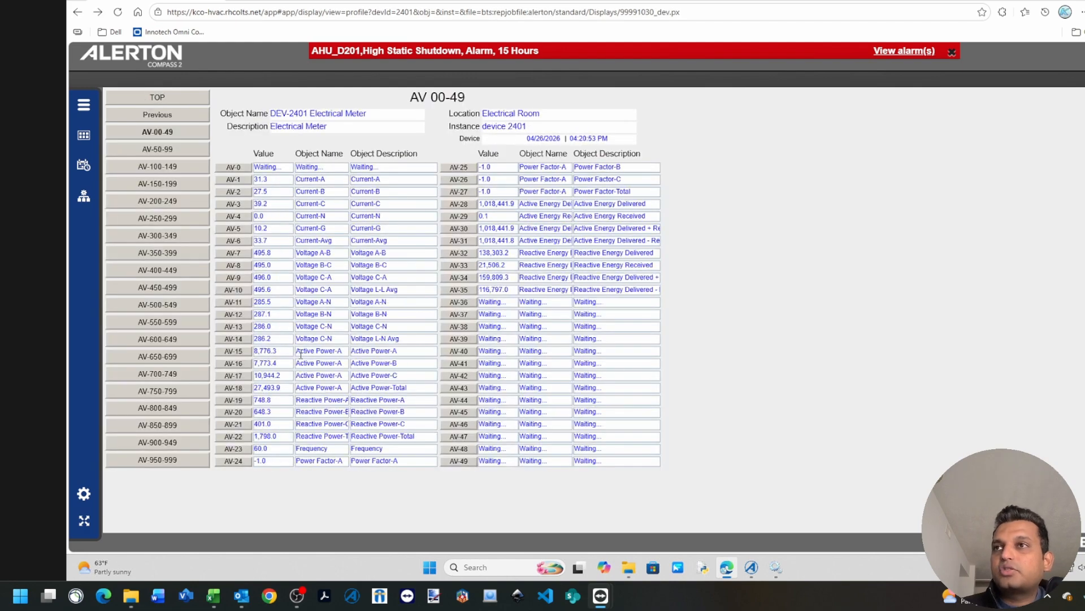
{"action": "key", "text": "alt+Left"}
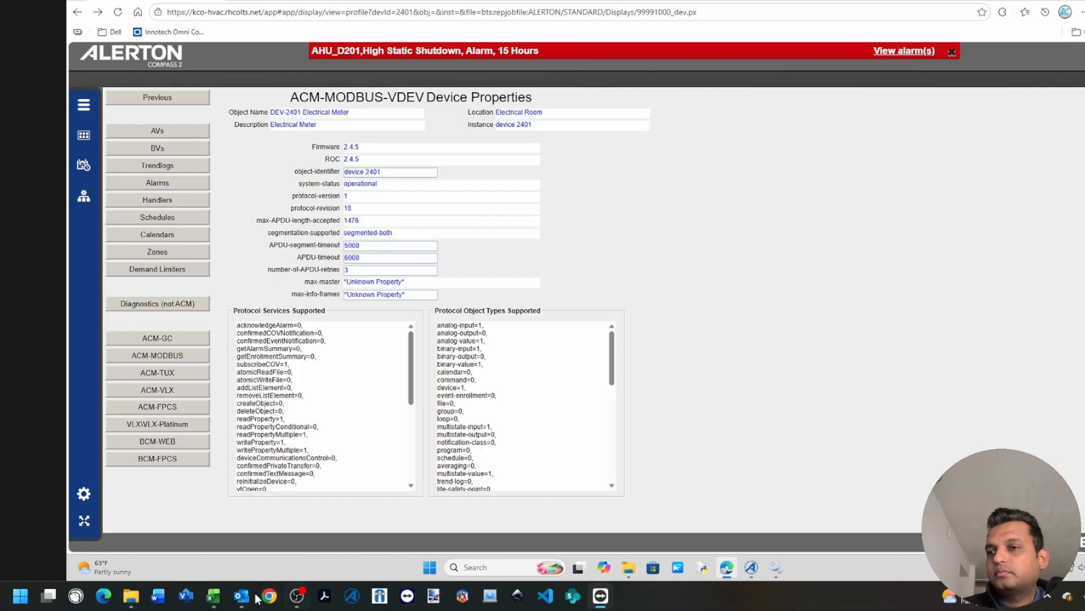
- Switch to DevConfig.csv in Excel and close it, saving the changes and keeping the CSV (Comma delimited) format
{"action": "mouse_move", "coordinate": [212, 604]}
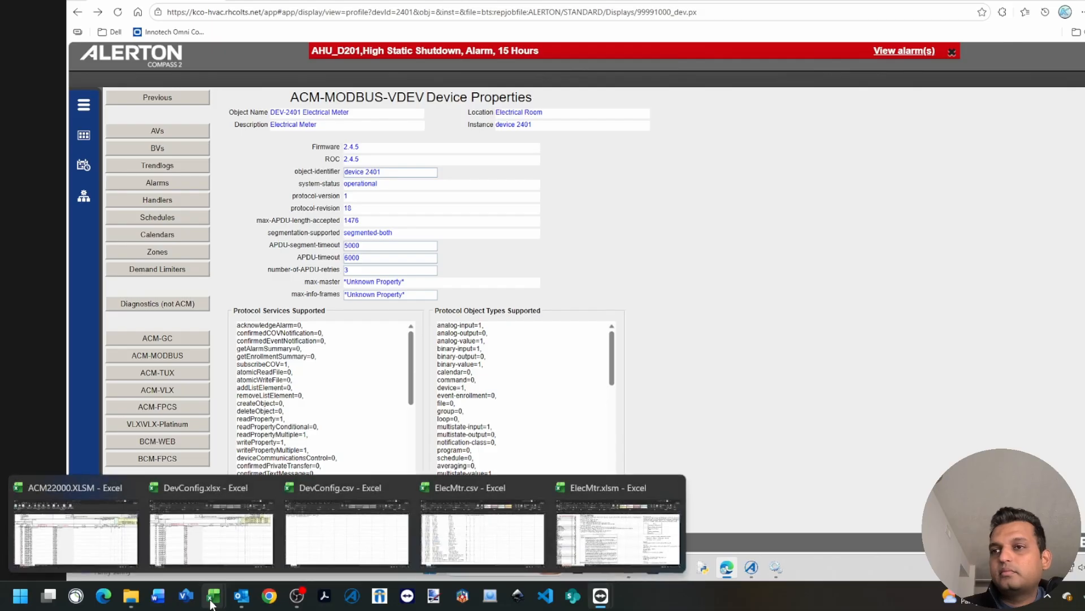
{"action": "left_click", "coordinate": [305, 540]}
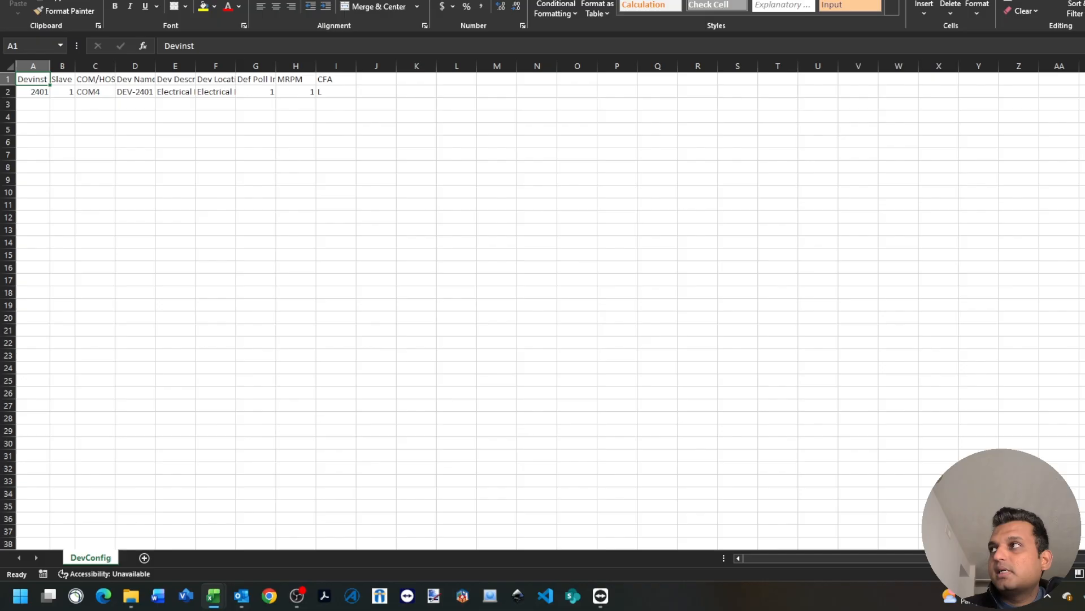
{"action": "left_click", "coordinate": [1084, 1]}
{"action": "left_click", "coordinate": [617, 288]}
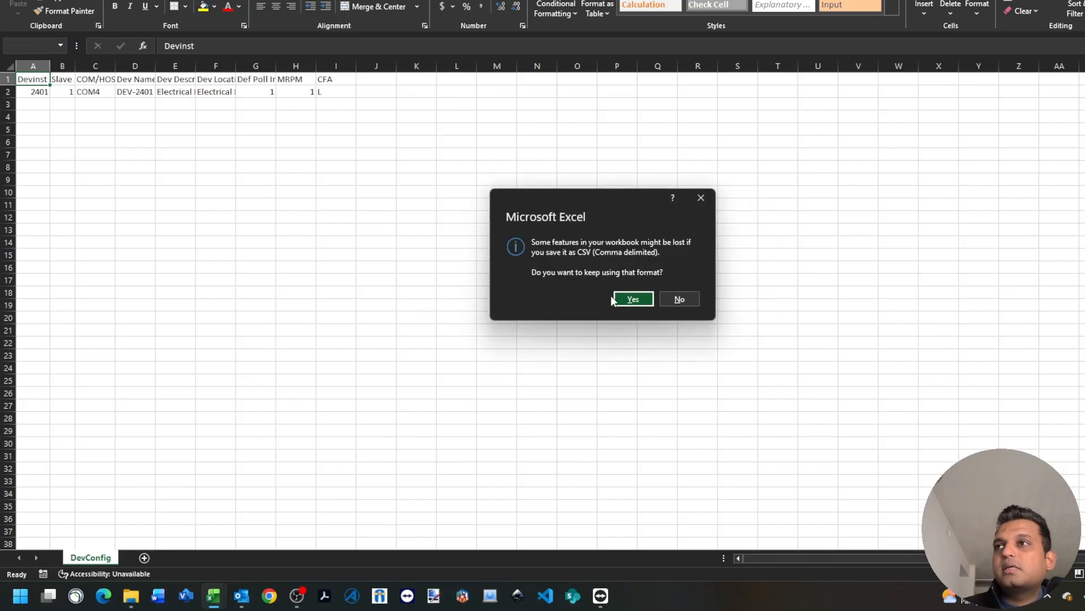
{"action": "left_click", "coordinate": [633, 299]}
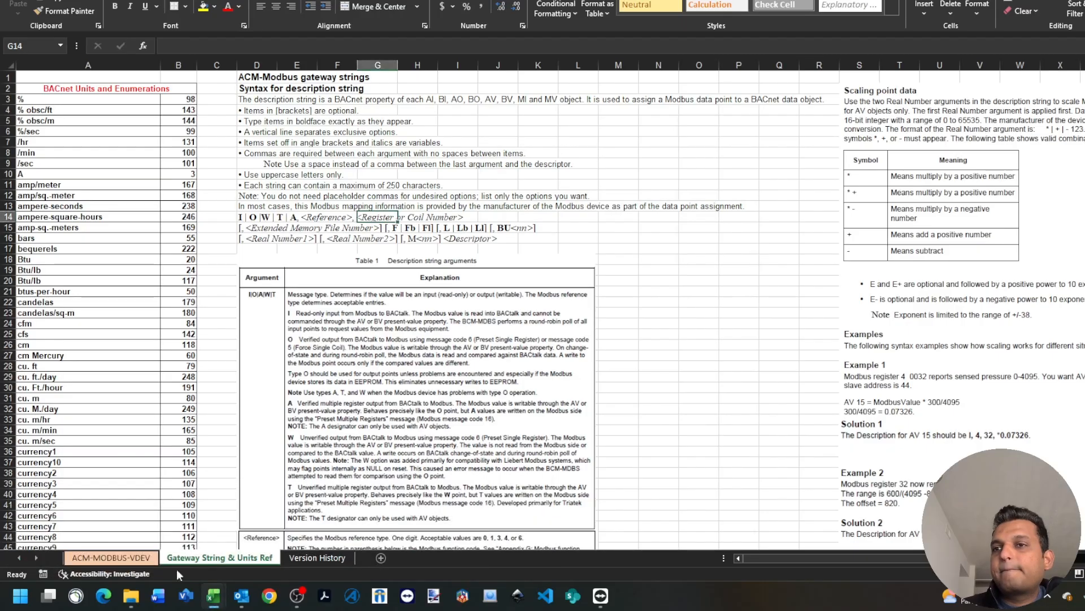
- Review the point columns on the ACM-MODBUS-VDEV sheet of ElecMtr.xlsm and save its VDEV CSV file
{"action": "left_click", "coordinate": [111, 557]}
{"action": "left_click", "coordinate": [412, 204]}
{"action": "left_click", "coordinate": [414, 281]}
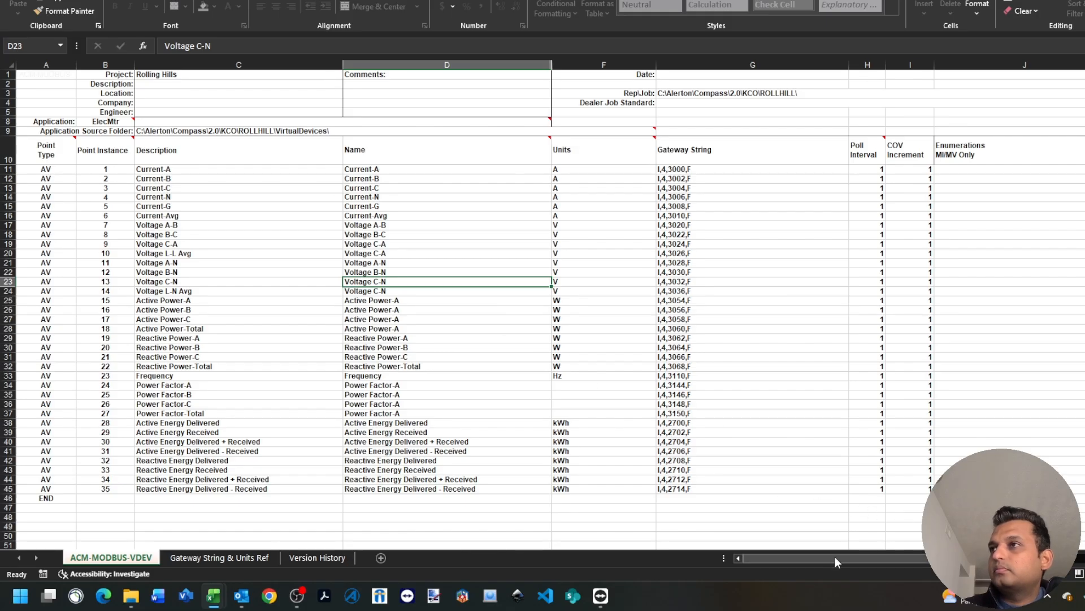
{"action": "left_click_drag", "start_coordinate": [823, 558], "coordinate": [843, 558]}
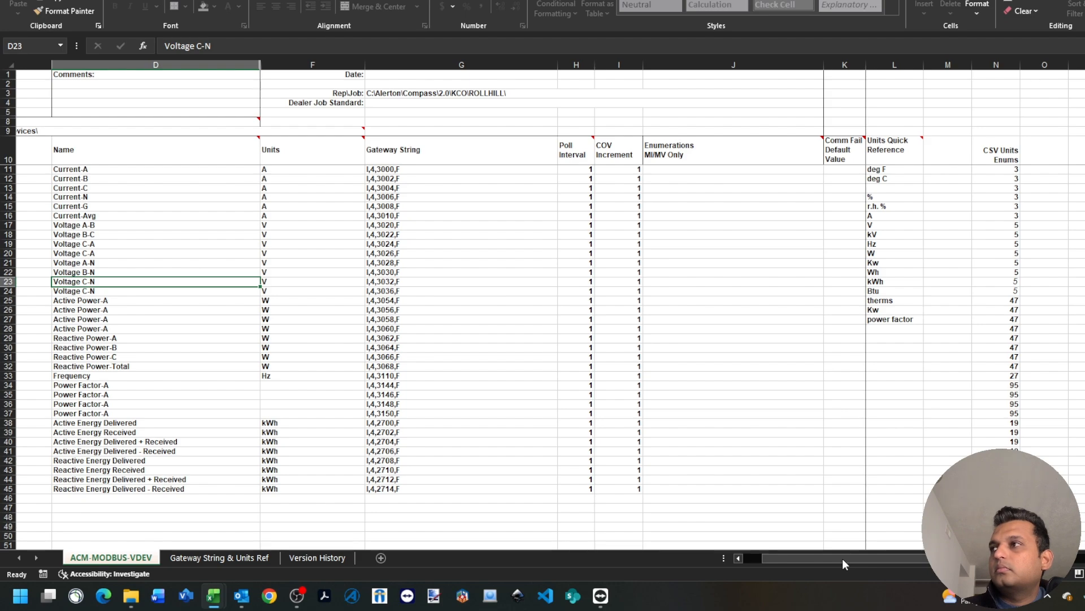
{"action": "left_click_drag", "start_coordinate": [842, 558], "coordinate": [798, 558]}
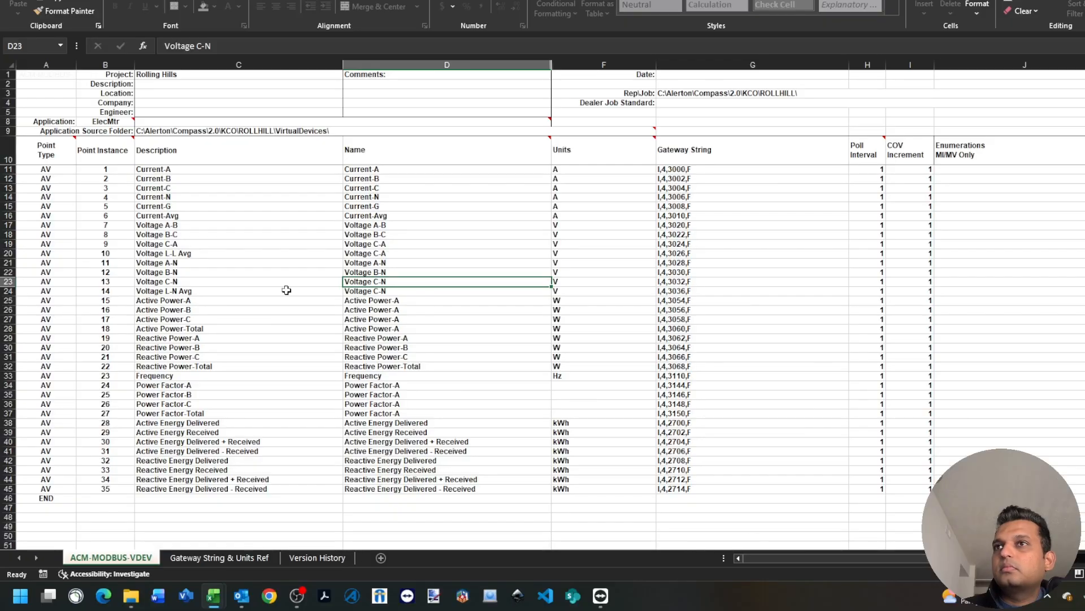
{"action": "left_click", "coordinate": [146, 1]}
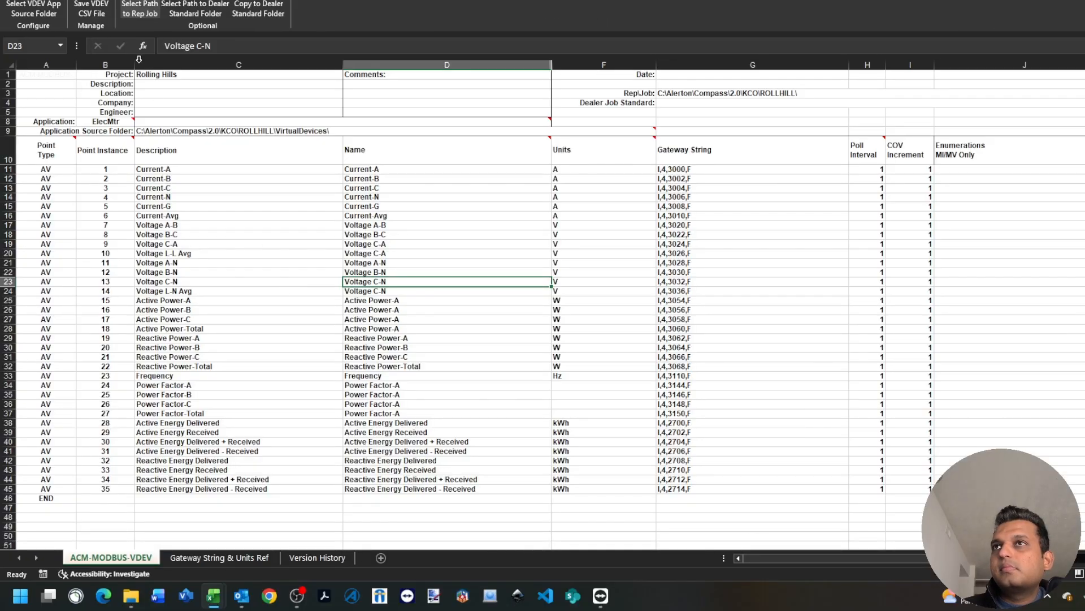
{"action": "left_click", "coordinate": [93, 11]}
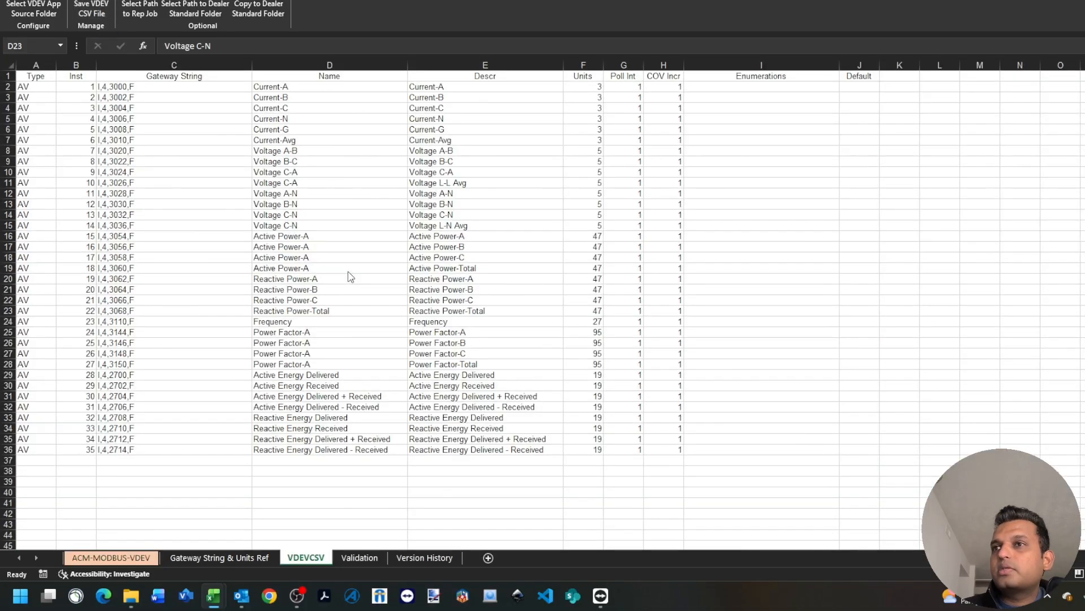
- Examine the point table in the generated VDEVCSV workbook, highlighting Type through COV Incr, and return to the ElecMtr.xlsm workbook
{"action": "left_click", "coordinate": [345, 169]}
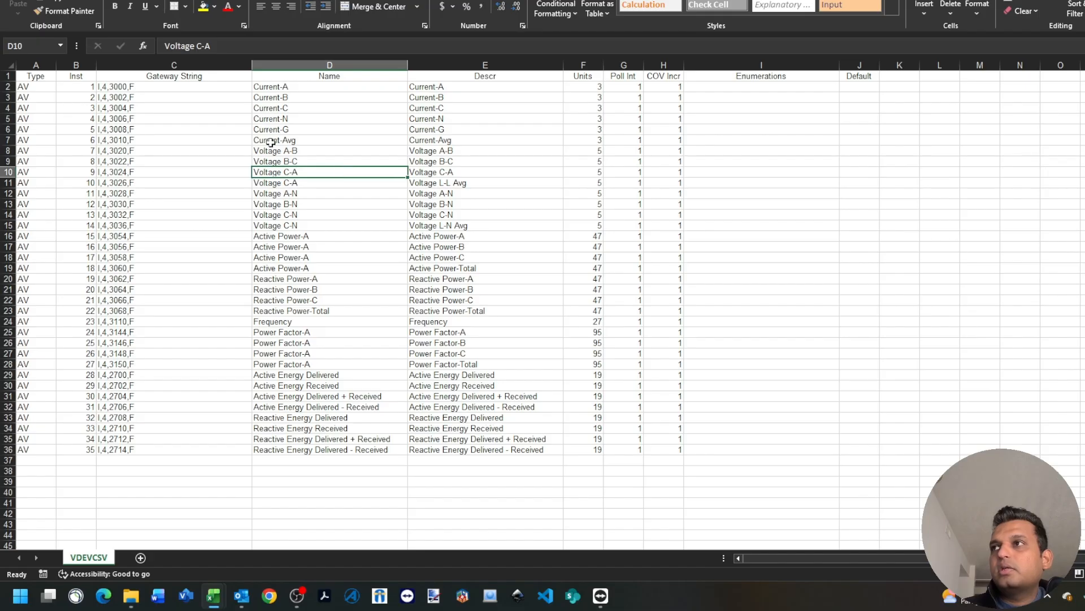
{"action": "left_click_drag", "start_coordinate": [43, 66], "coordinate": [843, 245]}
{"action": "left_click", "coordinate": [508, 343]}
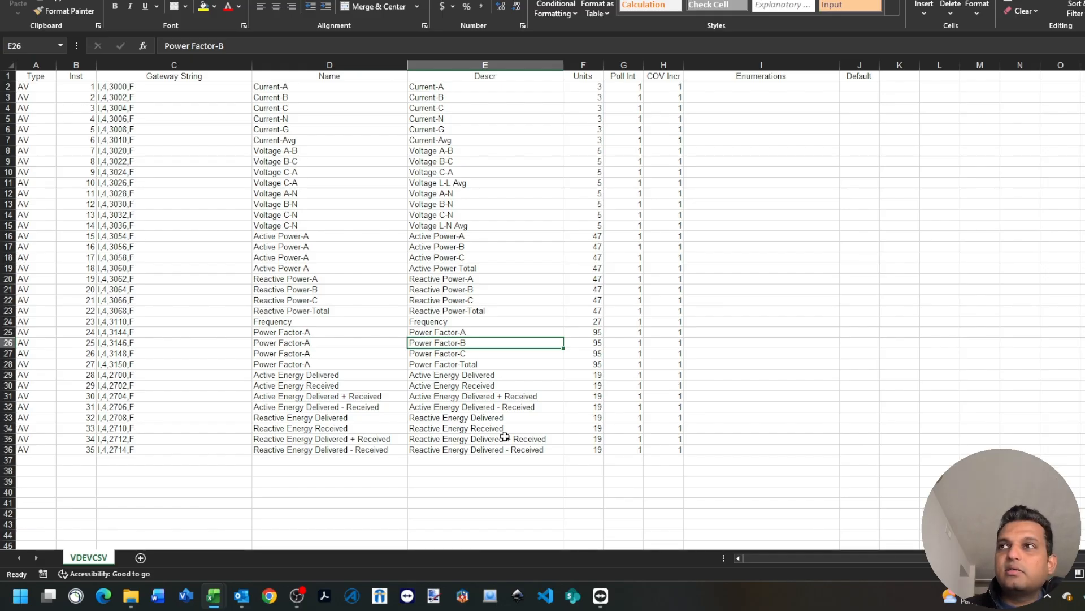
{"action": "left_click", "coordinate": [363, 300]}
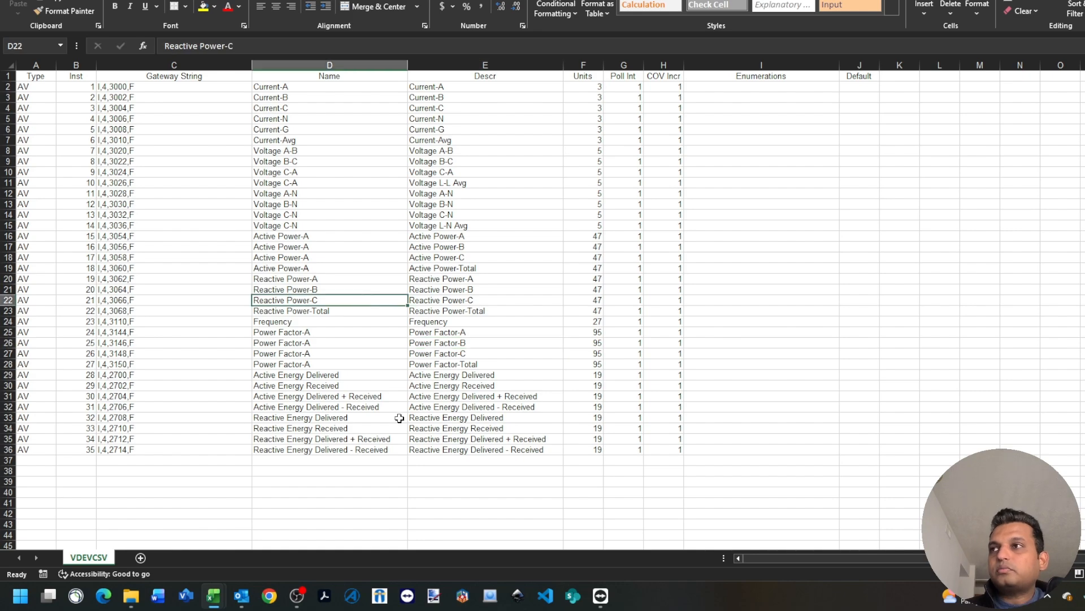
{"action": "left_click", "coordinate": [375, 257]}
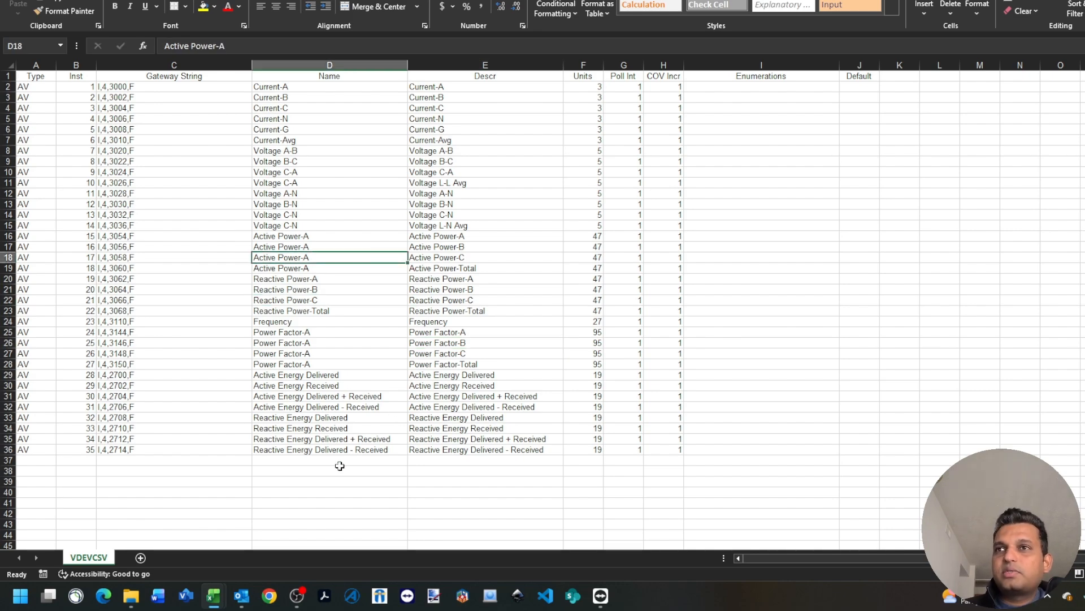
{"action": "left_click", "coordinate": [214, 237]}
{"action": "left_click_drag", "start_coordinate": [34, 76], "coordinate": [676, 450]}
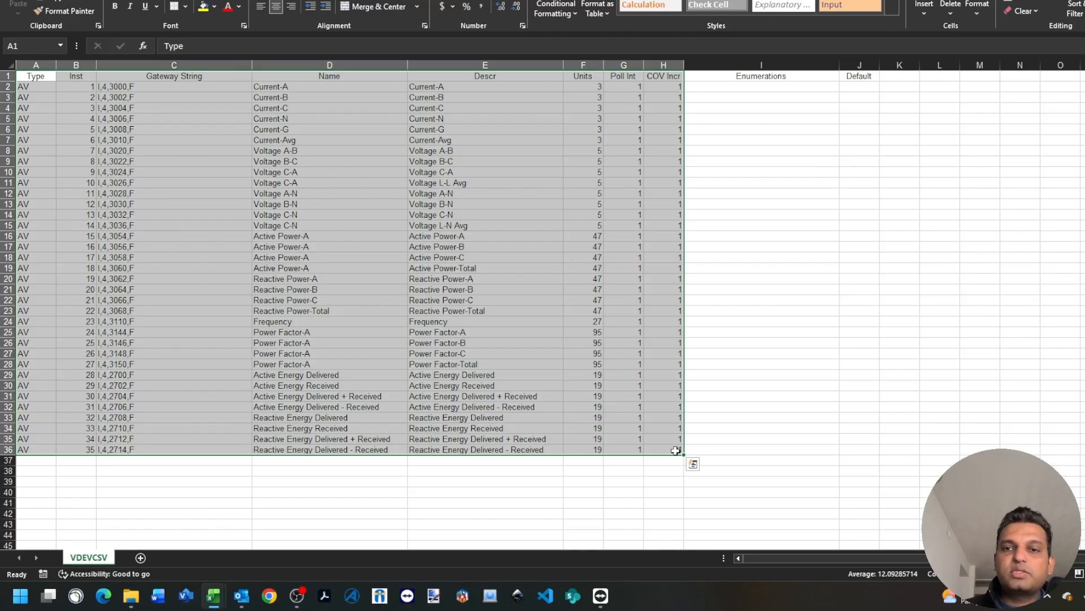
{"action": "left_click", "coordinate": [534, 183]}
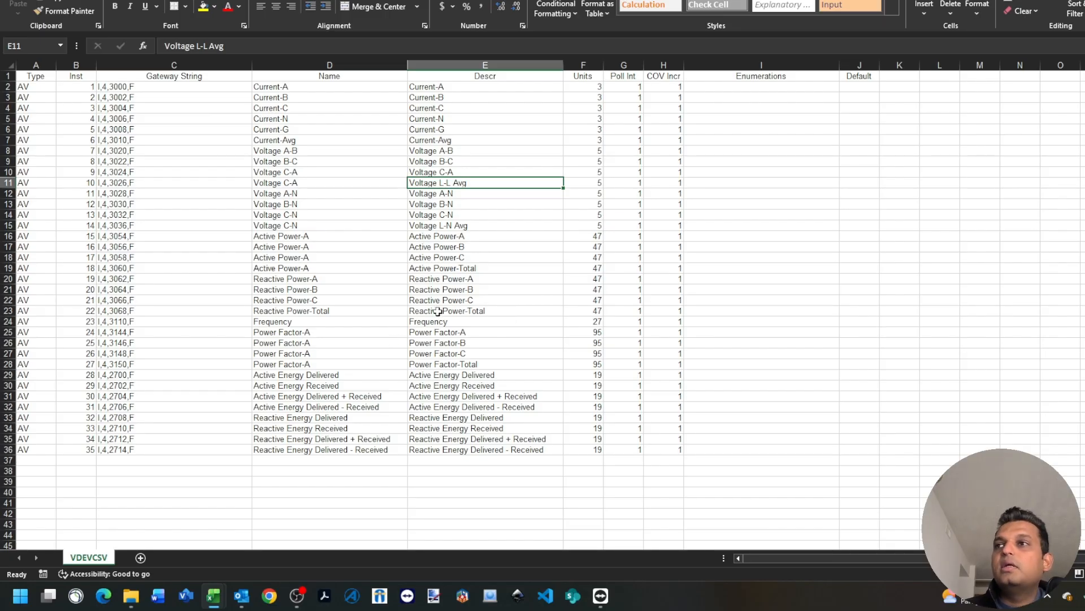
{"action": "left_click", "coordinate": [66, 107]}
{"action": "left_click_drag", "start_coordinate": [36, 76], "coordinate": [677, 385]}
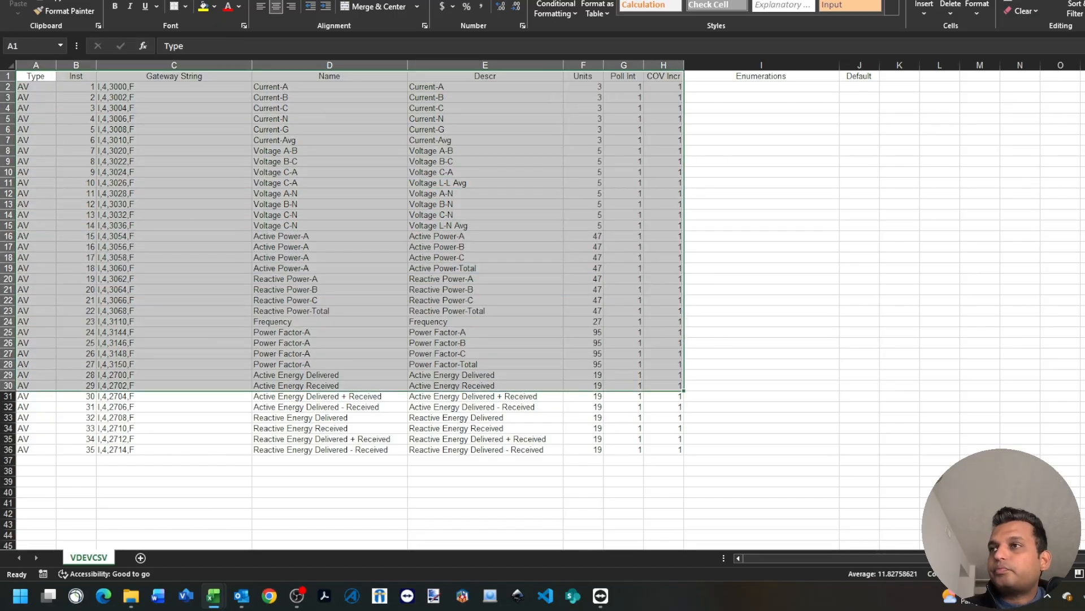
{"action": "key", "text": "alt+Tab"}
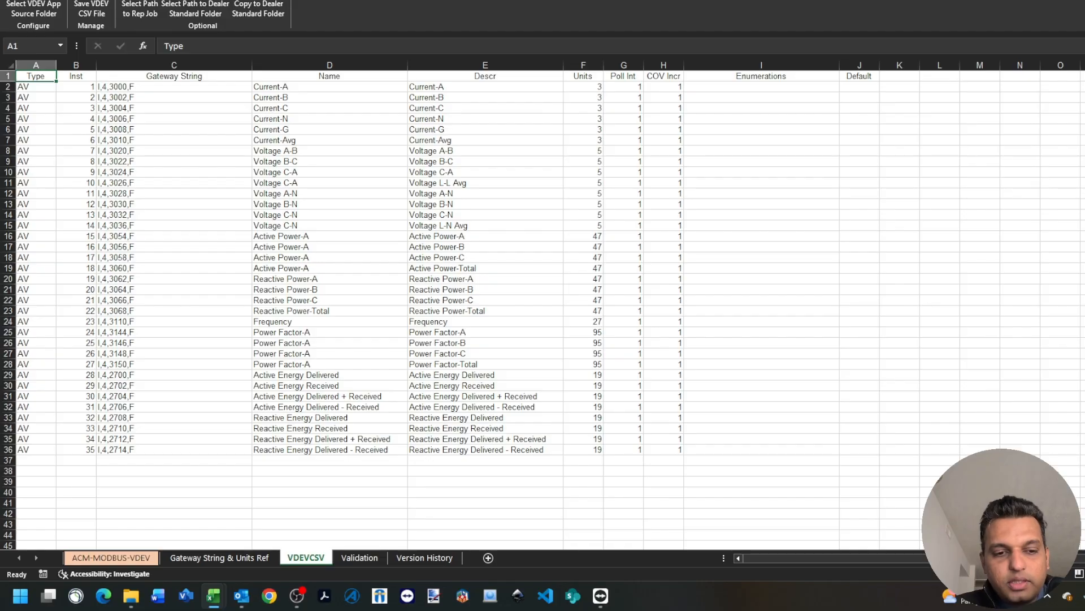
- Switch to Modbus Scanner Pro, maximize it, and review the Modbus TCP host and port fields and the Modbus RTU serial settings
{"action": "key", "text": "alt+Tab"}
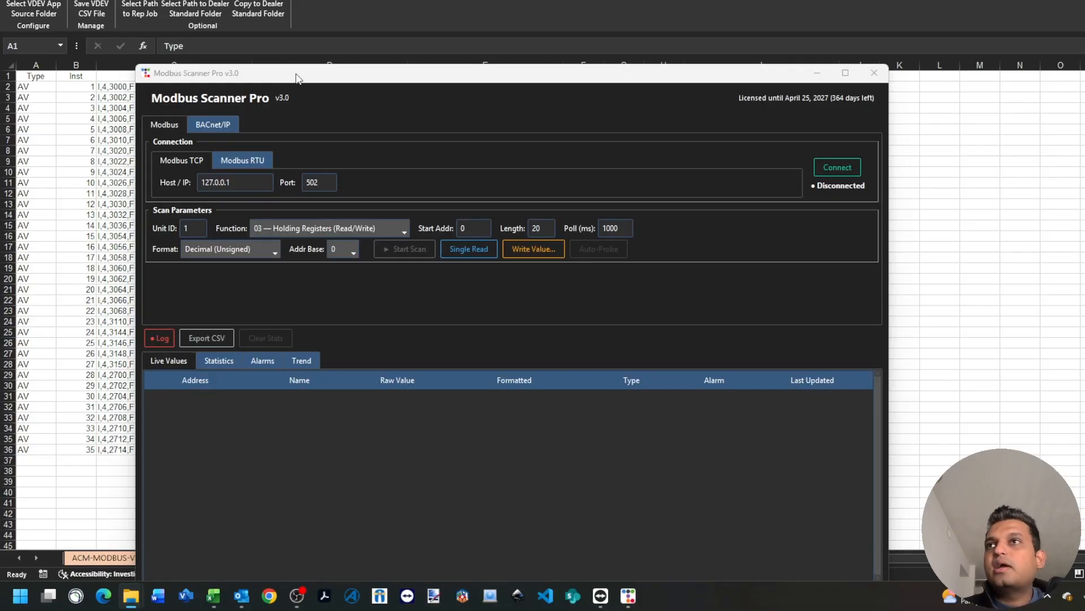
{"action": "double_click", "coordinate": [296, 74]}
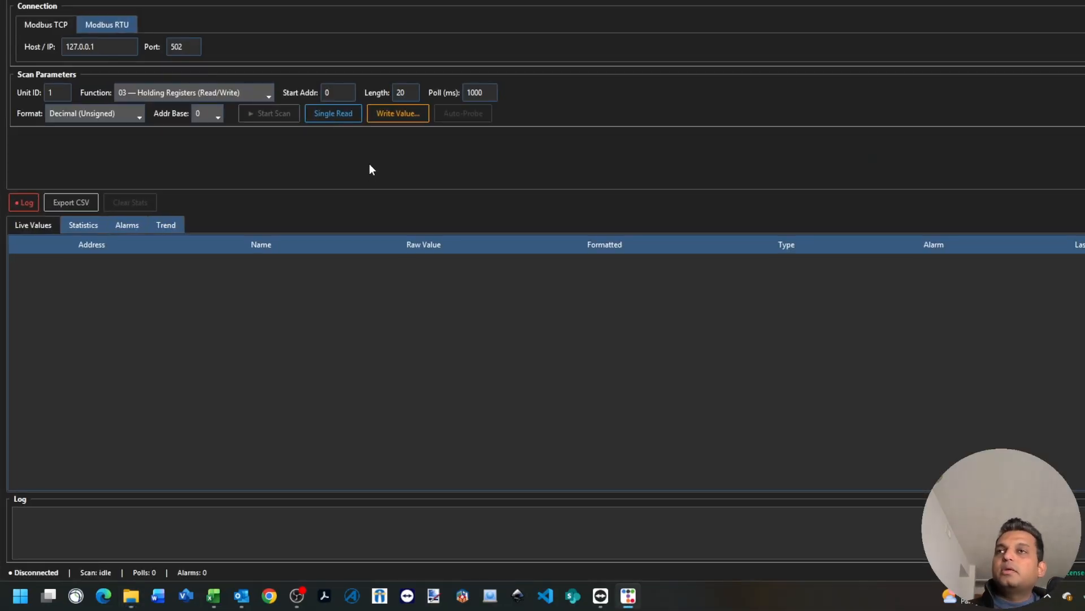
{"action": "left_click", "coordinate": [125, 47]}
{"action": "left_click", "coordinate": [187, 47]}
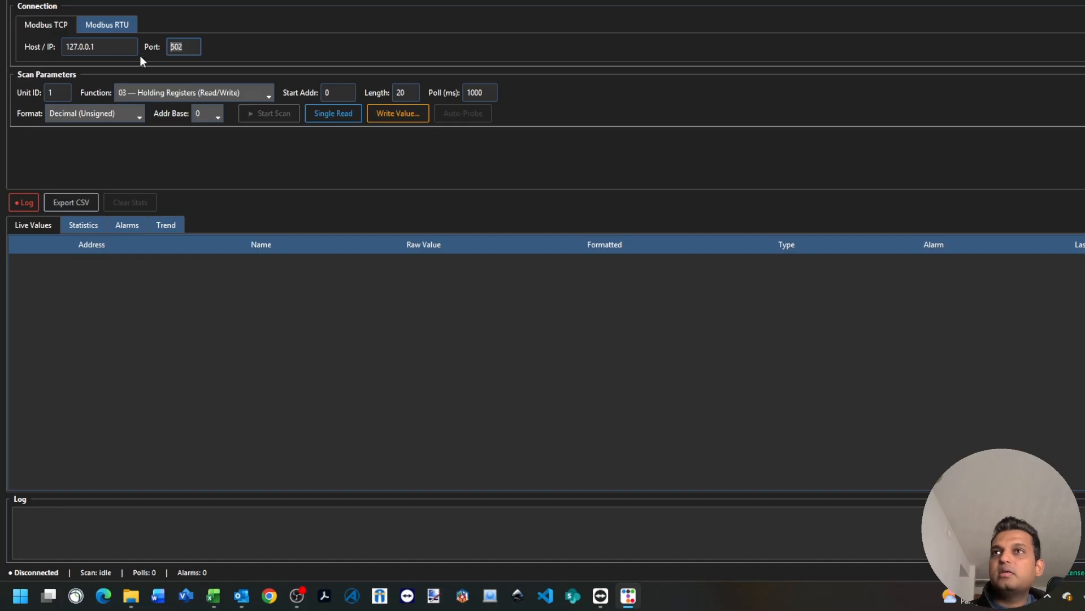
{"action": "left_click", "coordinate": [127, 25]}
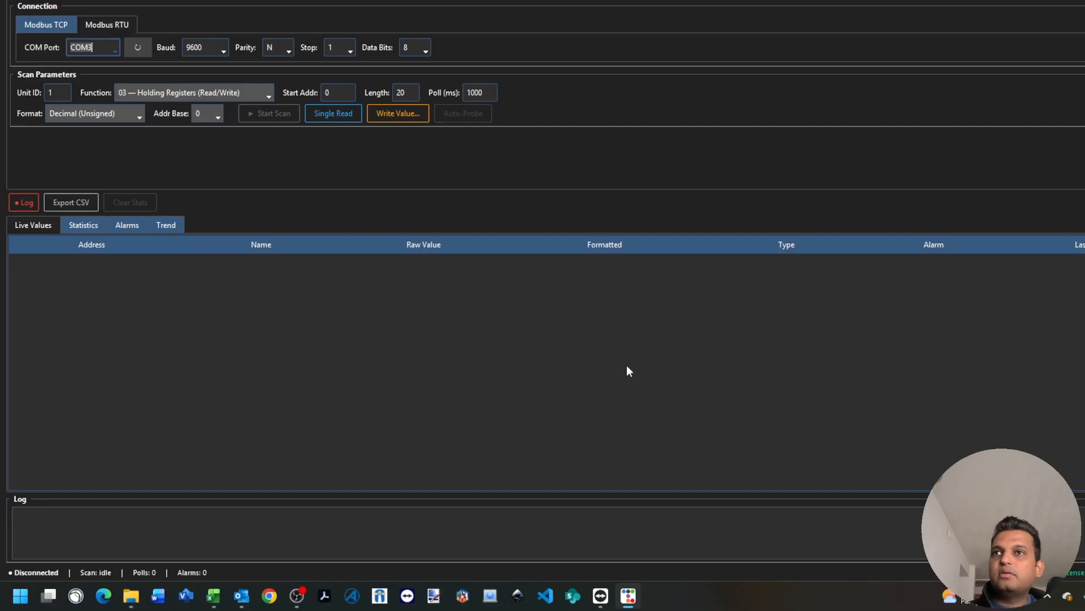
- Review the BACnet/IP connection and scan settings, view the Trend and Alarms pages, and return to Live Values
{"action": "left_click", "coordinate": [96, 0]}
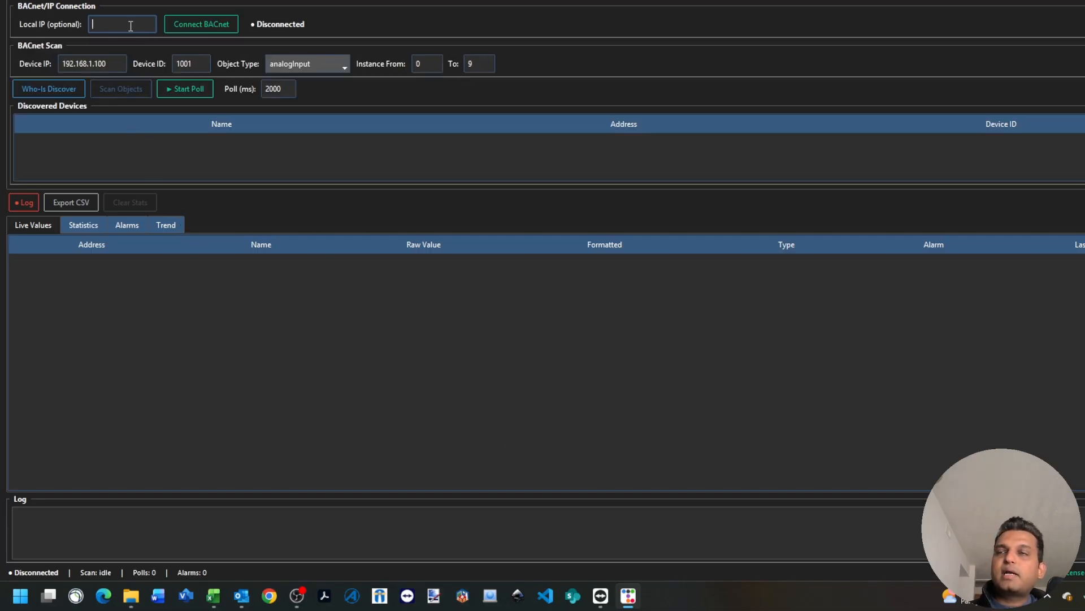
{"action": "left_click", "coordinate": [206, 64]}
{"action": "key", "text": "shift+Tab"}
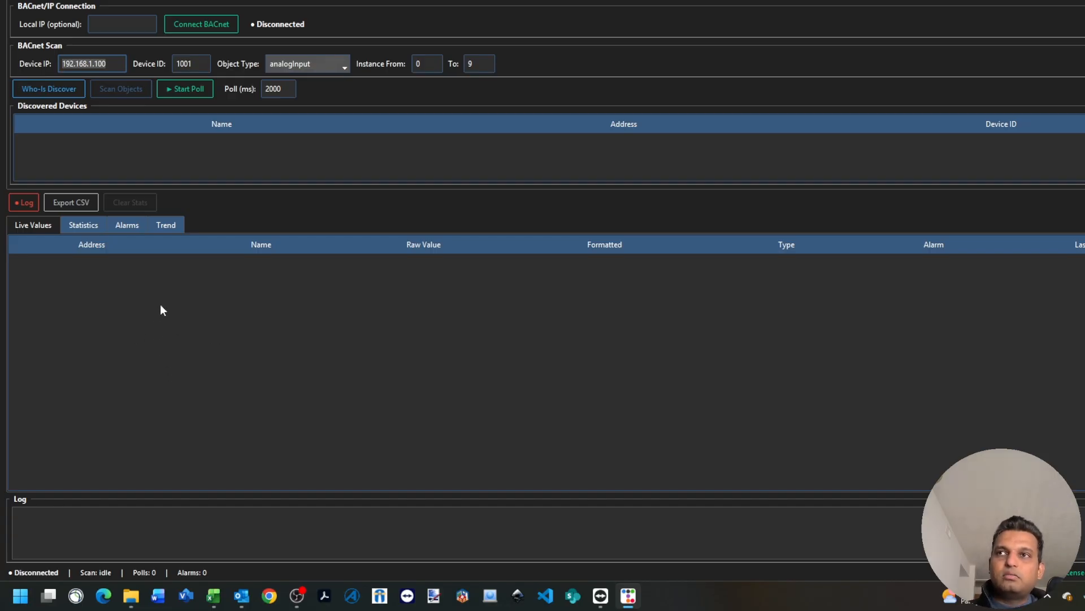
{"action": "left_click", "coordinate": [171, 224]}
{"action": "left_click", "coordinate": [129, 226]}
{"action": "left_click", "coordinate": [35, 224]}
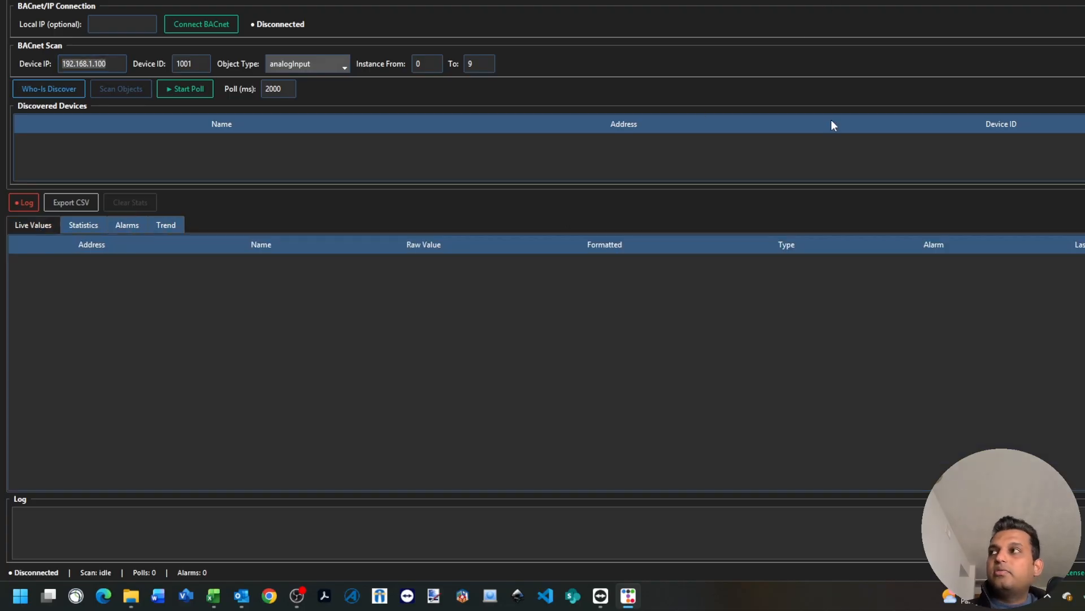